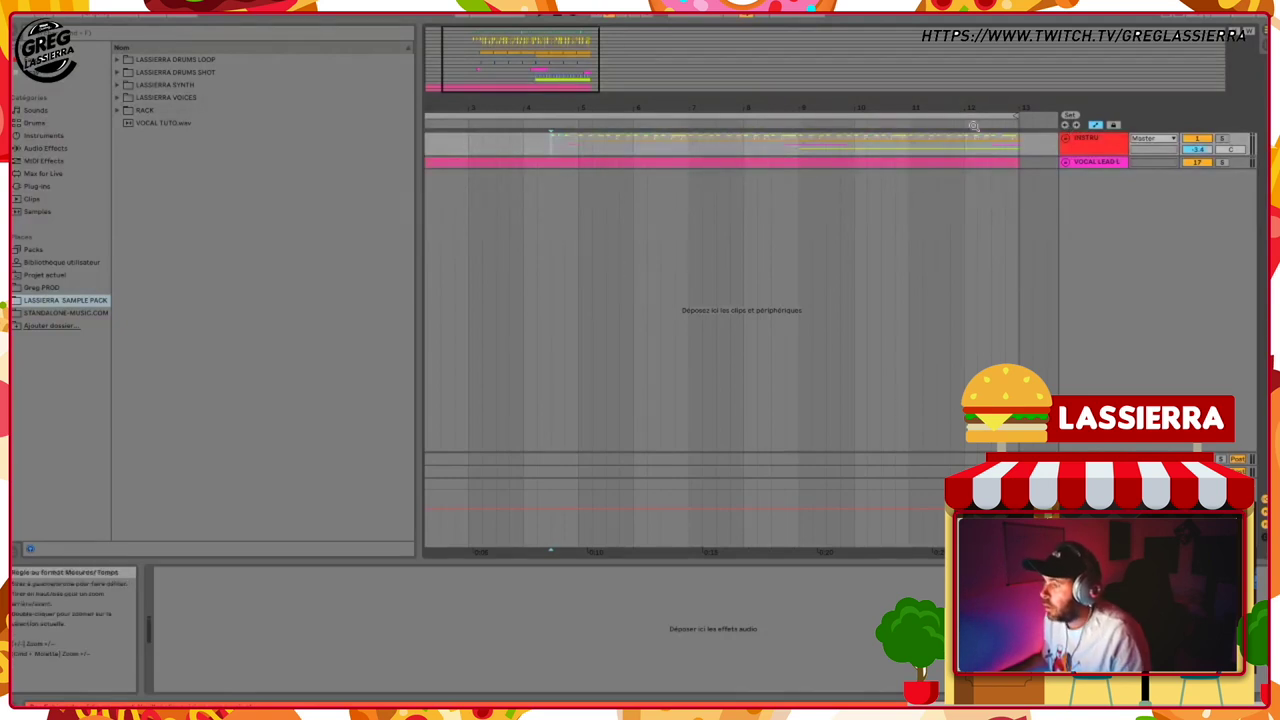
# Unfold the INSTRU group and fold the TOP DRUMS subgroup inside it.
pyautogui.click(1066, 138)
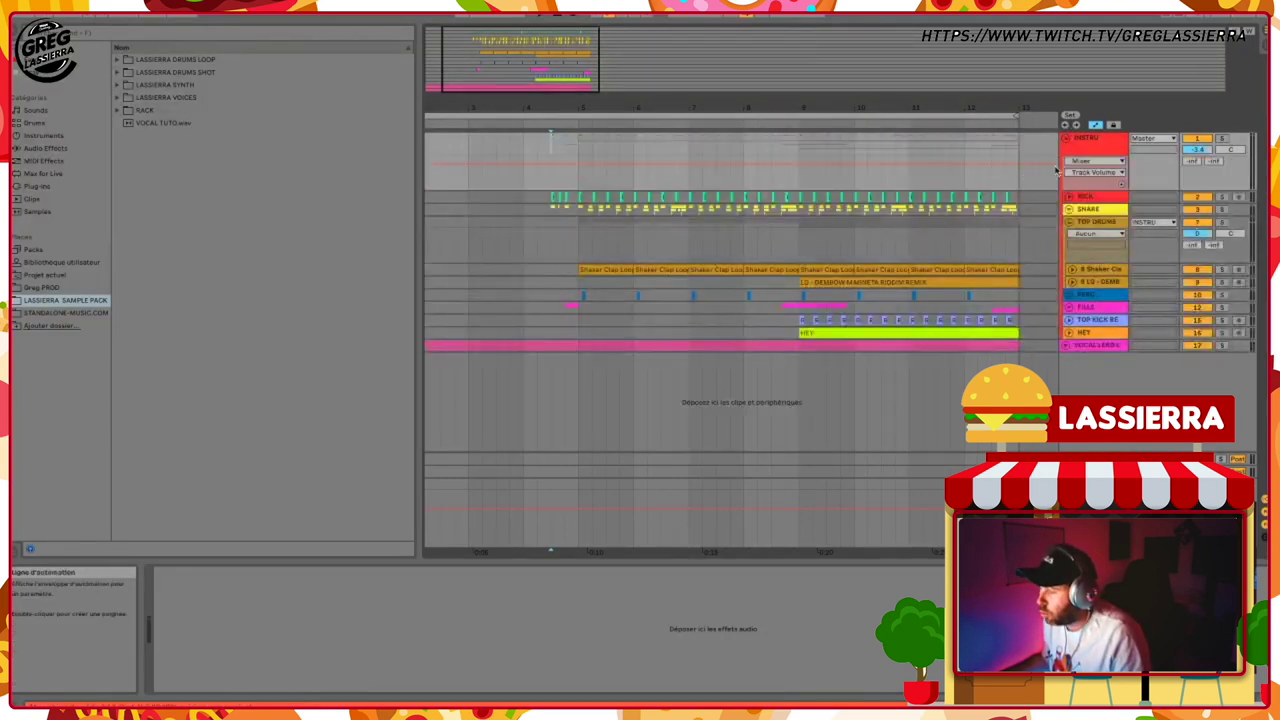
pyautogui.click(1068, 224)
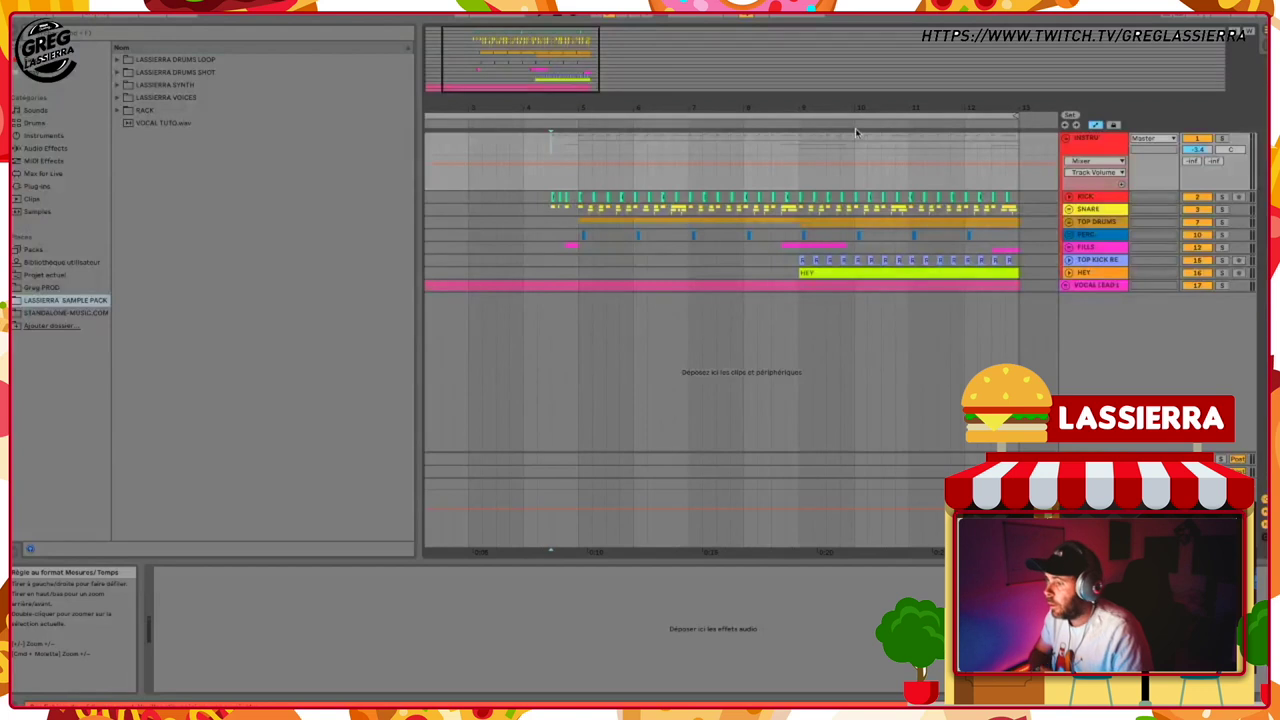
# Insert a new MIDI track below the vocal lead and load the Simpler instrument onto it.
pyautogui.rightClick(1080, 328)
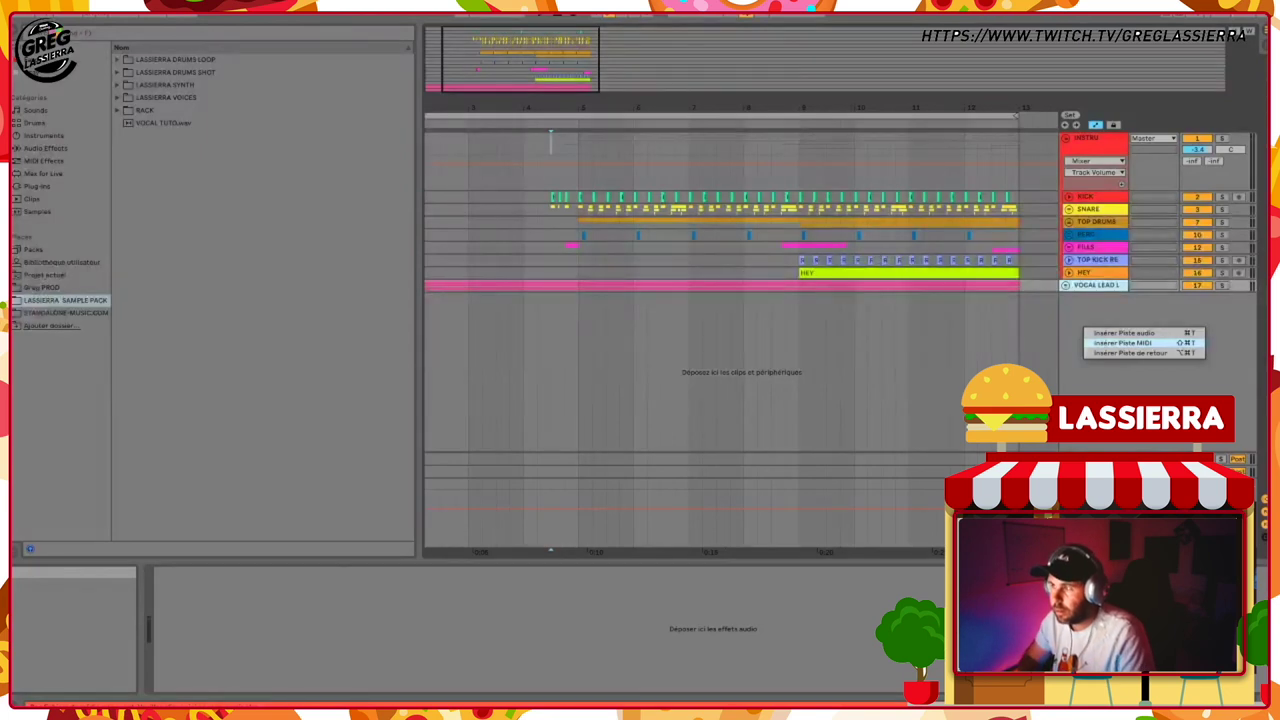
pyautogui.click(1123, 343)
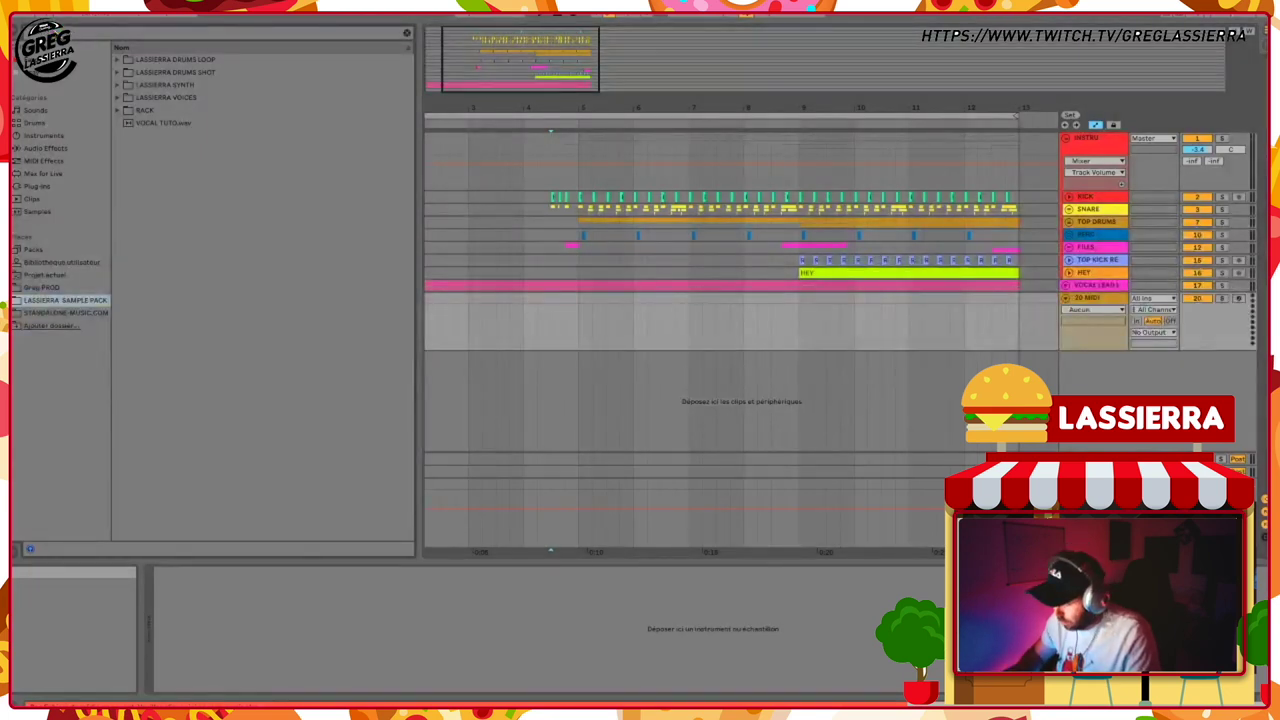
pyautogui.hotkey('ctrl', 'f')
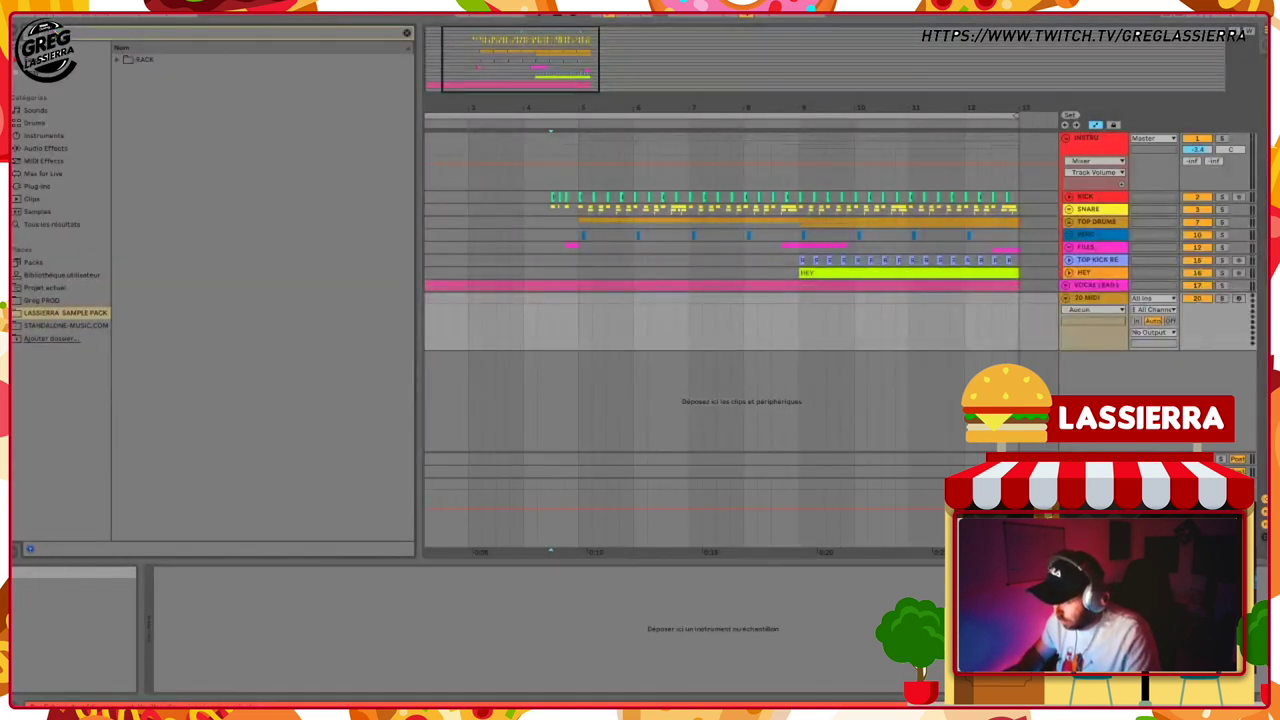
pyautogui.click(55, 224)
pyautogui.click(140, 58)
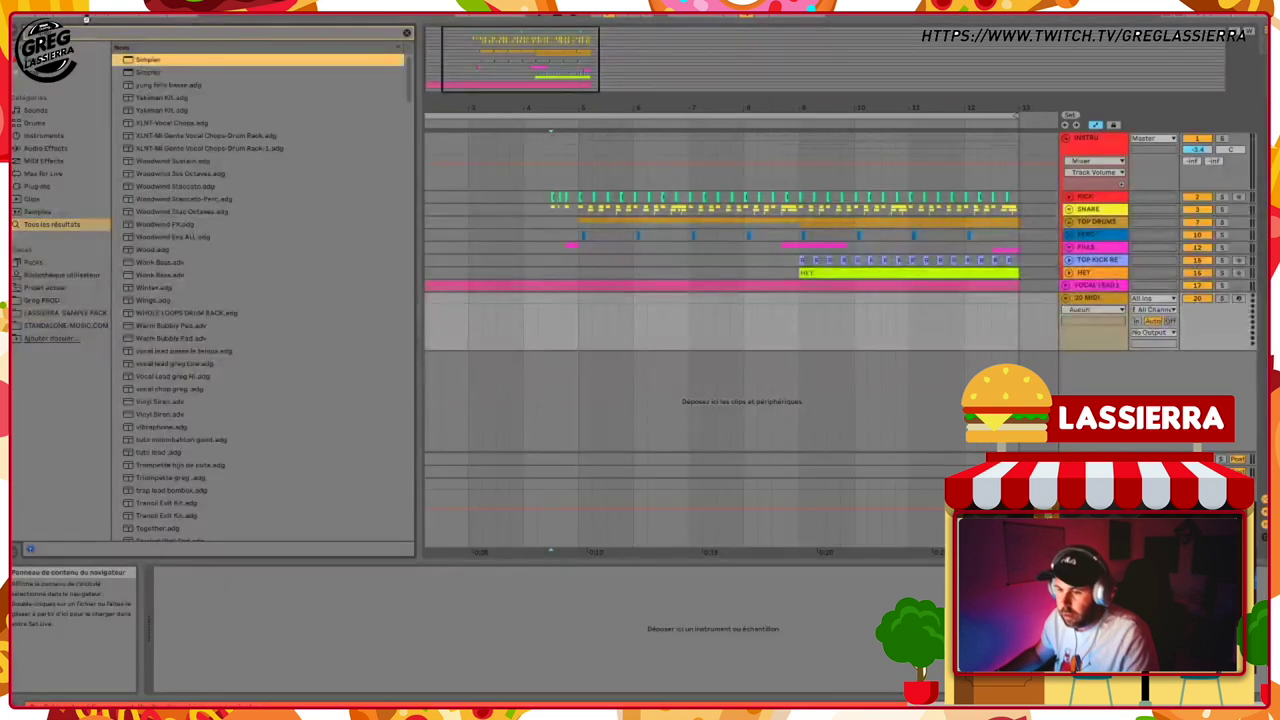
pyautogui.press('Return')
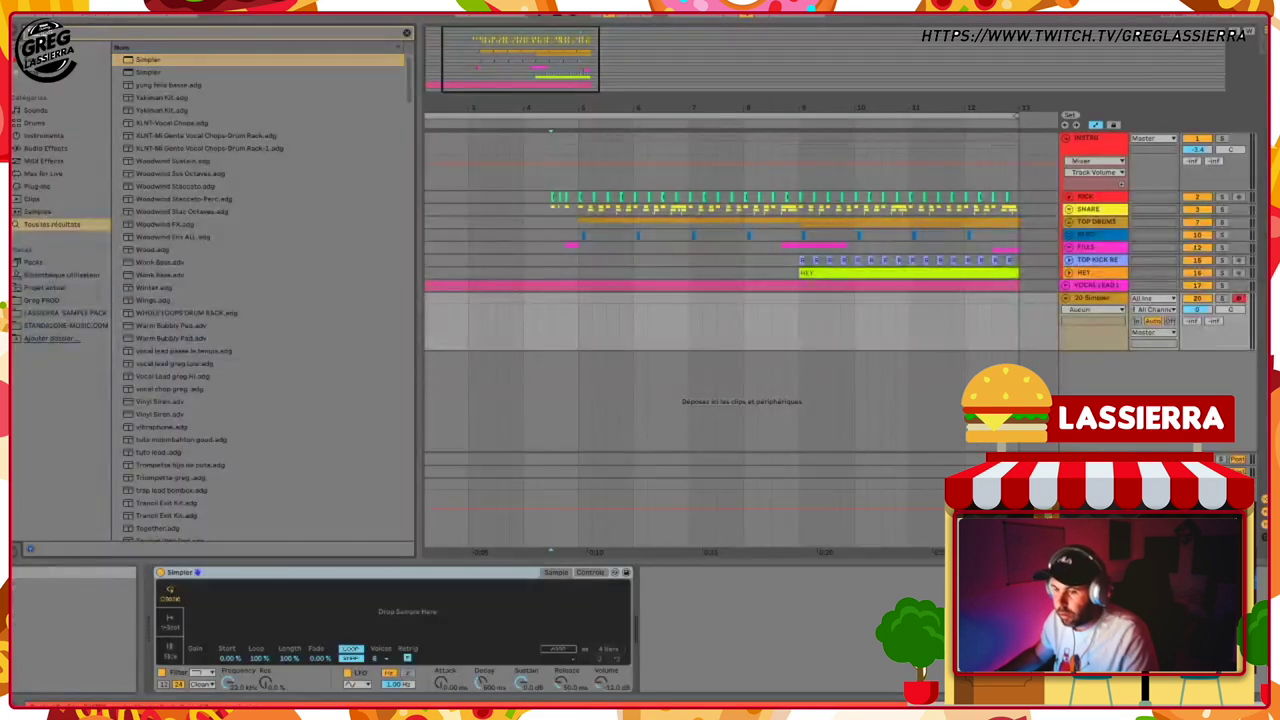
# Find the Tuner device and add it after Simpler on the new MIDI track.
pyautogui.hotkey('ctrl', 'f')
pyautogui.write('tuner')
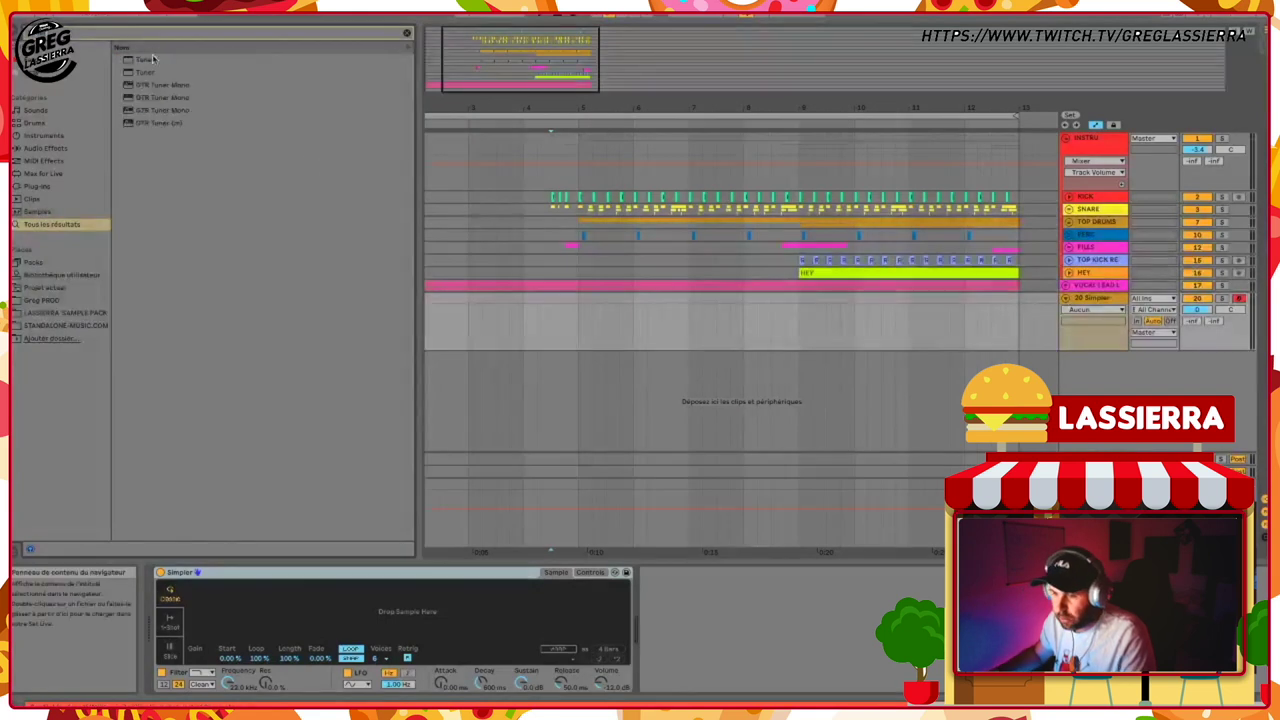
pyautogui.press('Return')
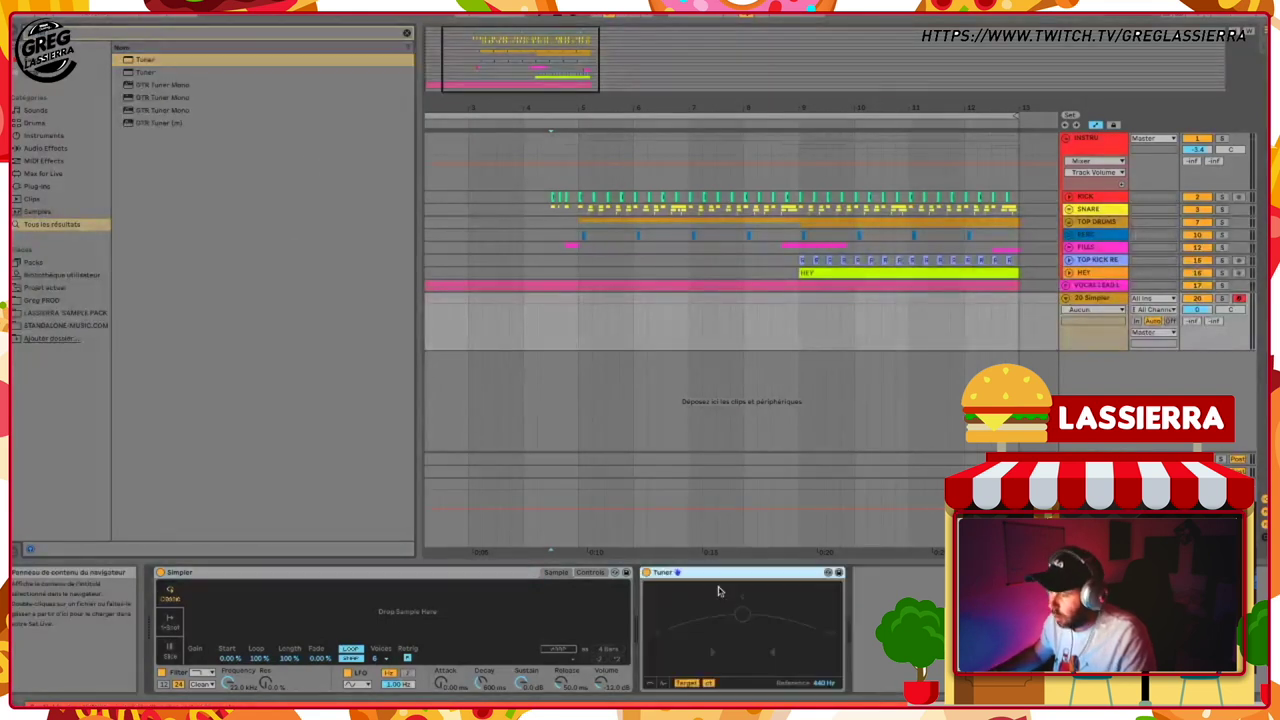
# Solo the vocal lead track and listen to it from just before bar 3.
pyautogui.click(1070, 288)
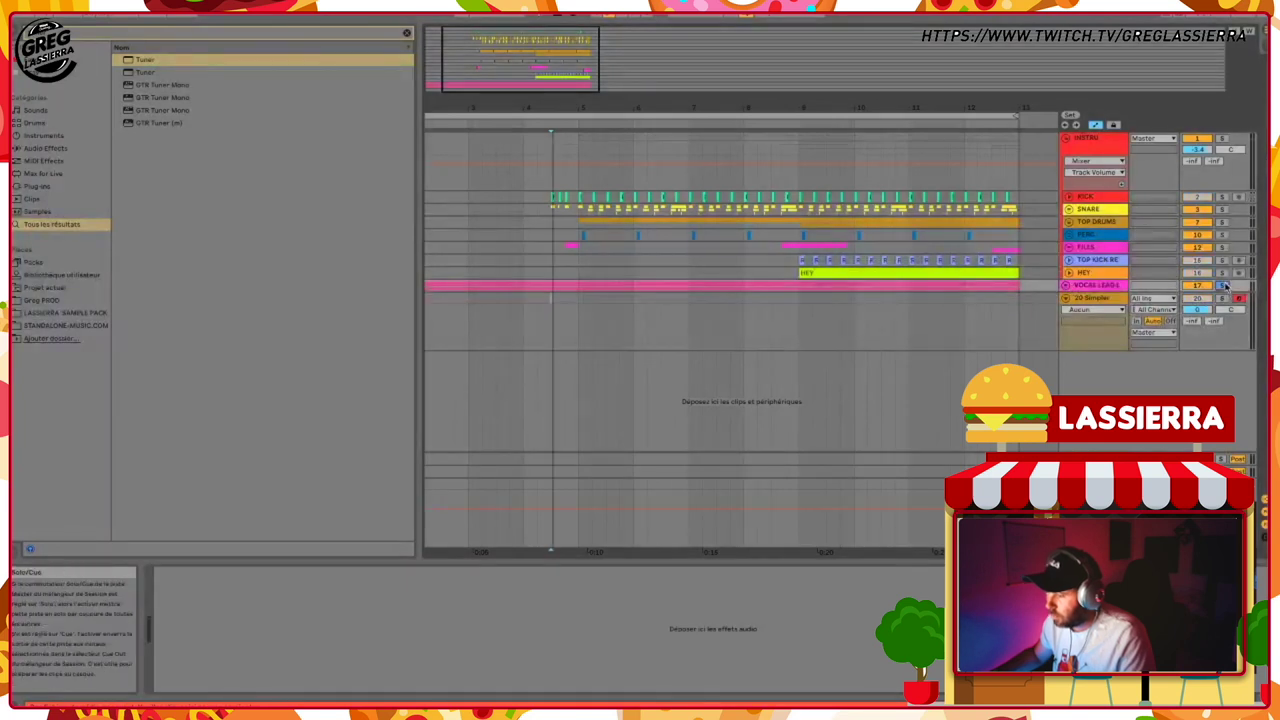
pyautogui.click(437, 261)
pyautogui.press('space')
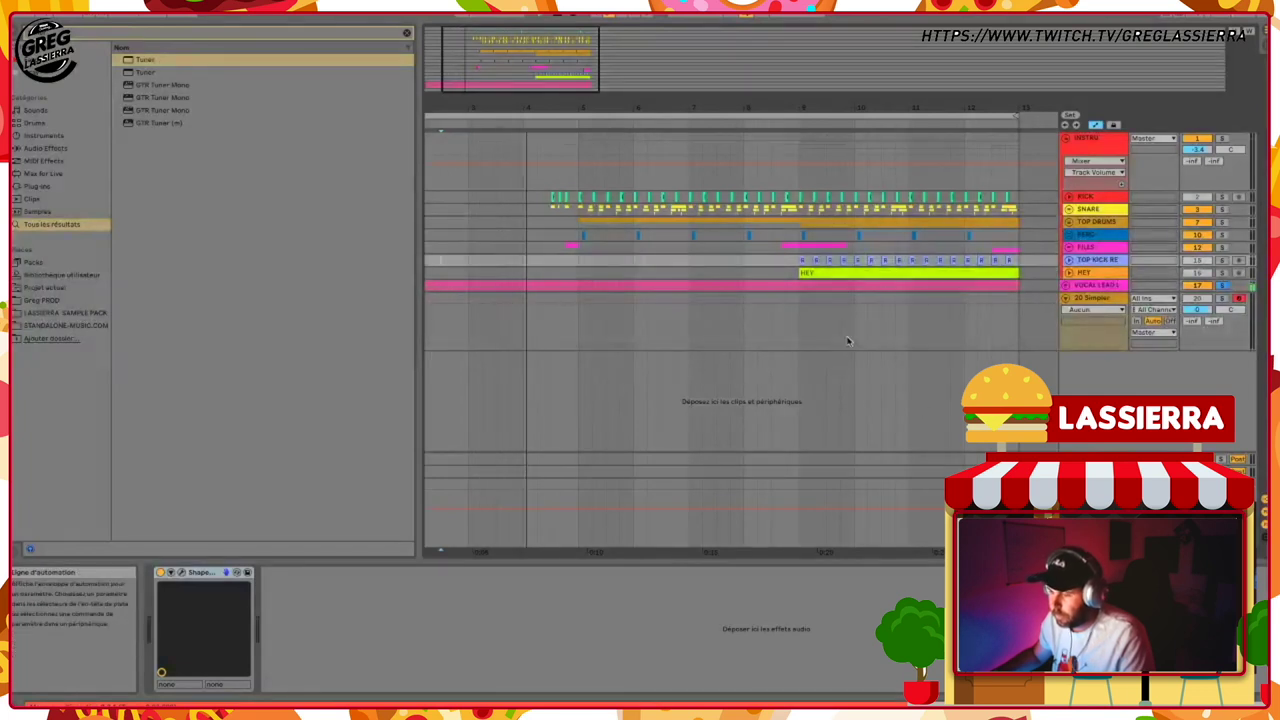
# Load VOCAL TUTO.wav from the LASSIERRA SAMPLE PACK folder into Simpler and solo its track.
pyautogui.click(1095, 298)
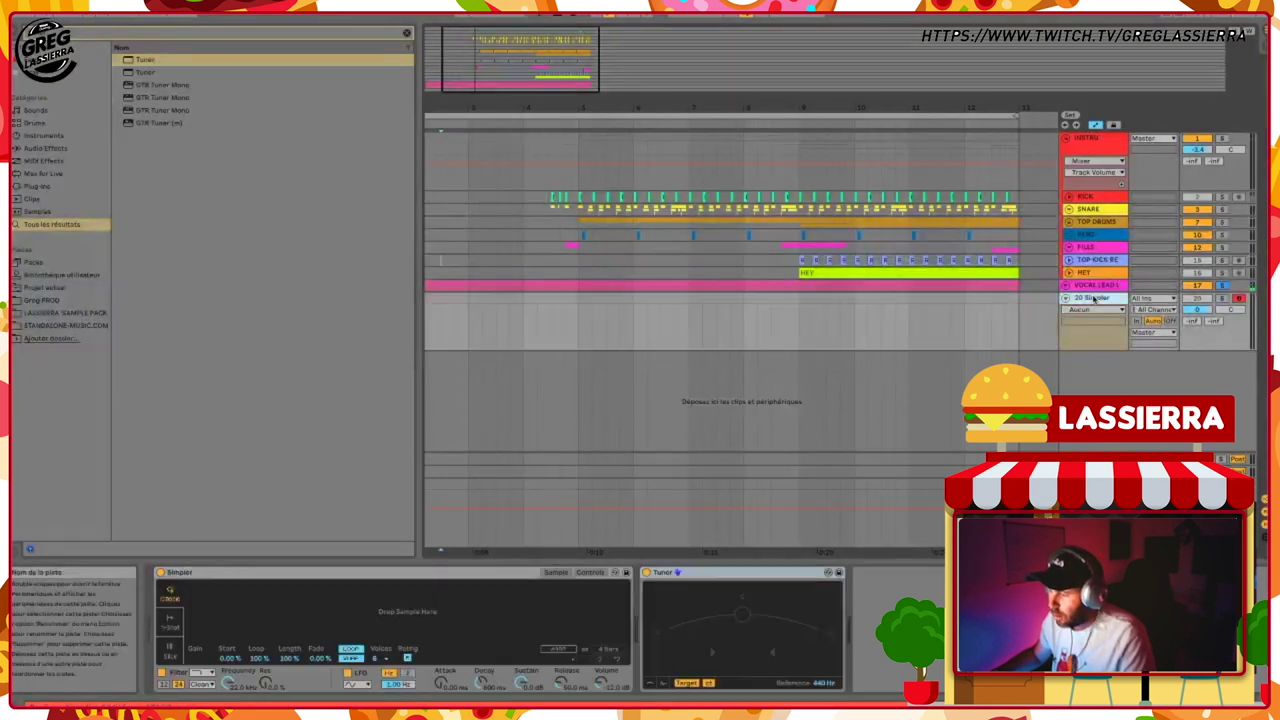
pyautogui.click(70, 313)
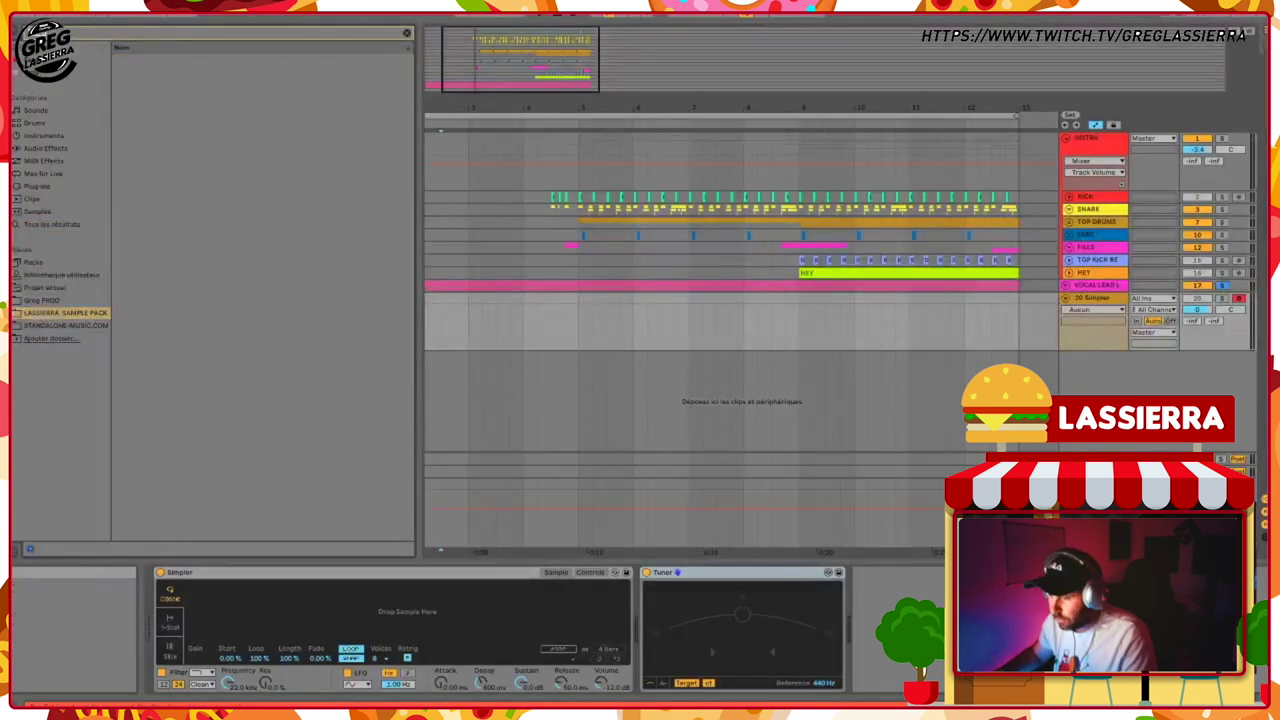
pyautogui.press('BackSpace')
pyautogui.moveTo(174, 123); pyautogui.dragTo(283, 600)
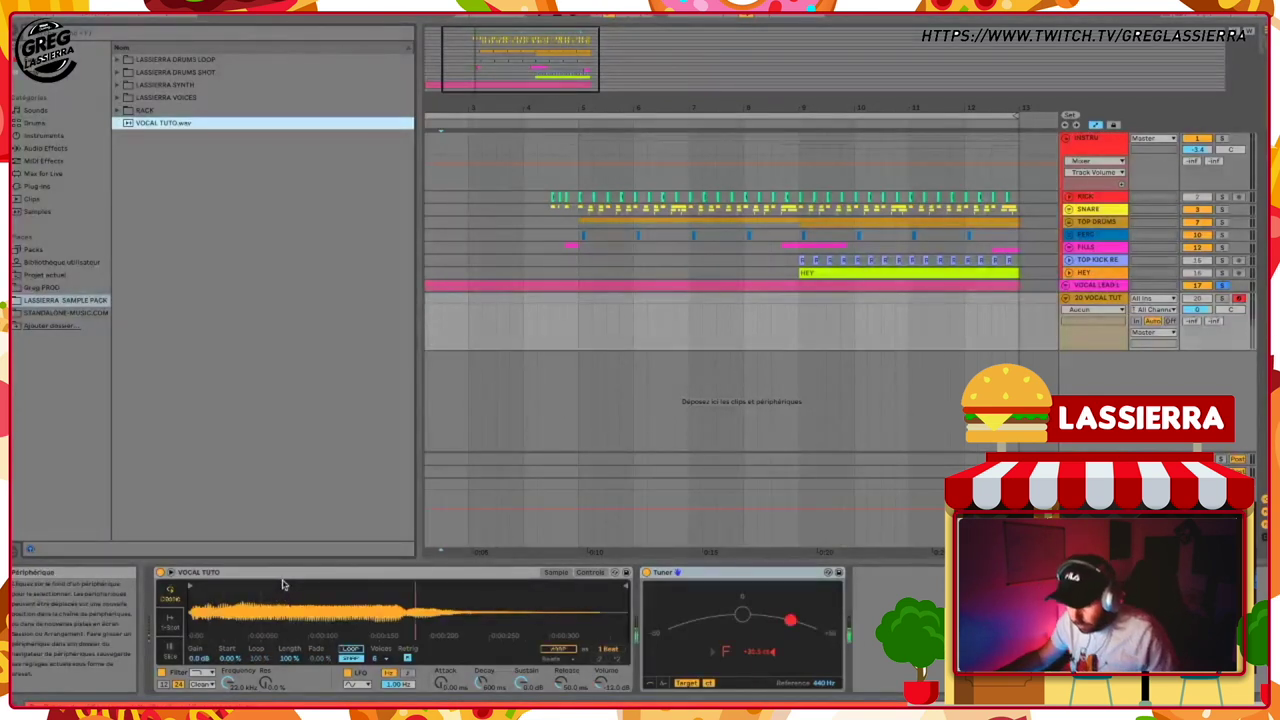
pyautogui.click(1221, 300)
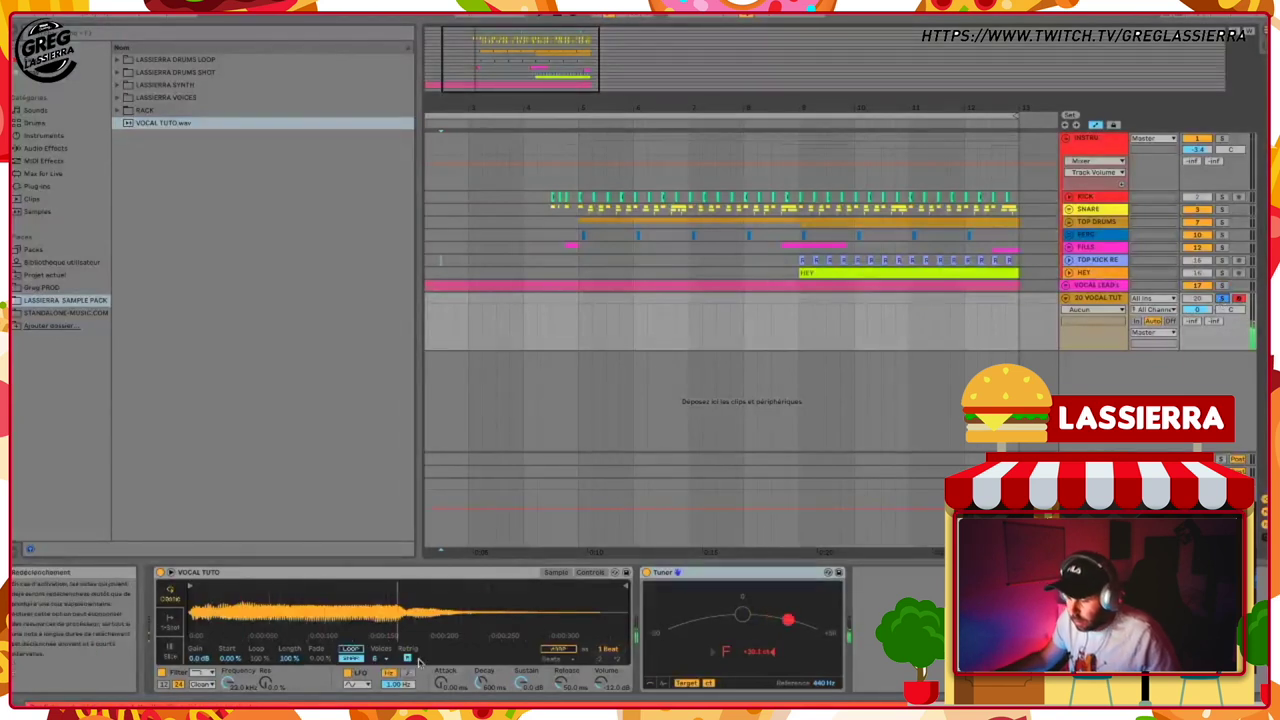
# Configure Simpler for 1-Shot playback with filter, Snap and LFO off and the warp mode set to Pro.
pyautogui.click(170, 622)
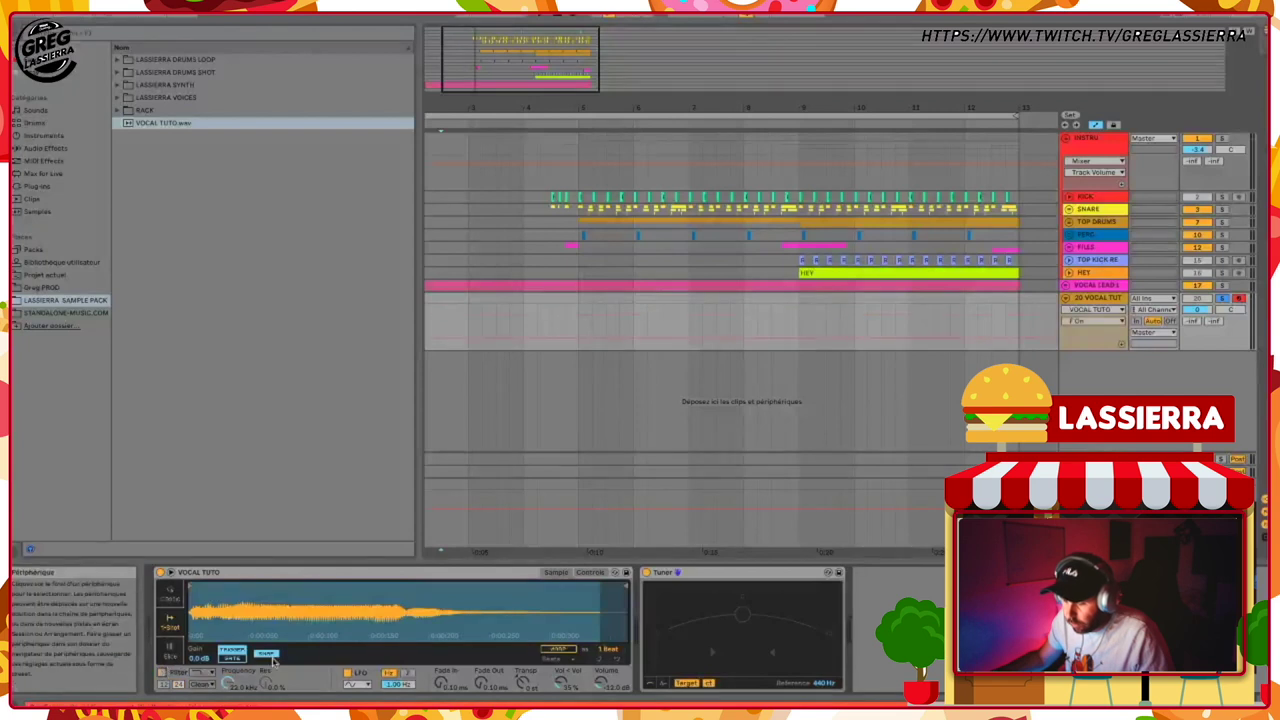
pyautogui.click(348, 673)
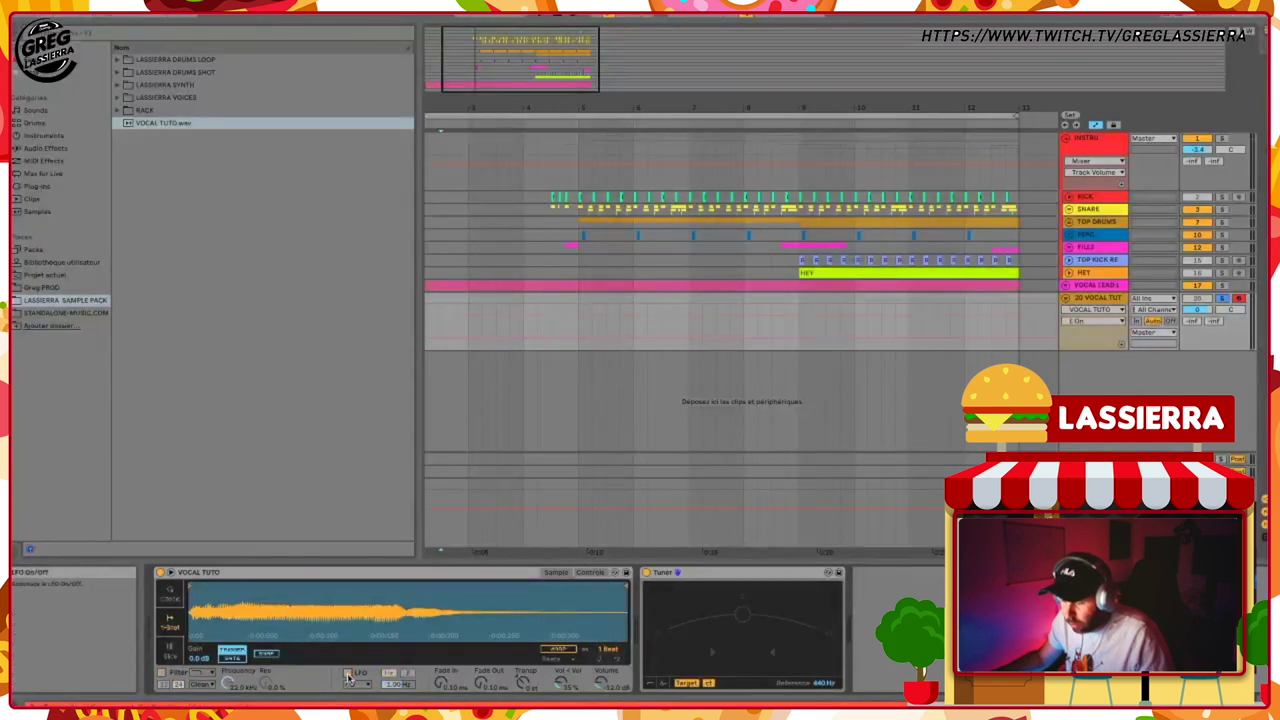
pyautogui.click(558, 660)
pyautogui.click(570, 650)
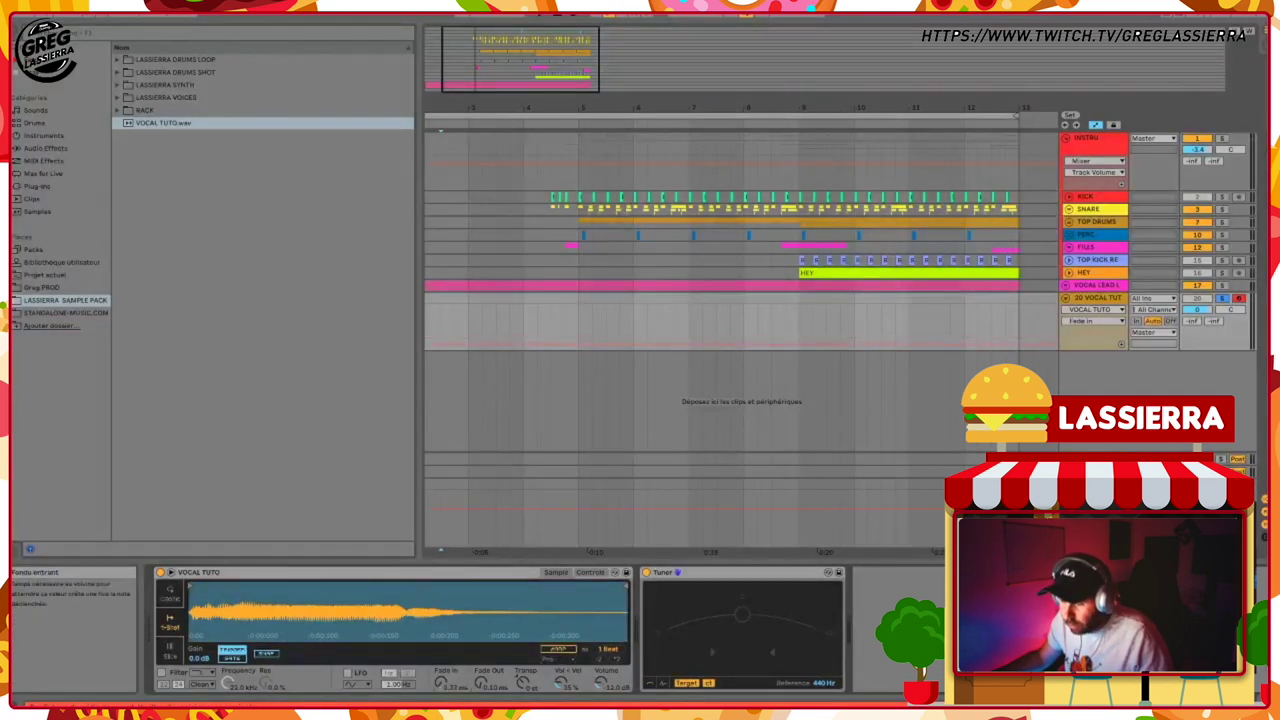
# Trim the sample's quiet tail in Simpler and set a fade-in of about 30 ms and a fade-out of about 22 ms.
pyautogui.moveTo(441, 683); pyautogui.dragTo(441, 692)
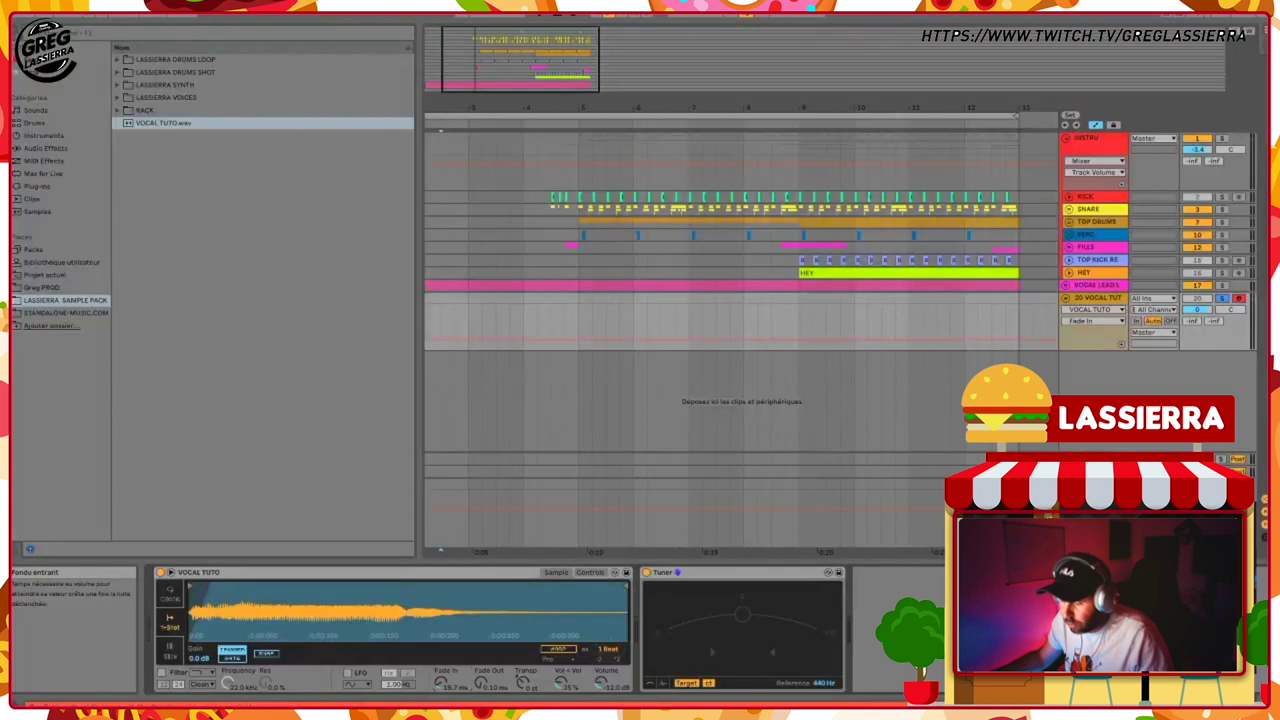
pyautogui.moveTo(623, 585); pyautogui.dragTo(385, 585)
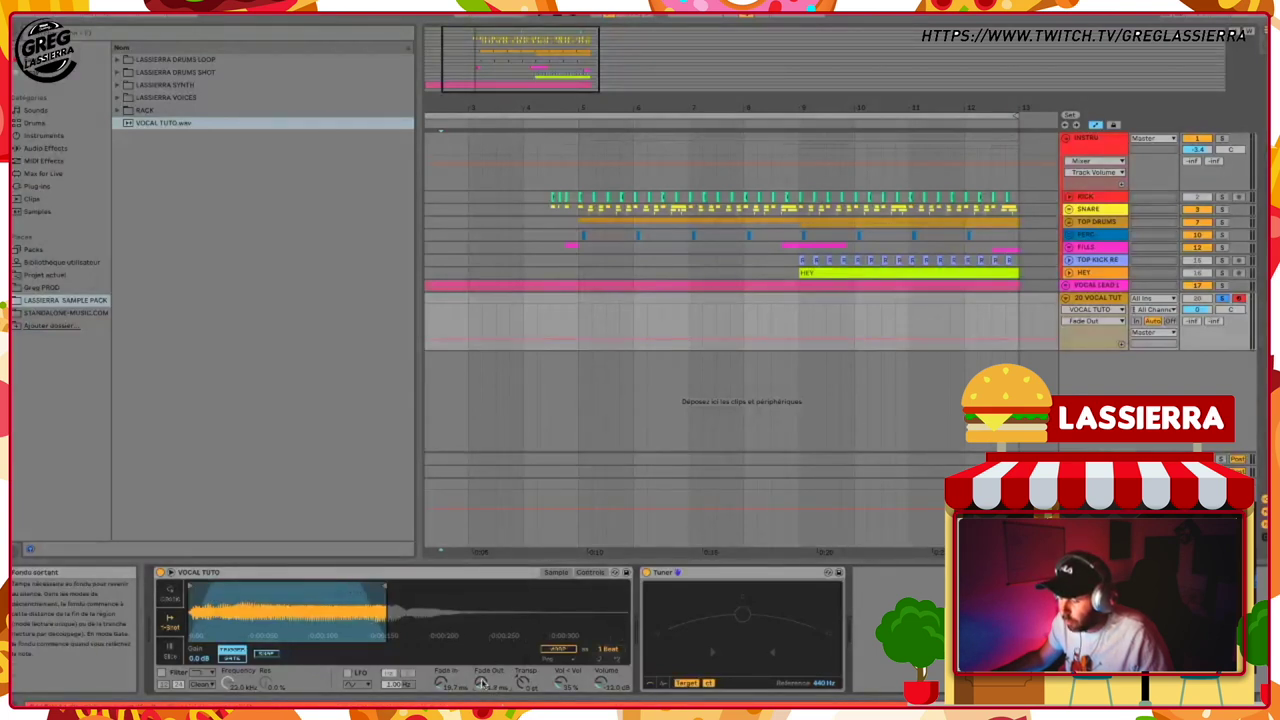
pyautogui.moveTo(440, 682); pyautogui.dragTo(440, 693)
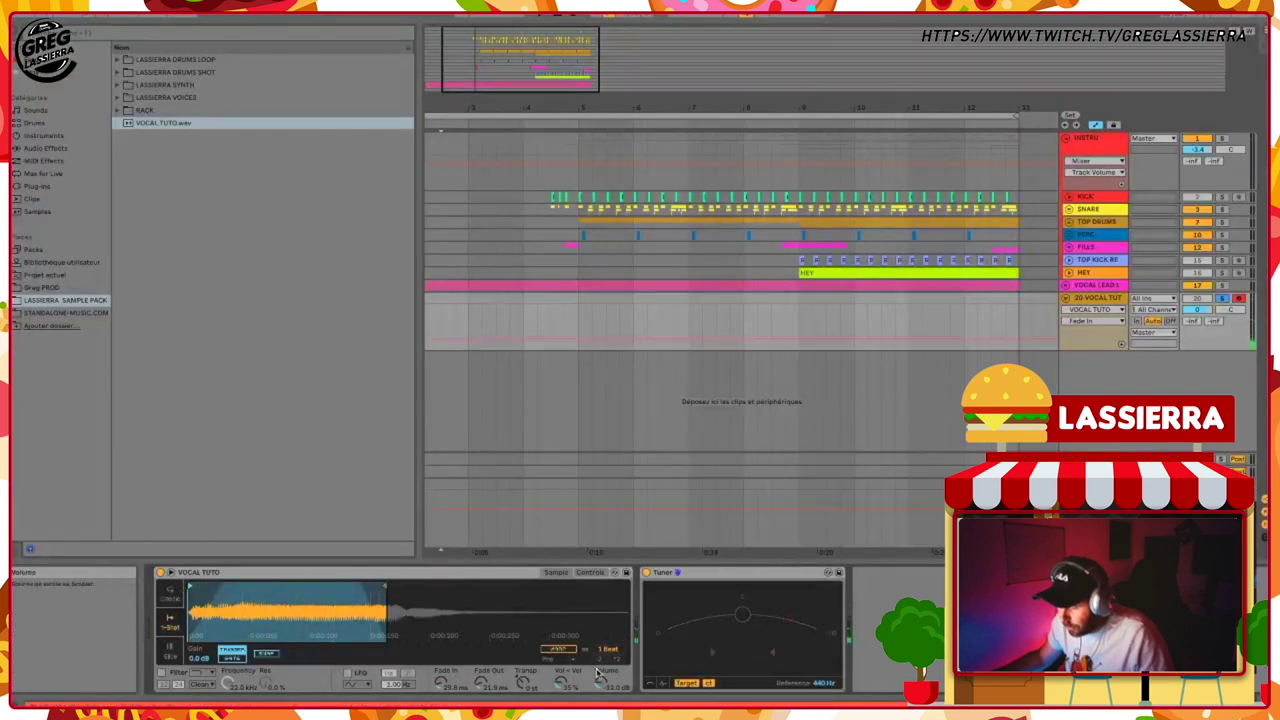
# Detune Simpler by -6 ct and set its glide mode to Glide with a time of 77.7 ms.
pyautogui.click(591, 573)
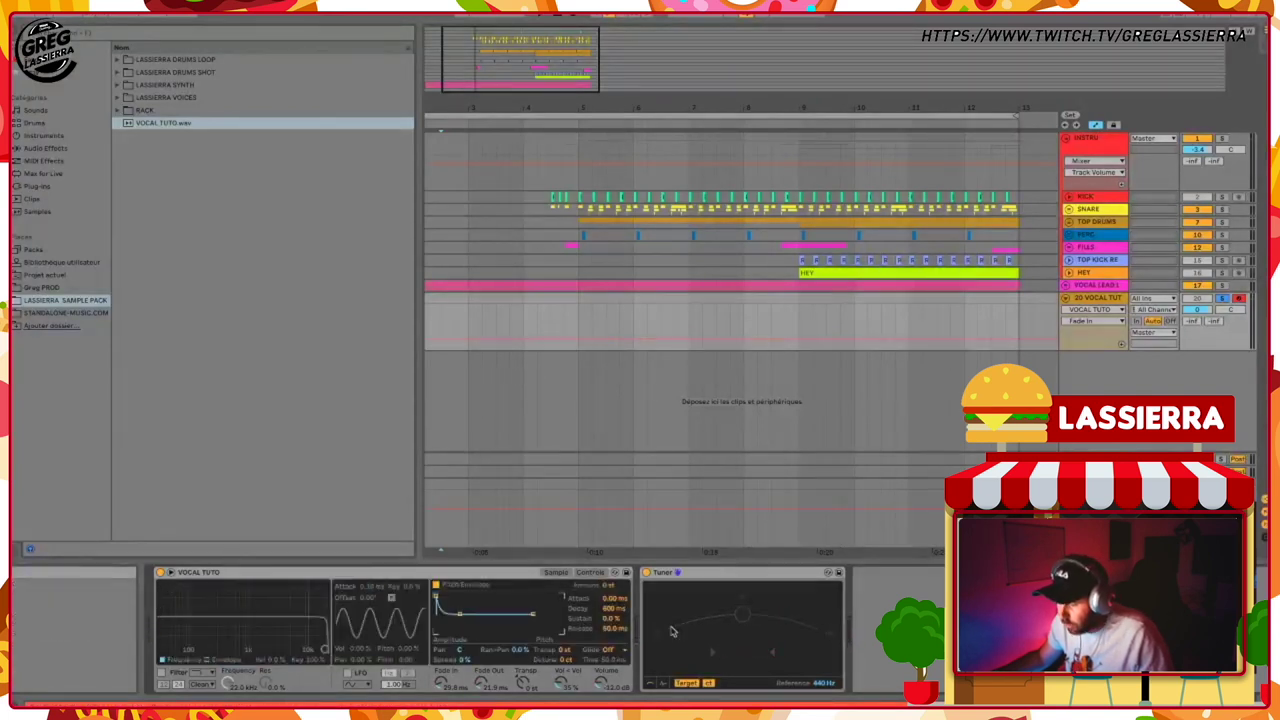
pyautogui.click(567, 660)
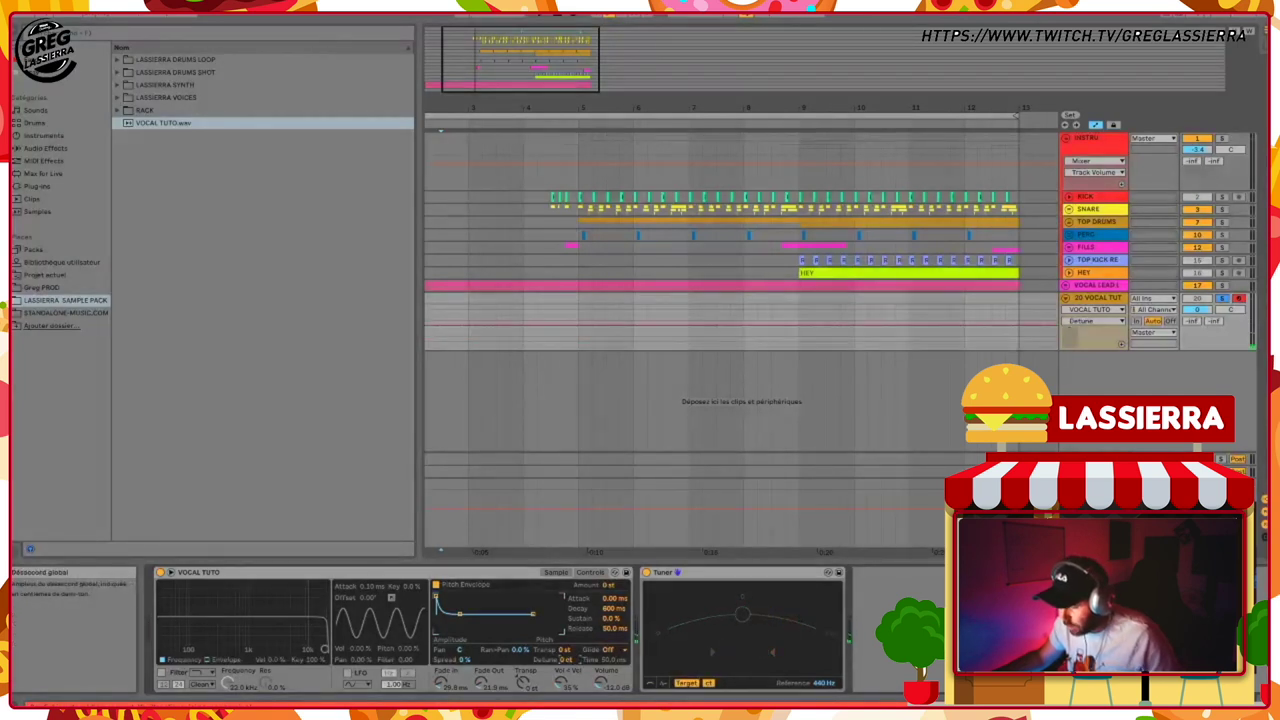
pyautogui.moveTo(567, 660); pyautogui.dragTo(567, 667)
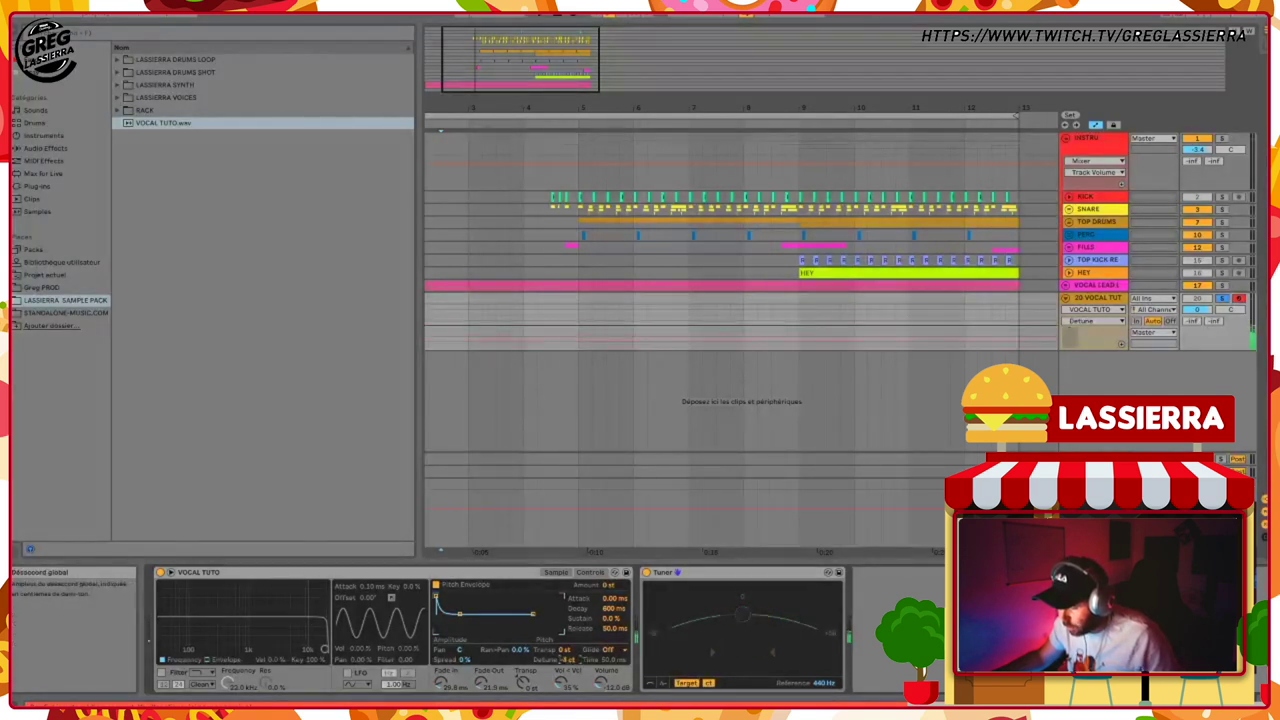
pyautogui.click(606, 653)
pyautogui.click(613, 680)
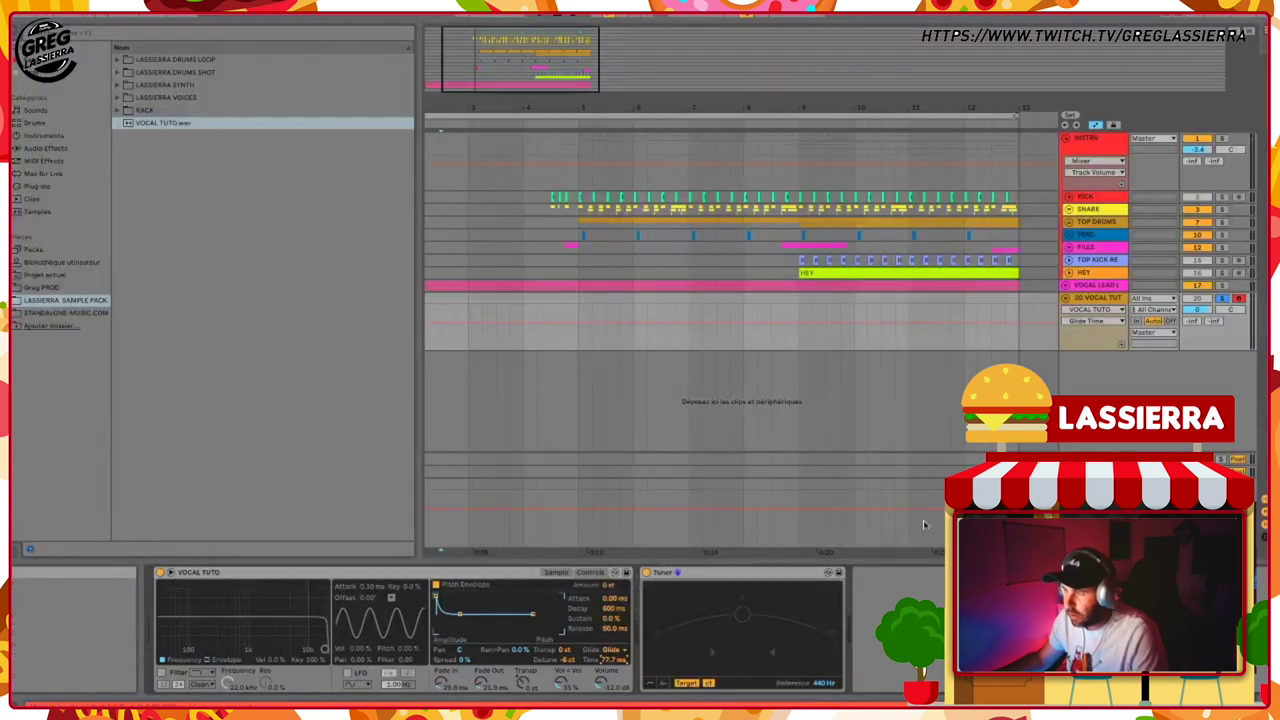
# Search all results for "ott" and add the OTT.adv preset after Tuner on the vocal sample track.
pyautogui.click(69, 32)
pyautogui.write('ott')
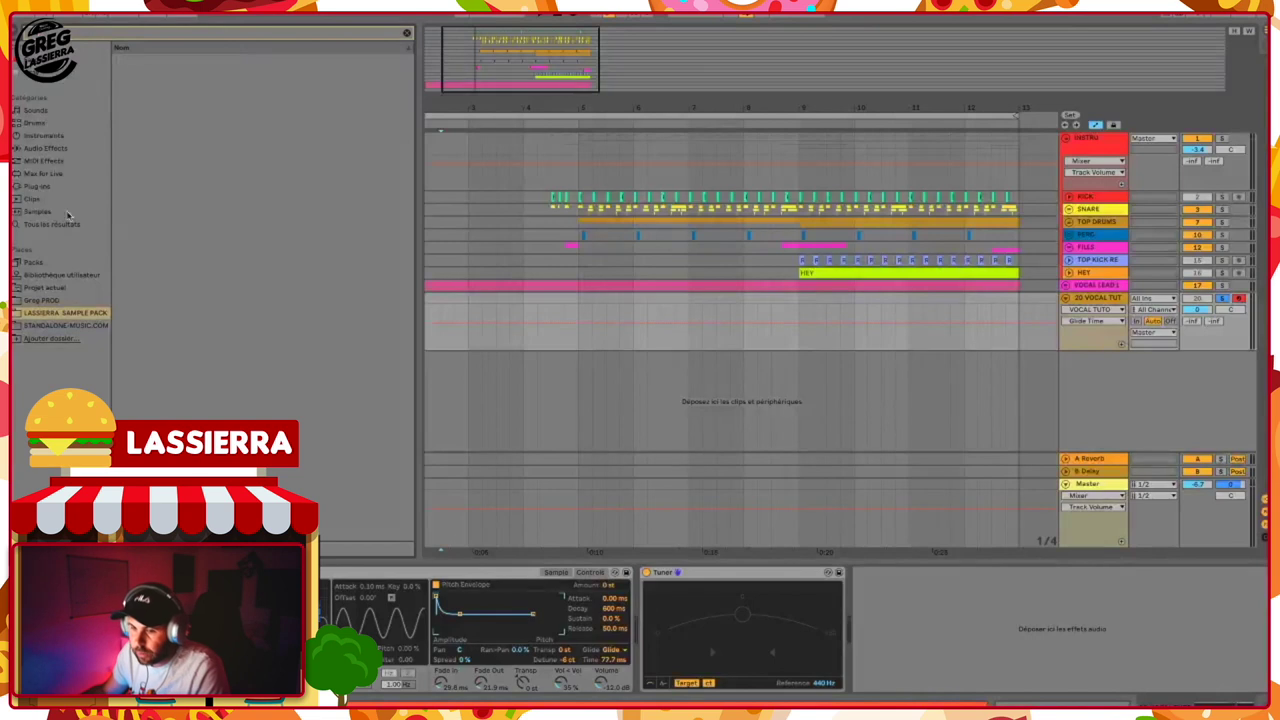
pyautogui.click(69, 223)
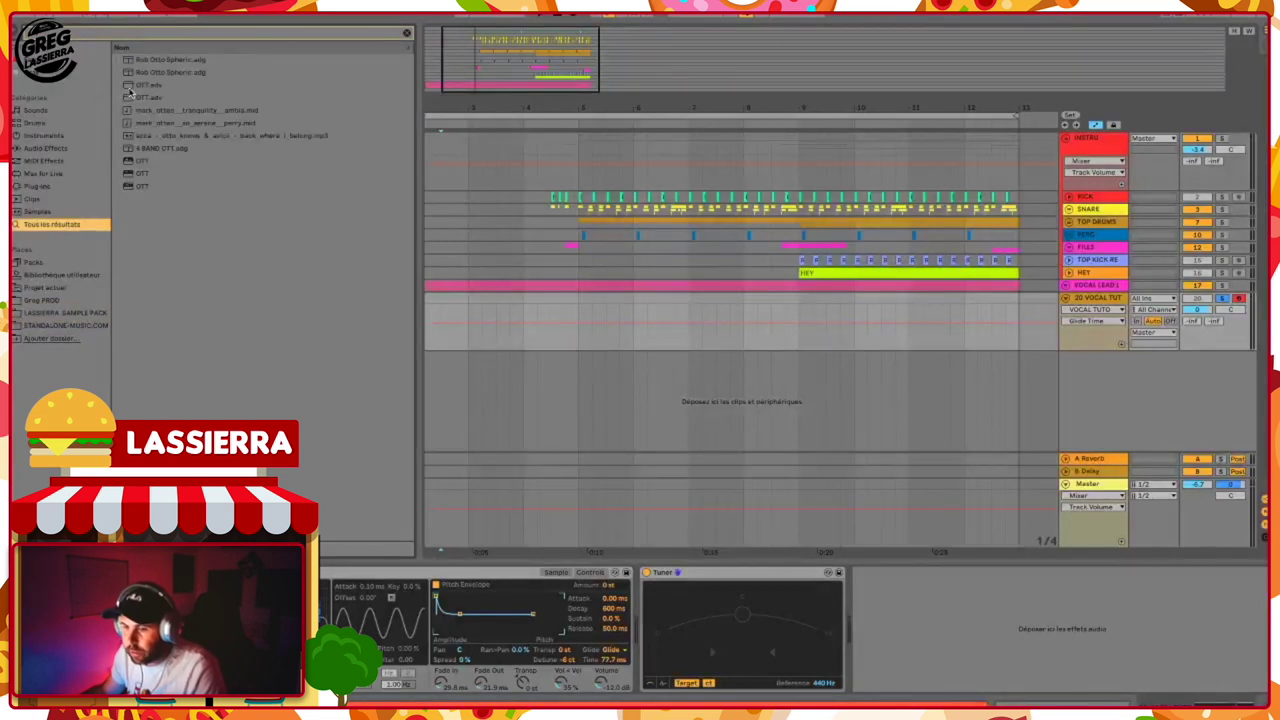
pyautogui.click(130, 86)
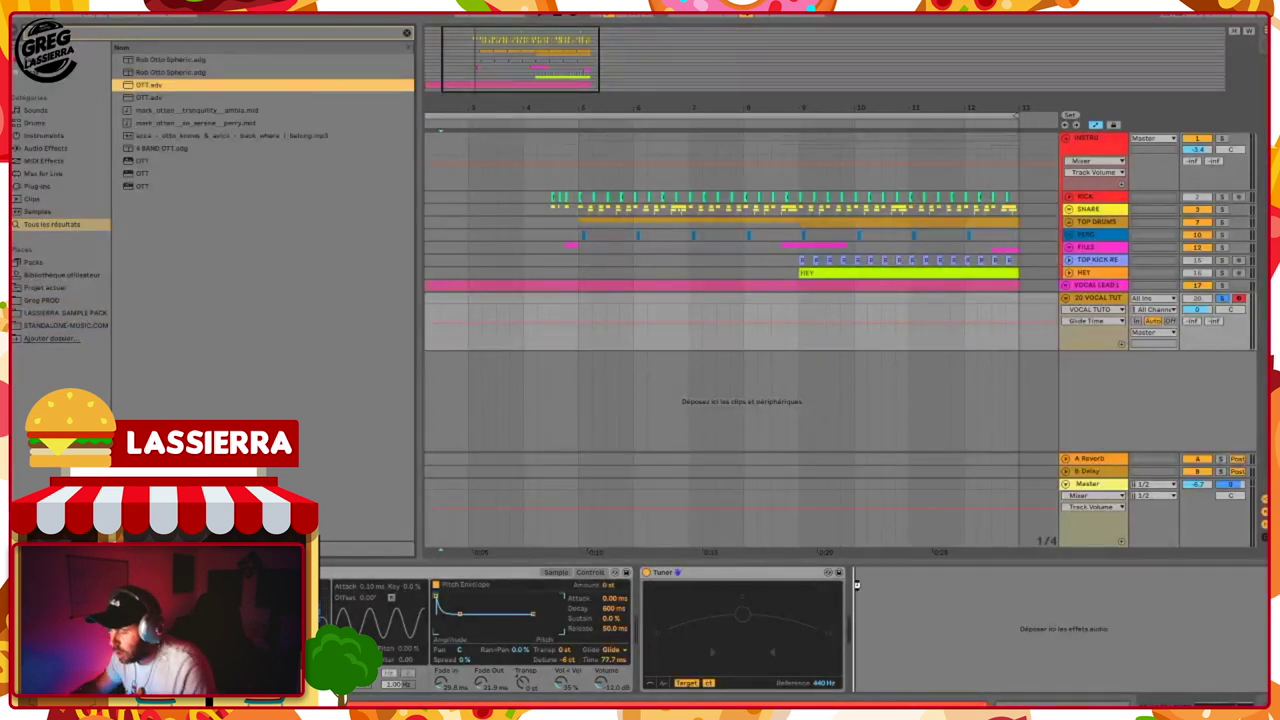
pyautogui.moveTo(856, 585); pyautogui.dragTo(858, 585)
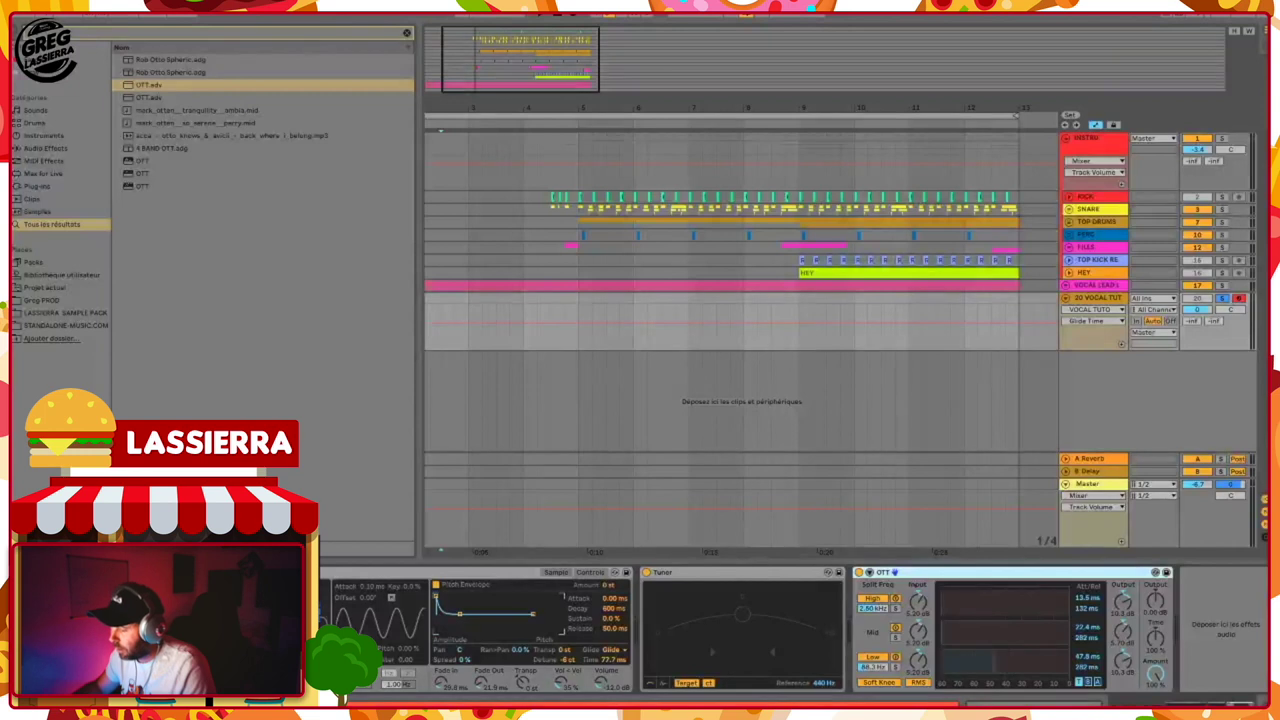
# Set OTT's low crossover frequency to 110 Hz and its amount to 77 %, auditioning the vocal sound.
pyautogui.click(870, 666)
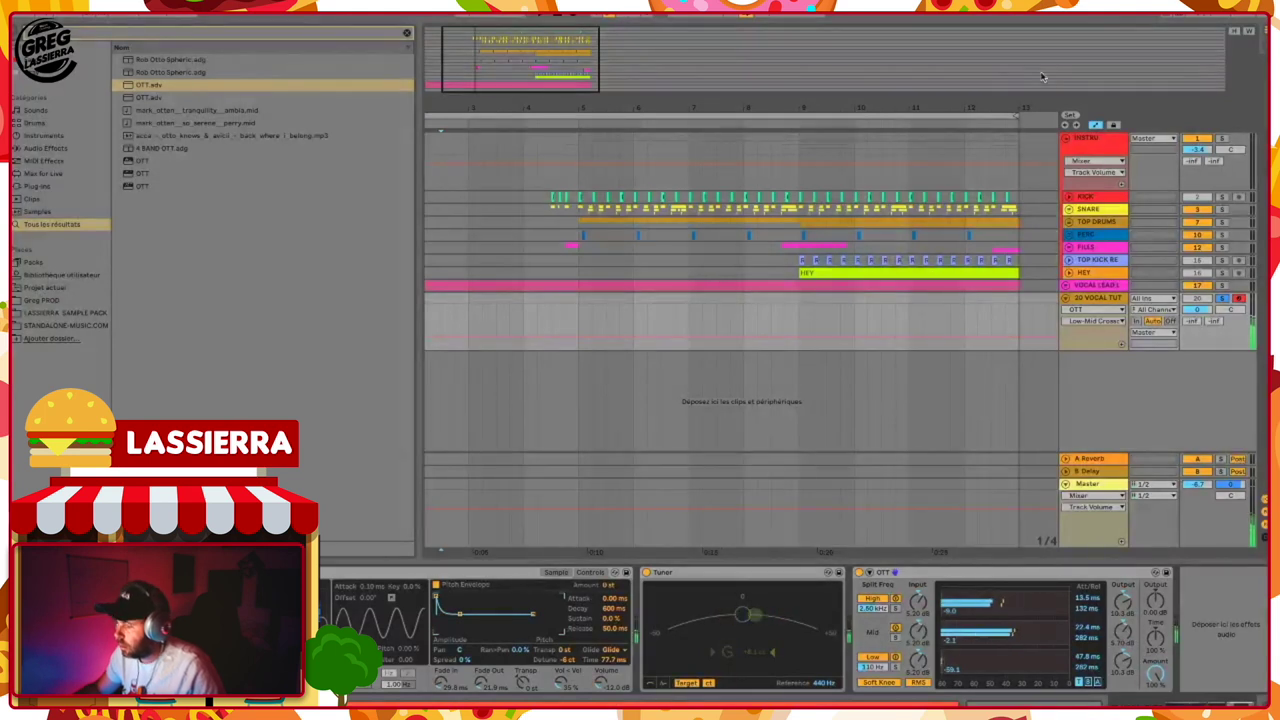
pyautogui.press('space')
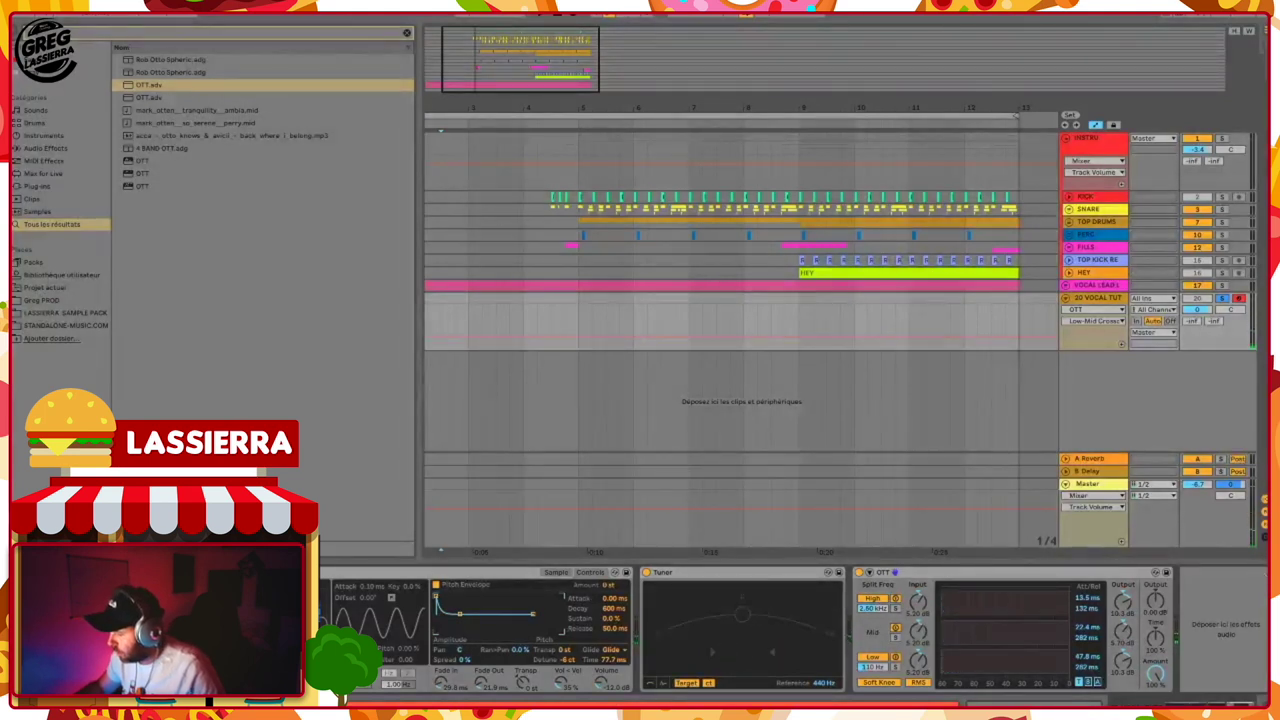
pyautogui.moveTo(1156, 675); pyautogui.dragTo(1156, 697)
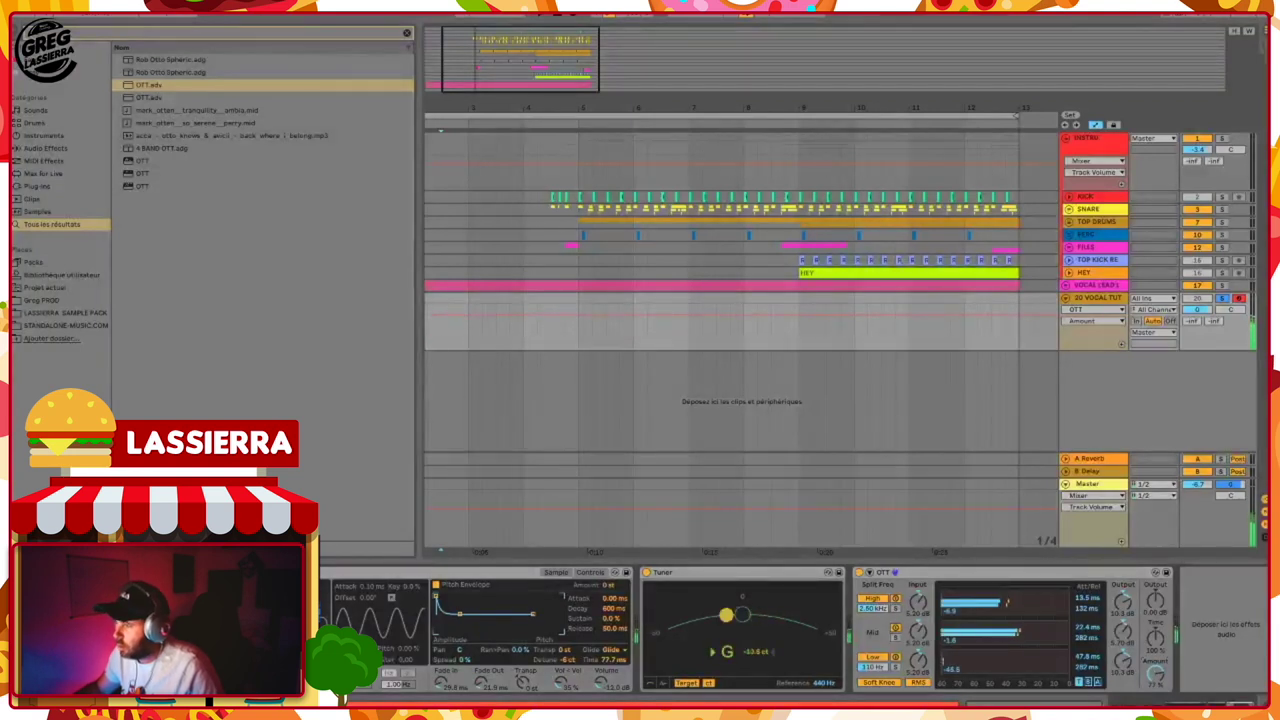
pyautogui.press('space')
pyautogui.press('space')
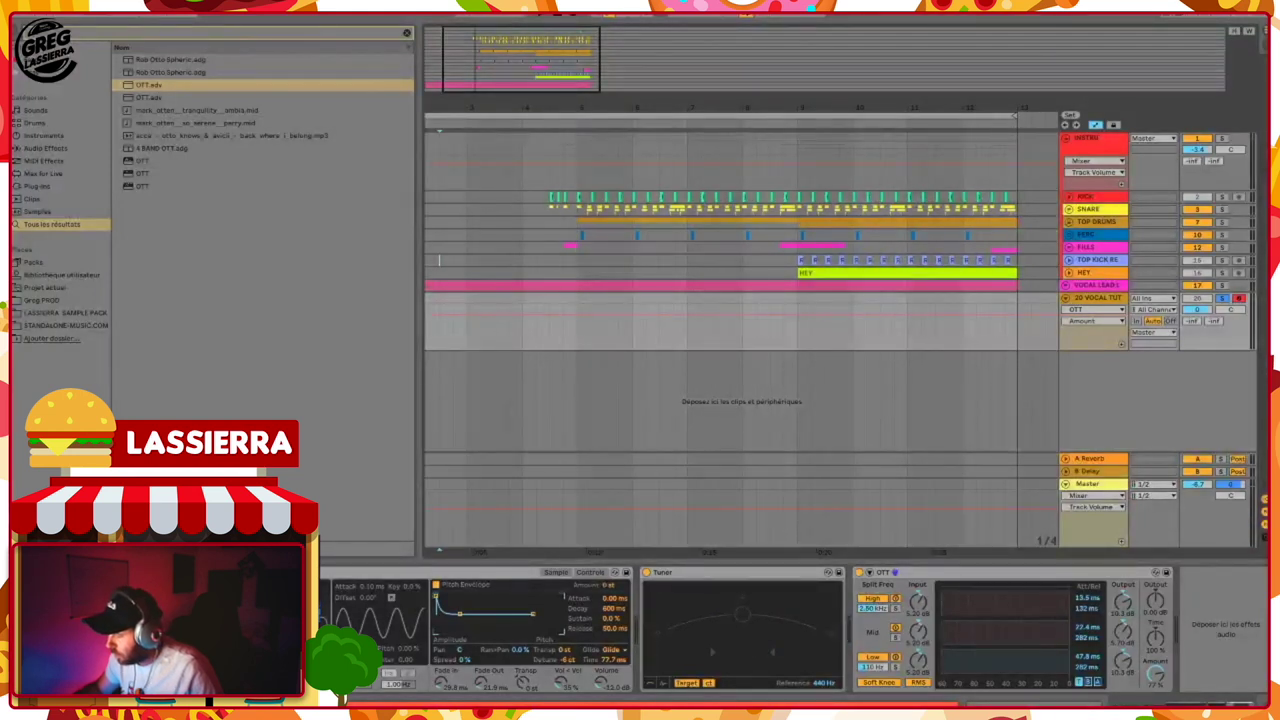
pyautogui.press('space')
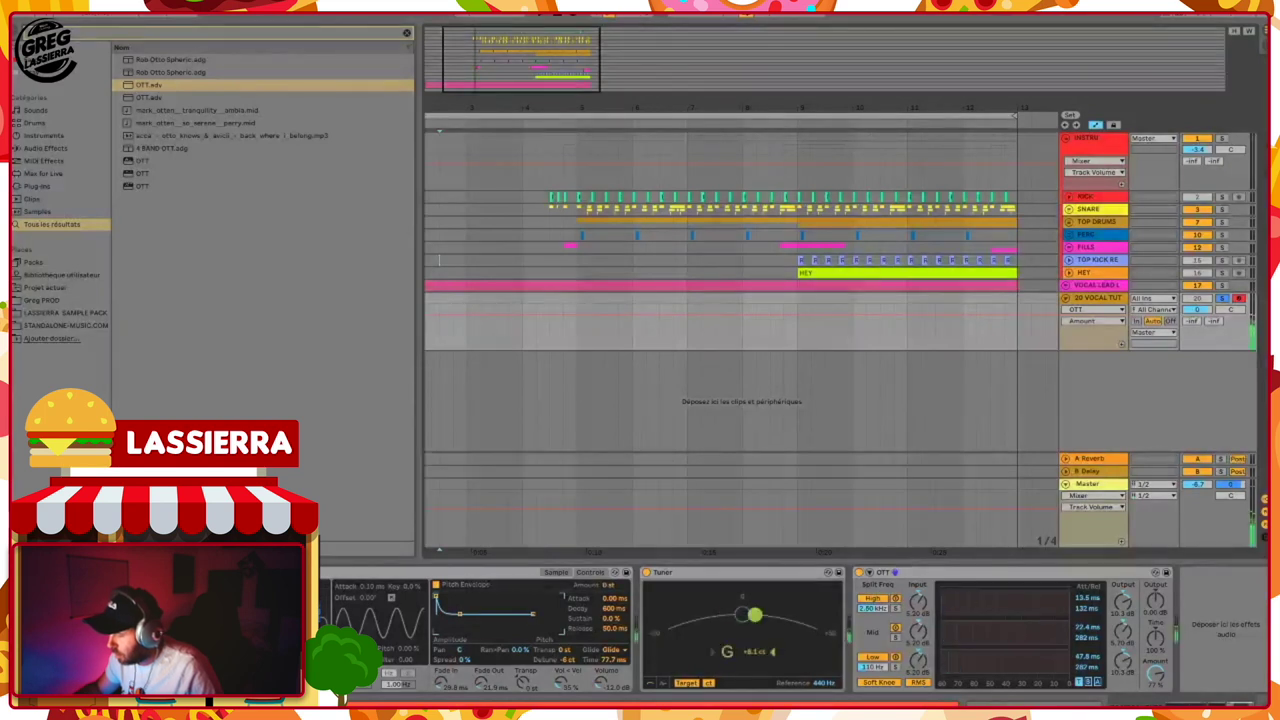
pyautogui.press('space')
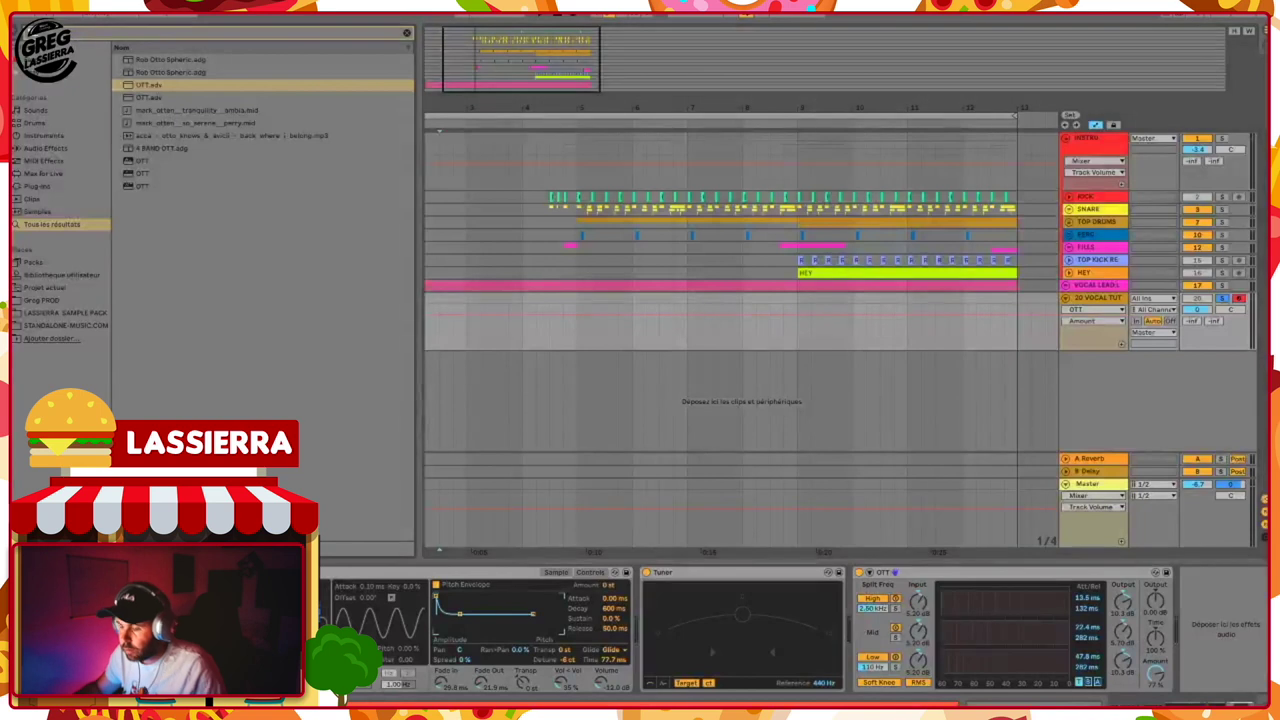
# Find Overdrive and add it after OTT, setting its frequency to 2.37 kHz, bandwidth to 4.40 and Dry/Wet to 18 %, and adjusting its drive.
pyautogui.click(72, 36)
pyautogui.write('over')
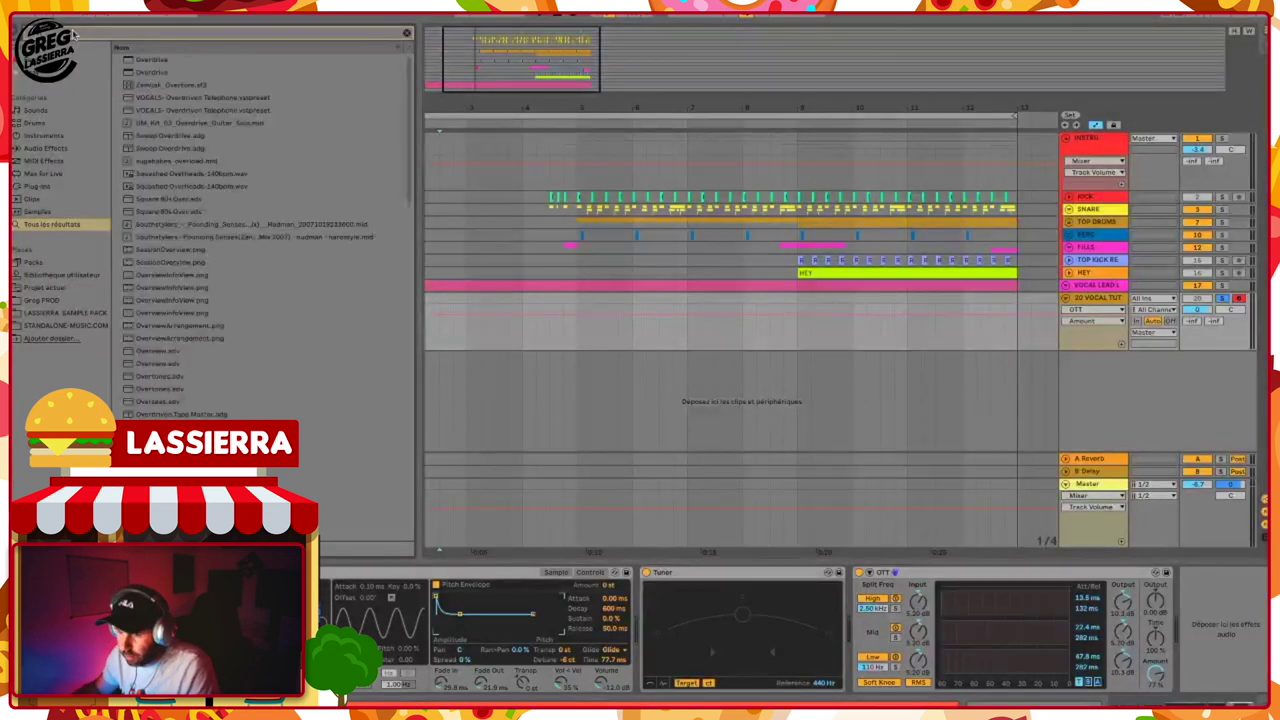
pyautogui.doubleClick(130, 72)
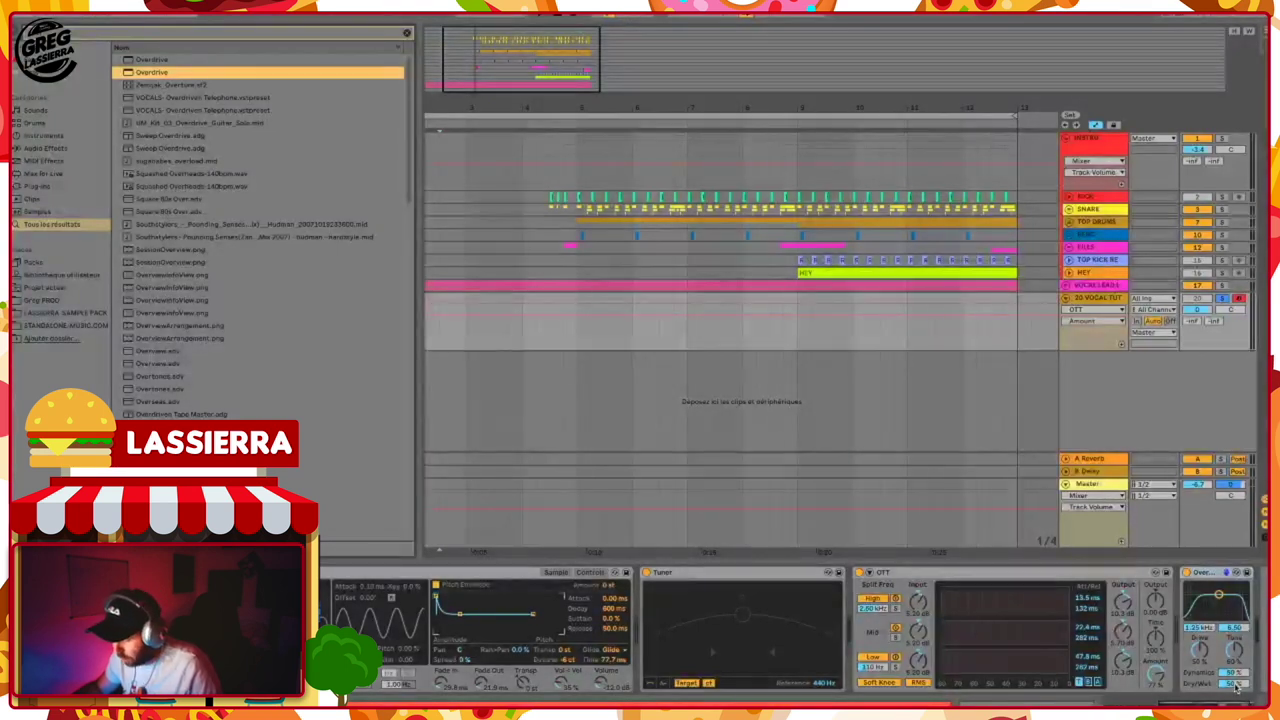
pyautogui.click(1236, 684)
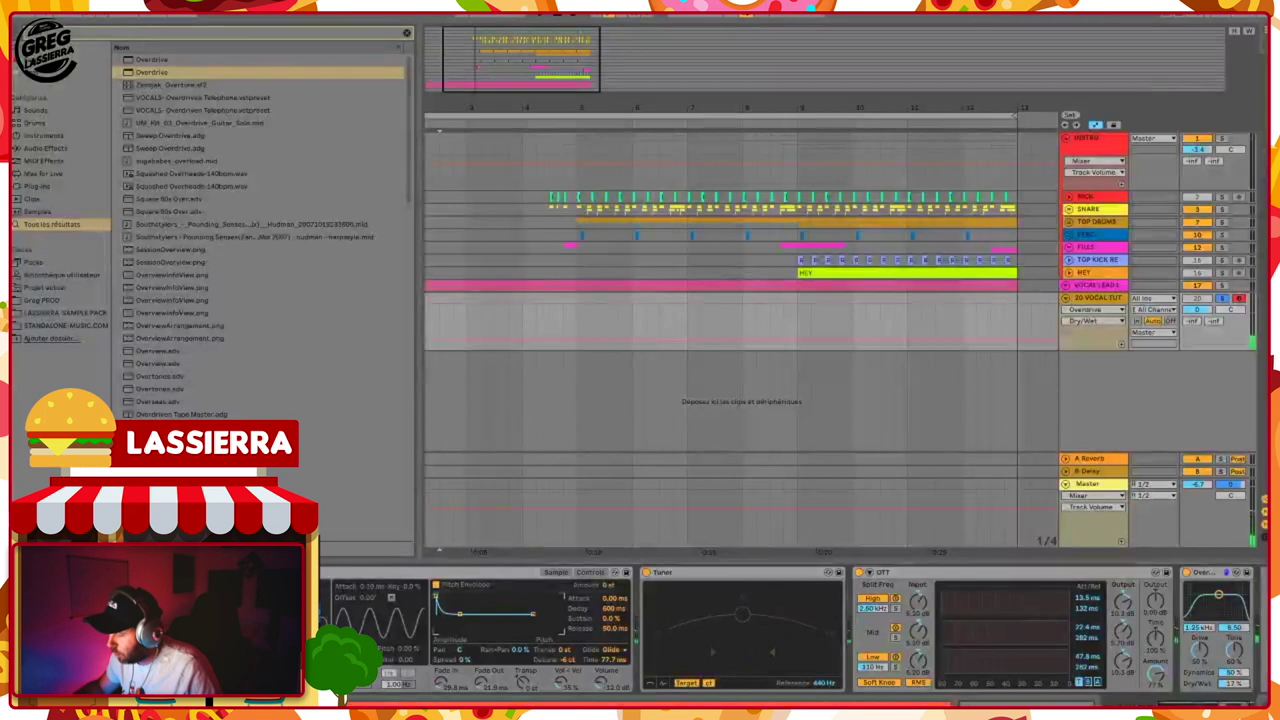
pyautogui.moveTo(1199, 650); pyautogui.dragTo(1199, 660)
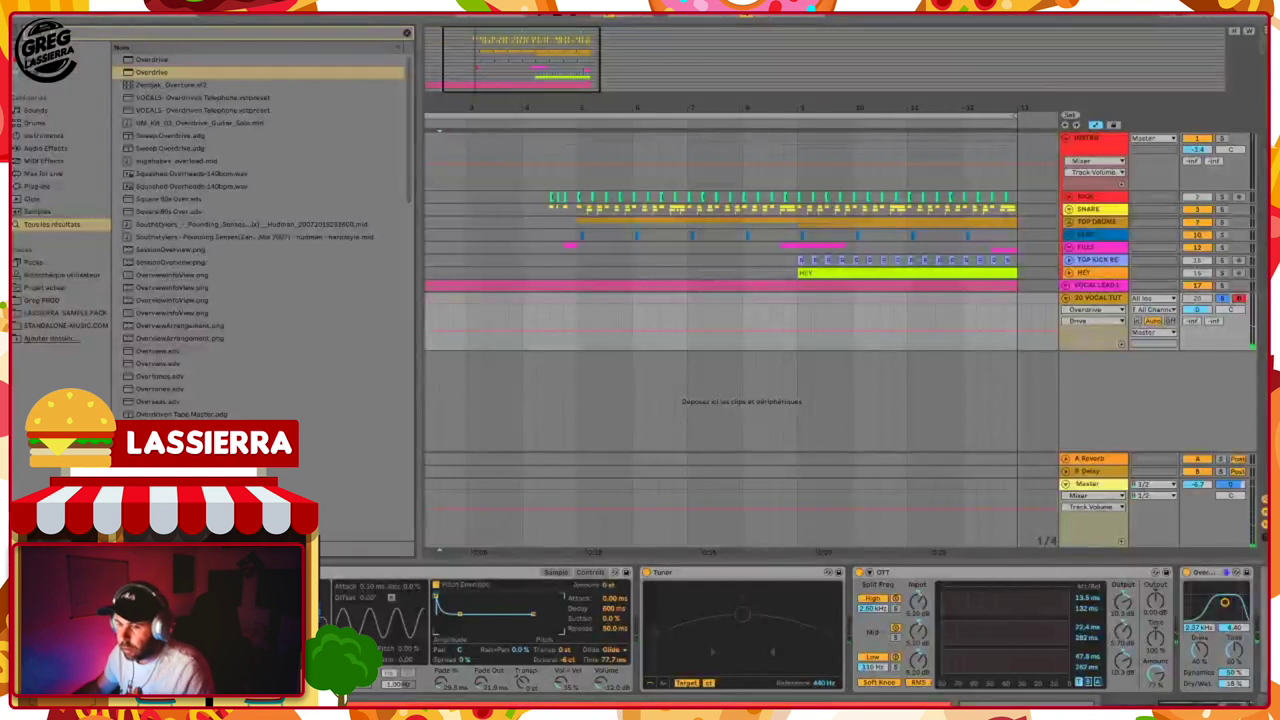
# Search the library for "eq eight" and add EQ Eight after Overdrive on the vocal track.
pyautogui.hotkey('ctrl', 'f')
pyautogui.write('eq eight')
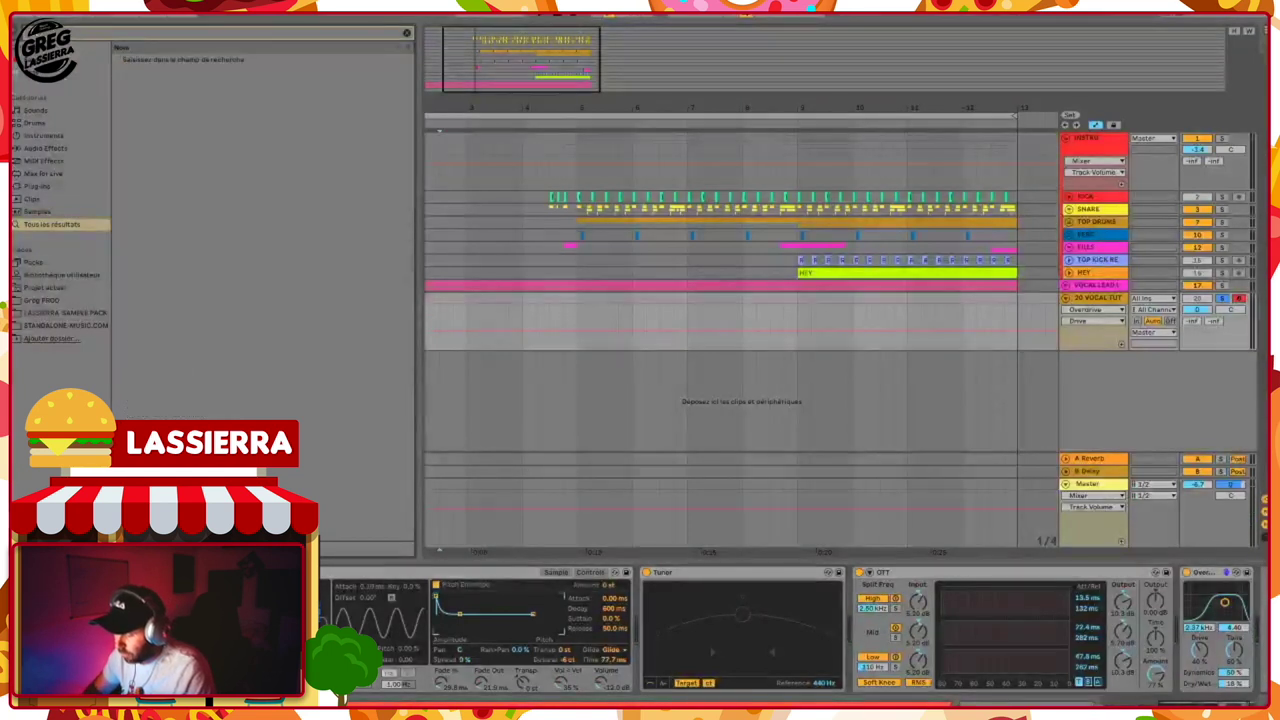
pyautogui.click(148, 73)
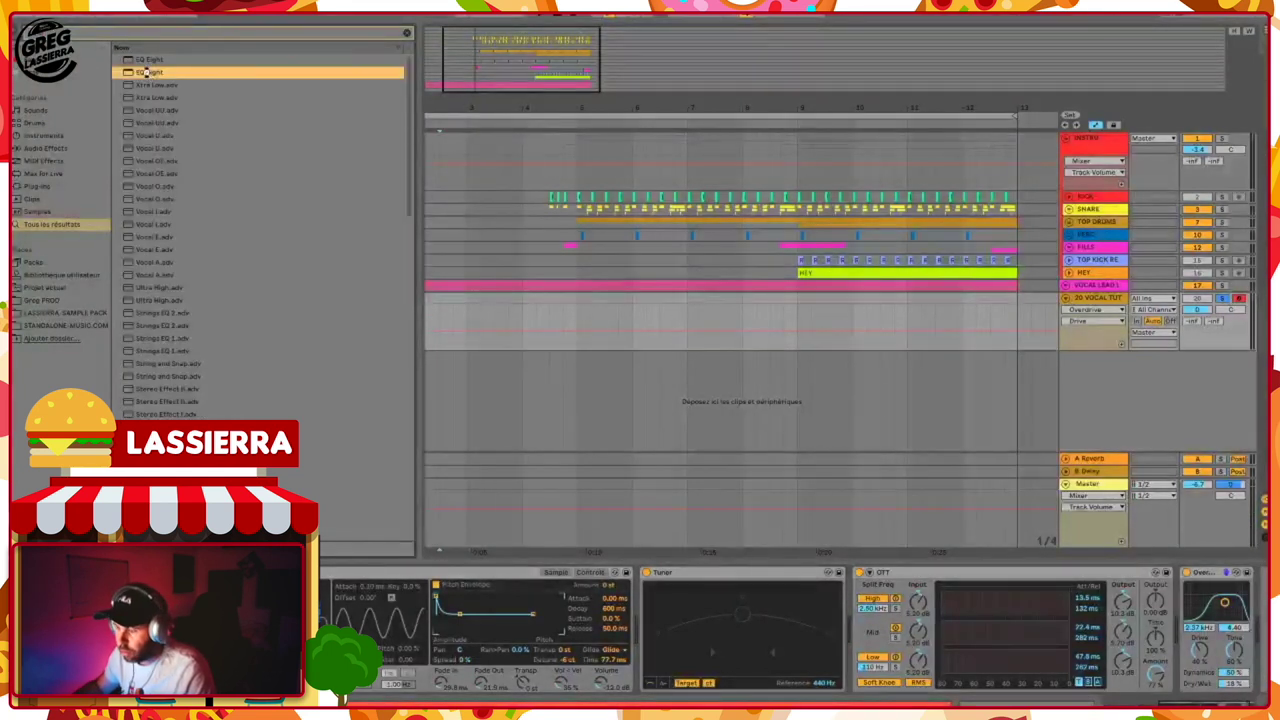
pyautogui.press('Return')
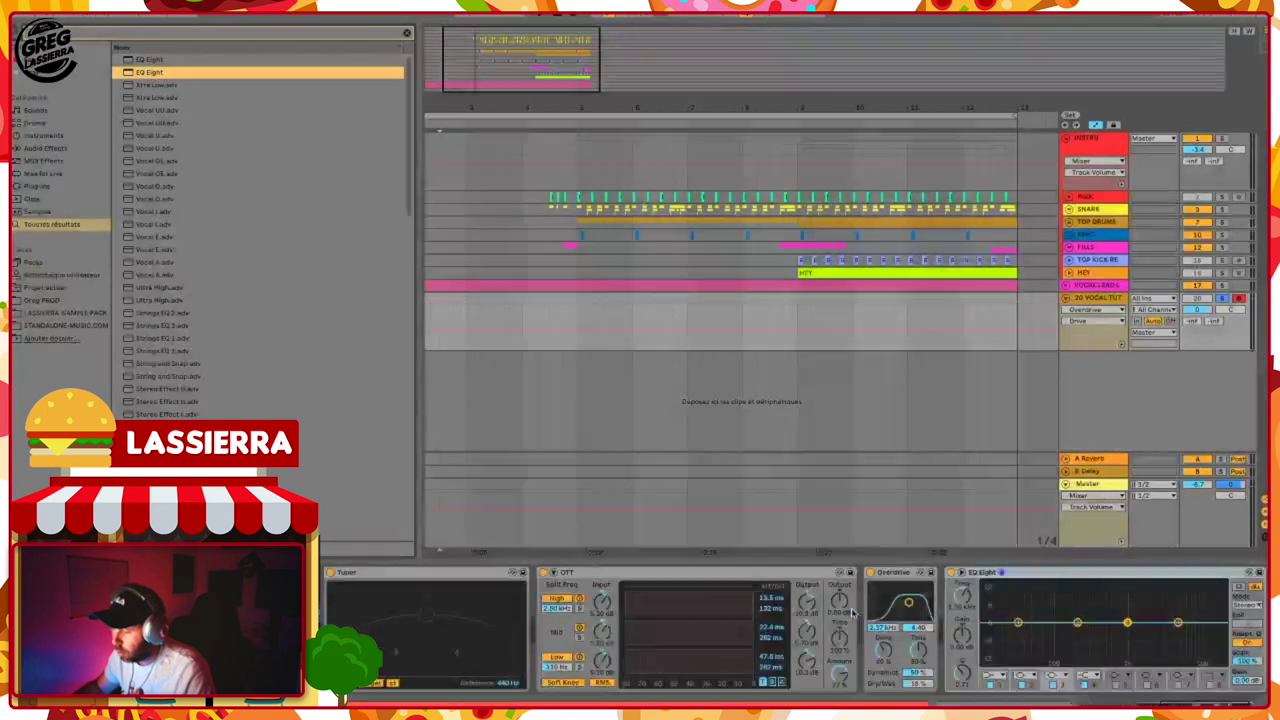
# Turn EQ Eight's first band into a steep low cut and raise its cutoff to about 198 Hz while auditioning the vocal.
pyautogui.click(995, 678)
pyautogui.click(997, 600)
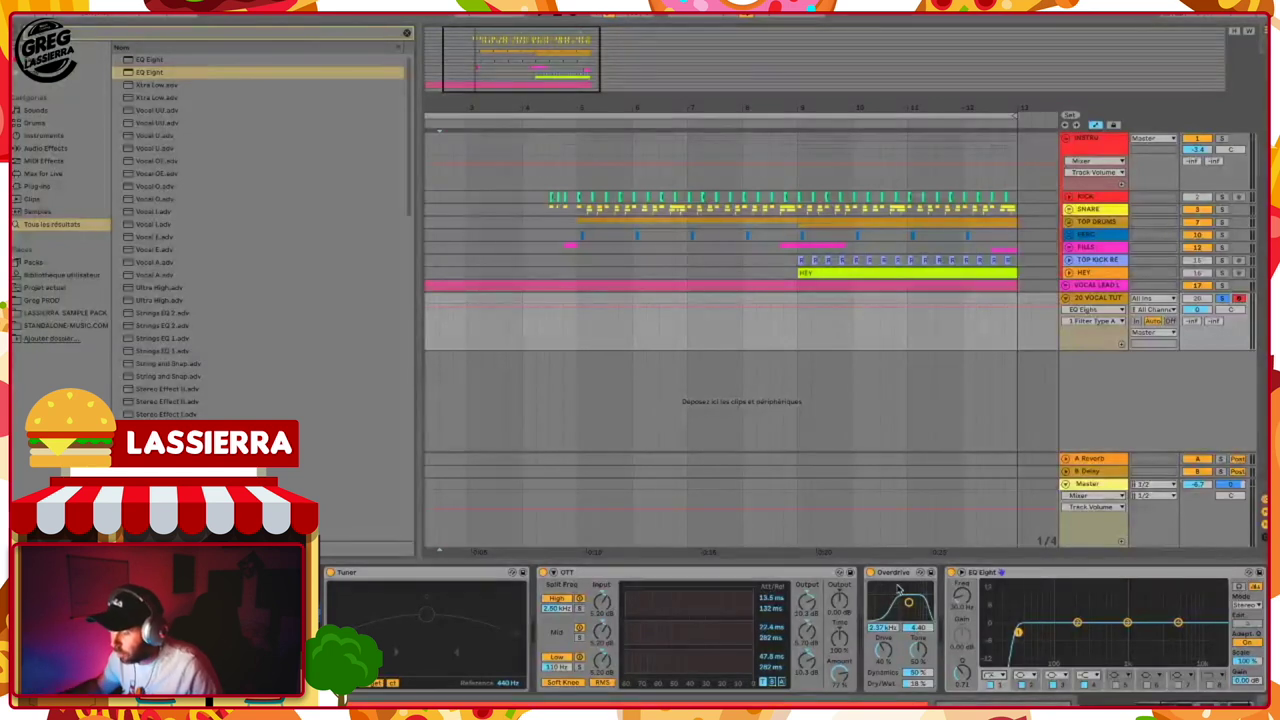
pyautogui.press('space')
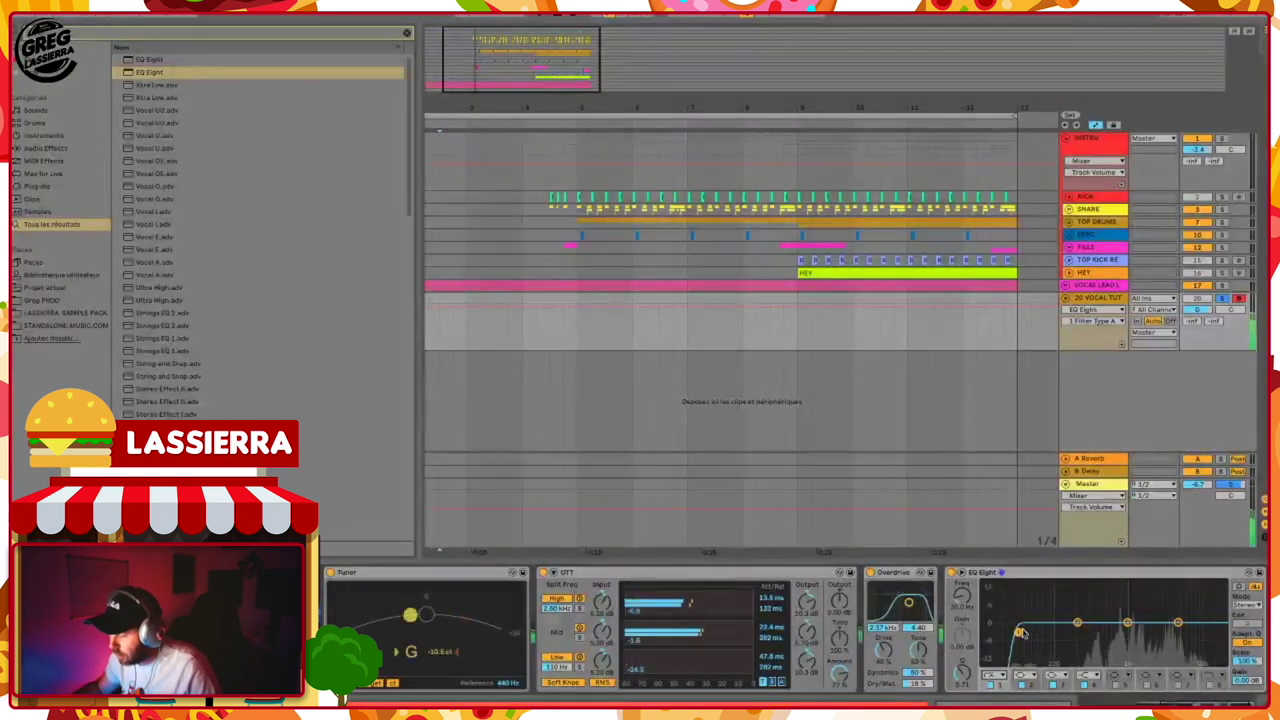
pyautogui.moveTo(1033, 632); pyautogui.dragTo(1077, 622)
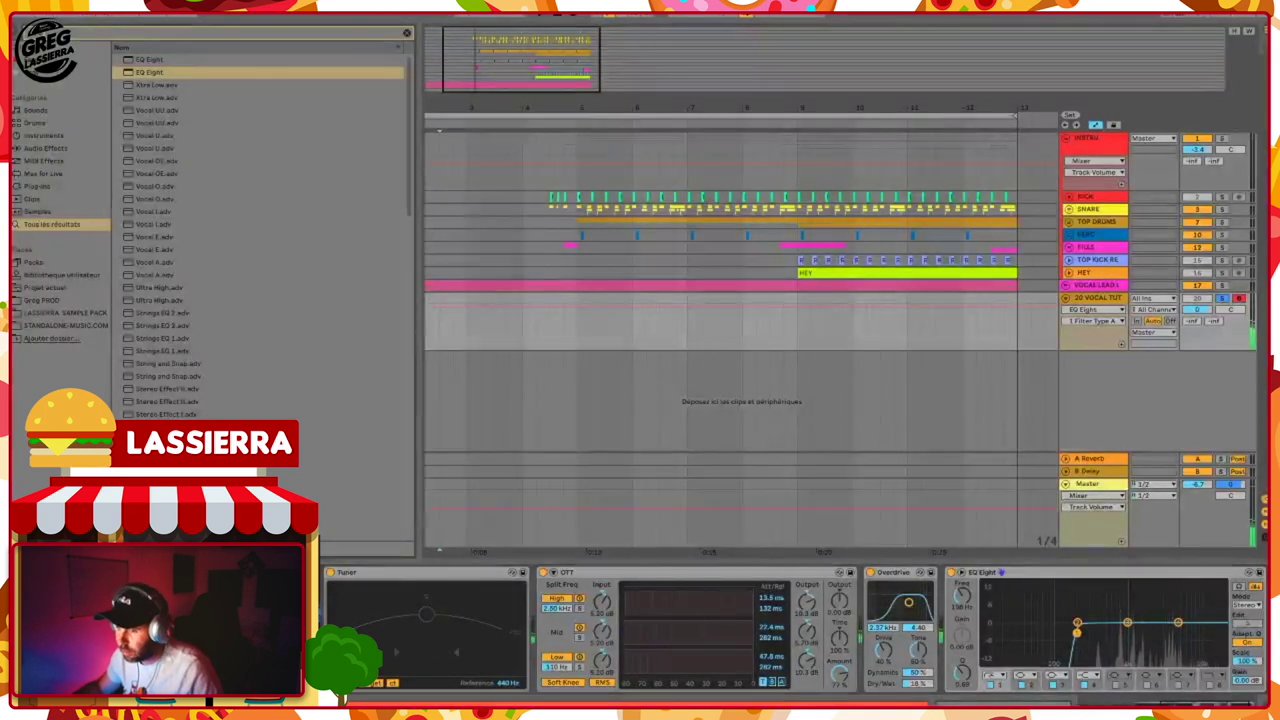
# Search the library for "delay" and add the Delay effect after EQ Eight.
pyautogui.press('super+f')
pyautogui.write('delay')
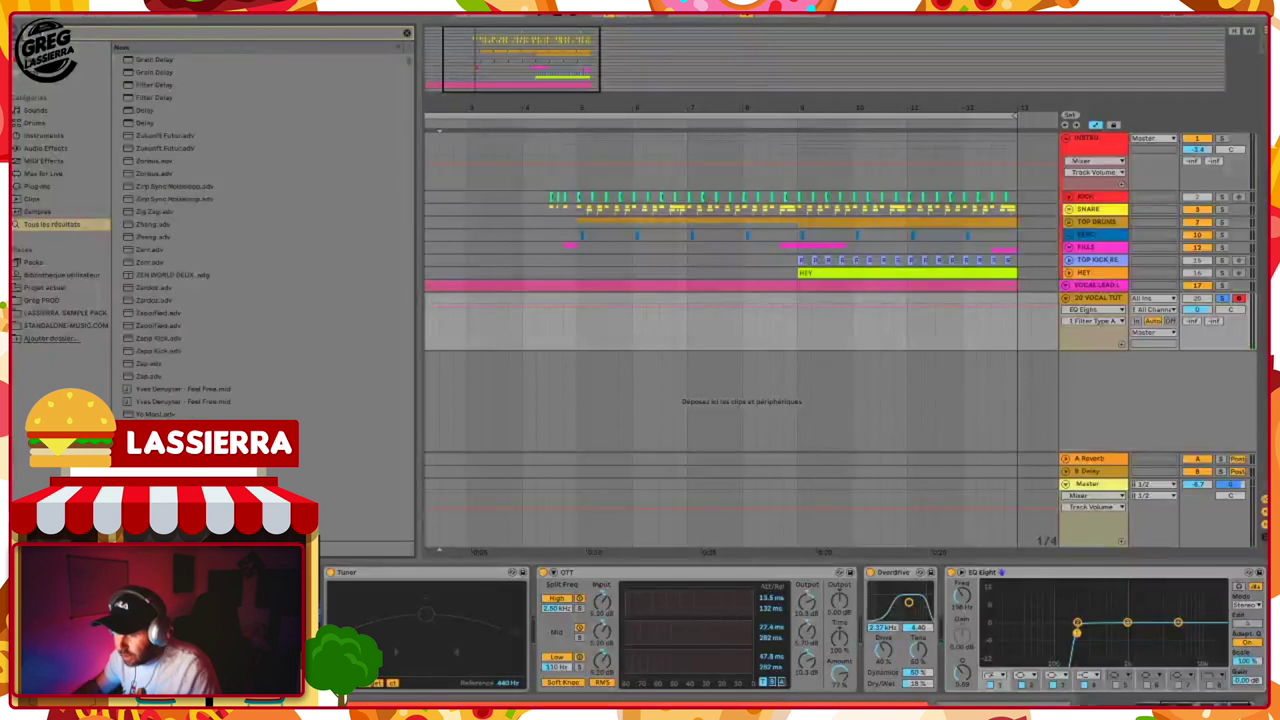
pyautogui.moveTo(148, 112); pyautogui.dragTo(1240, 625)
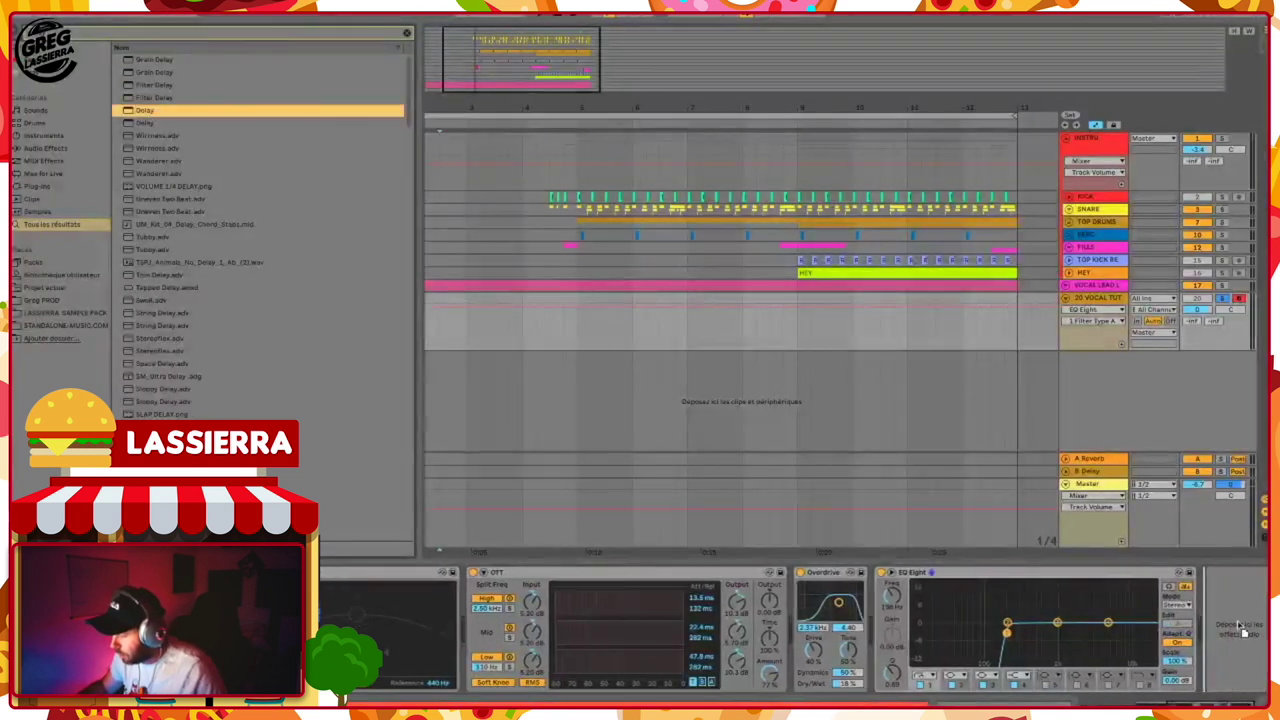
pyautogui.press('space')
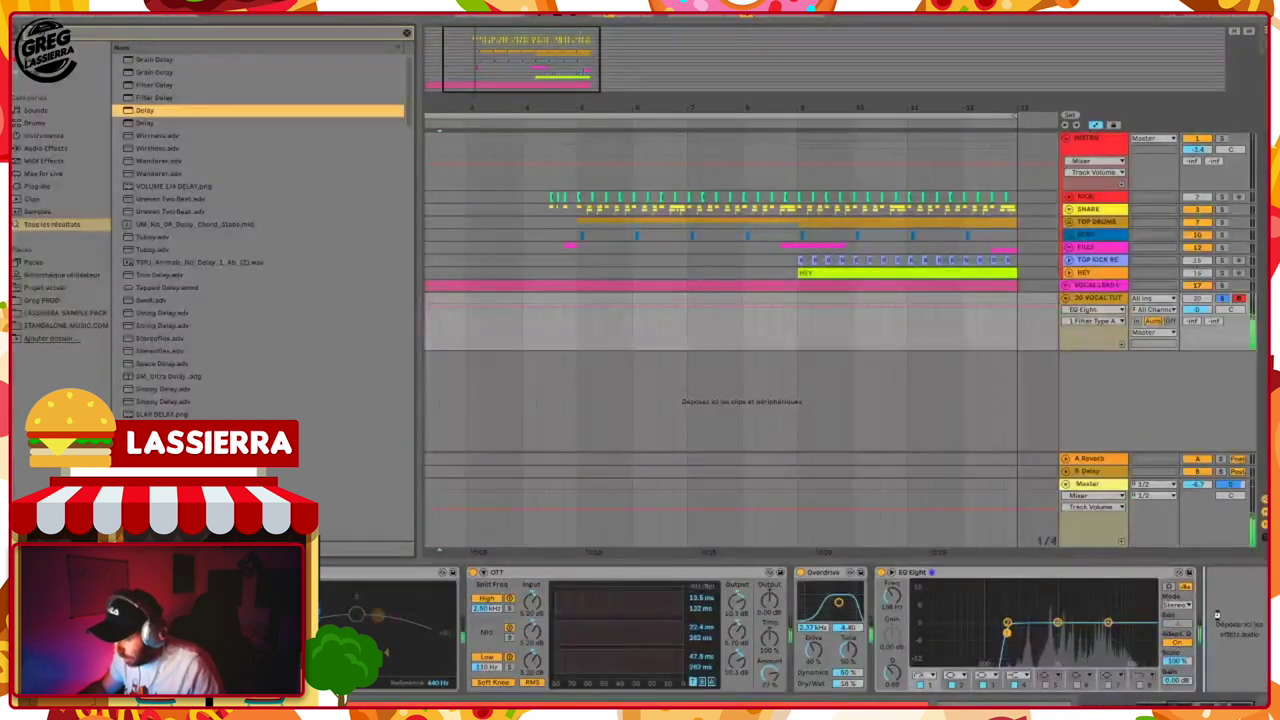
pyautogui.moveTo(1217, 615); pyautogui.dragTo(1217, 615)
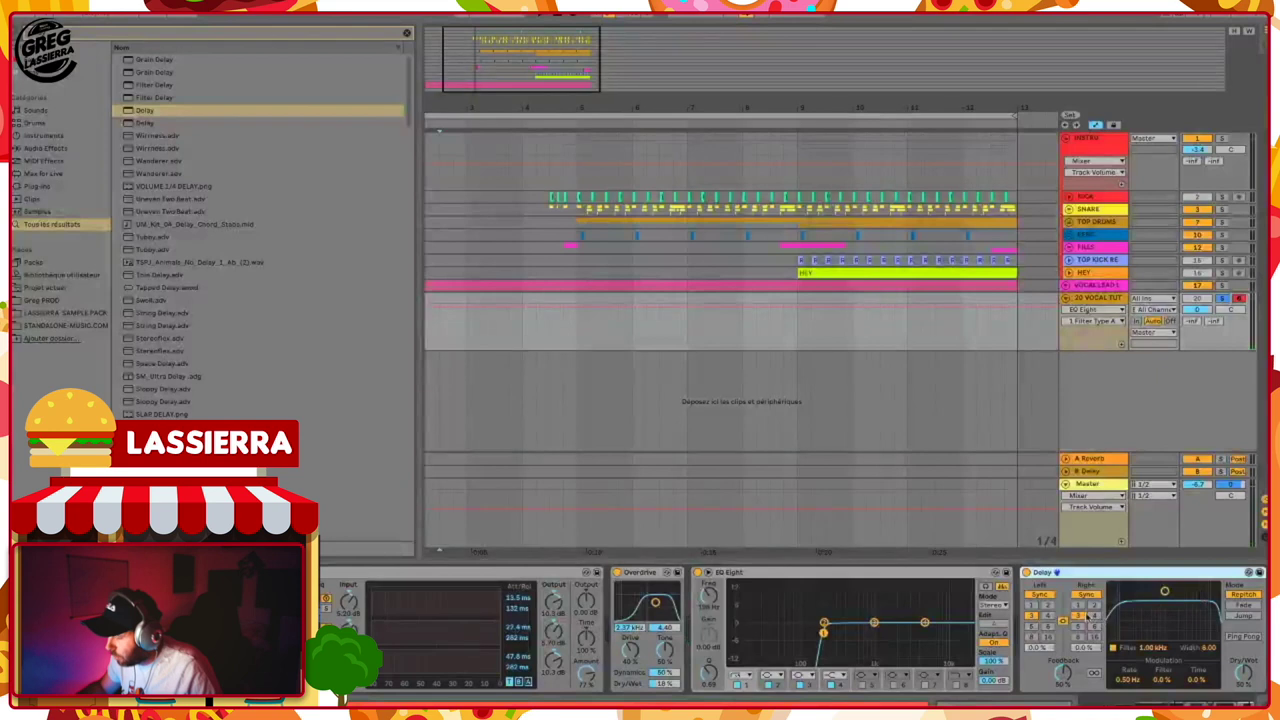
# Set Delay's right-channel time to 1 sixteenth, its mode to Fade, and its filter to 3.11 kHz with a width of 3.97.
pyautogui.click(1077, 606)
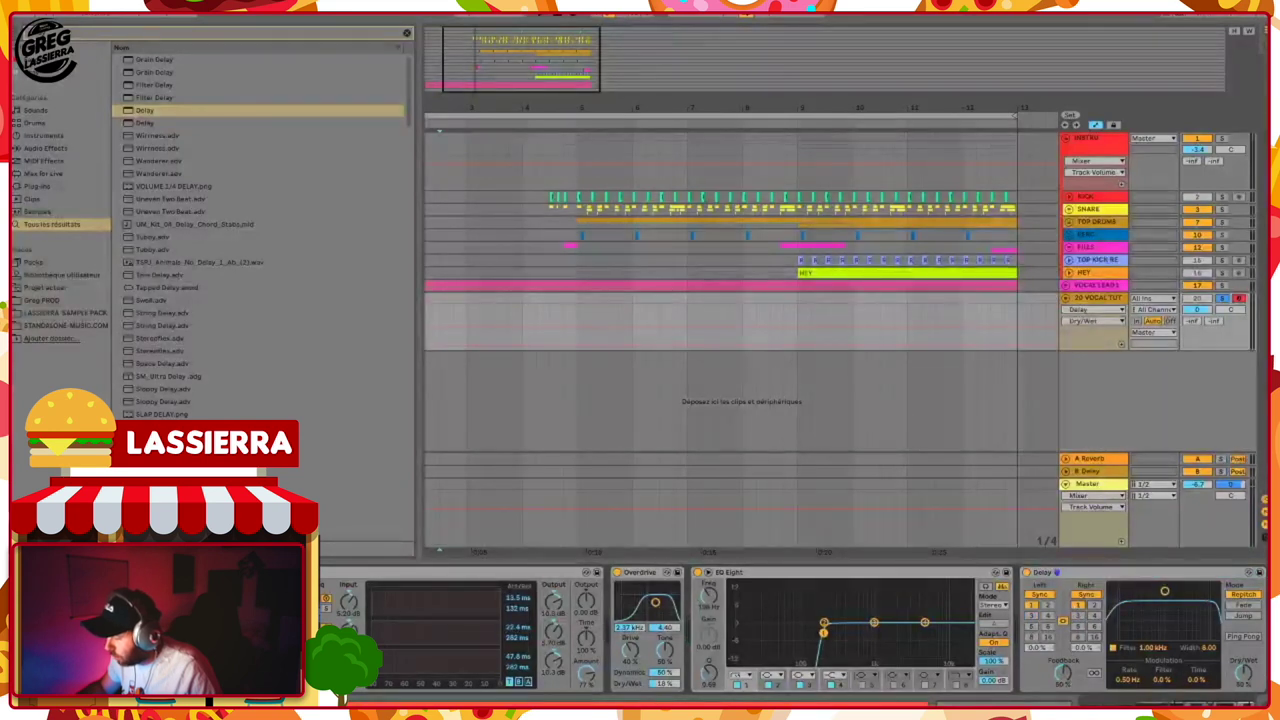
pyautogui.click(1243, 606)
pyautogui.moveTo(1167, 593); pyautogui.dragTo(1186, 615)
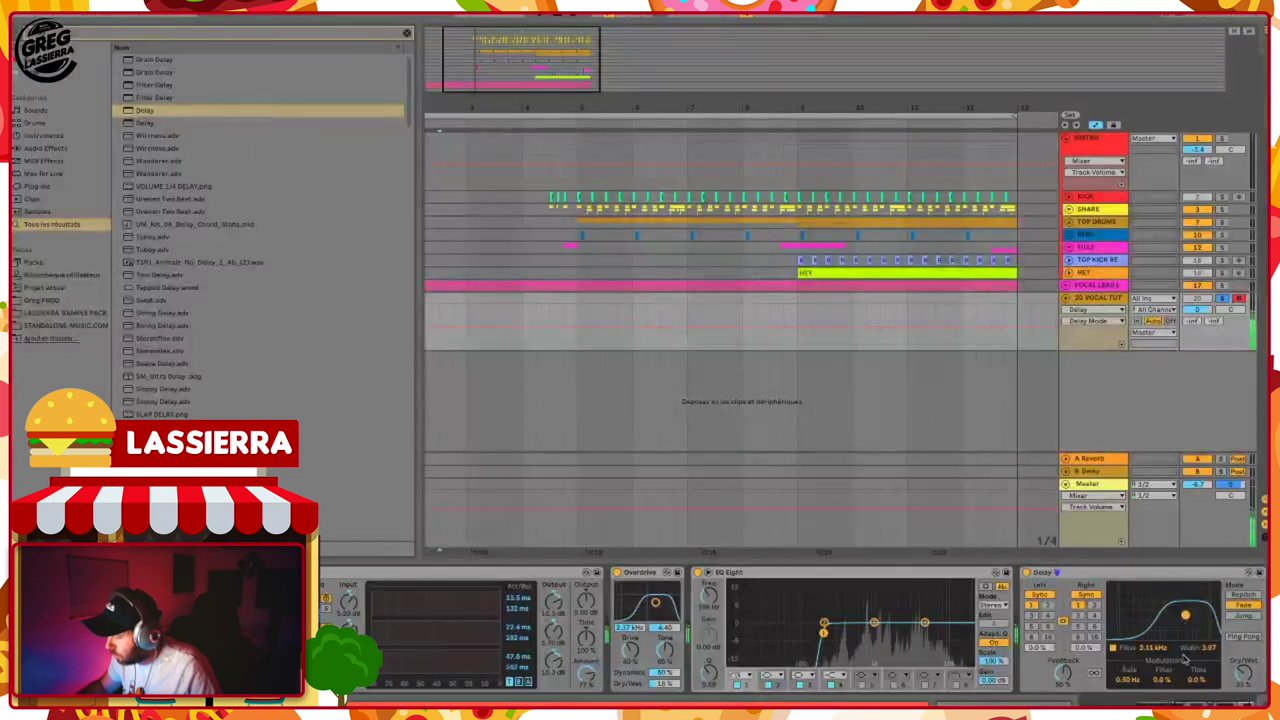
# Set Delay's feedback to 47 % and Dry/Wet to 19 %, comparing the vocal with and without the effect.
pyautogui.moveTo(1243, 675); pyautogui.dragTo(1243, 686)
pyautogui.moveTo(1062, 676); pyautogui.dragTo(1062, 665)
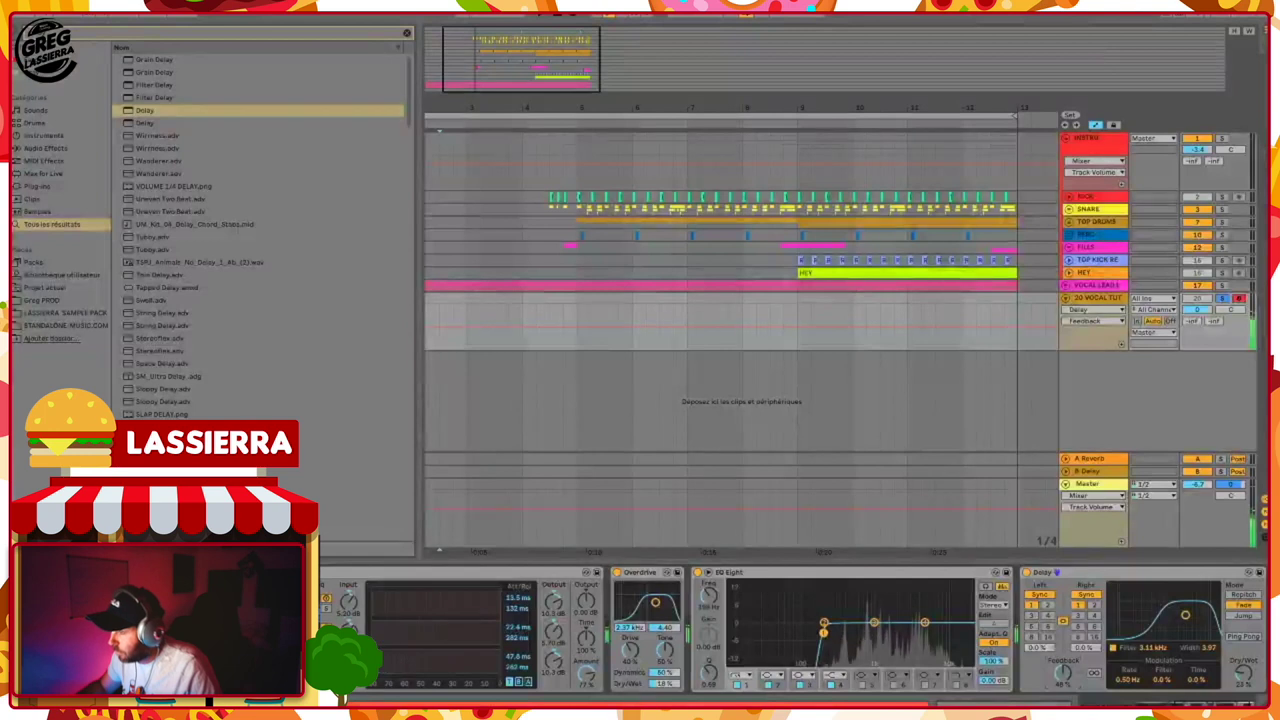
pyautogui.click(1243, 675)
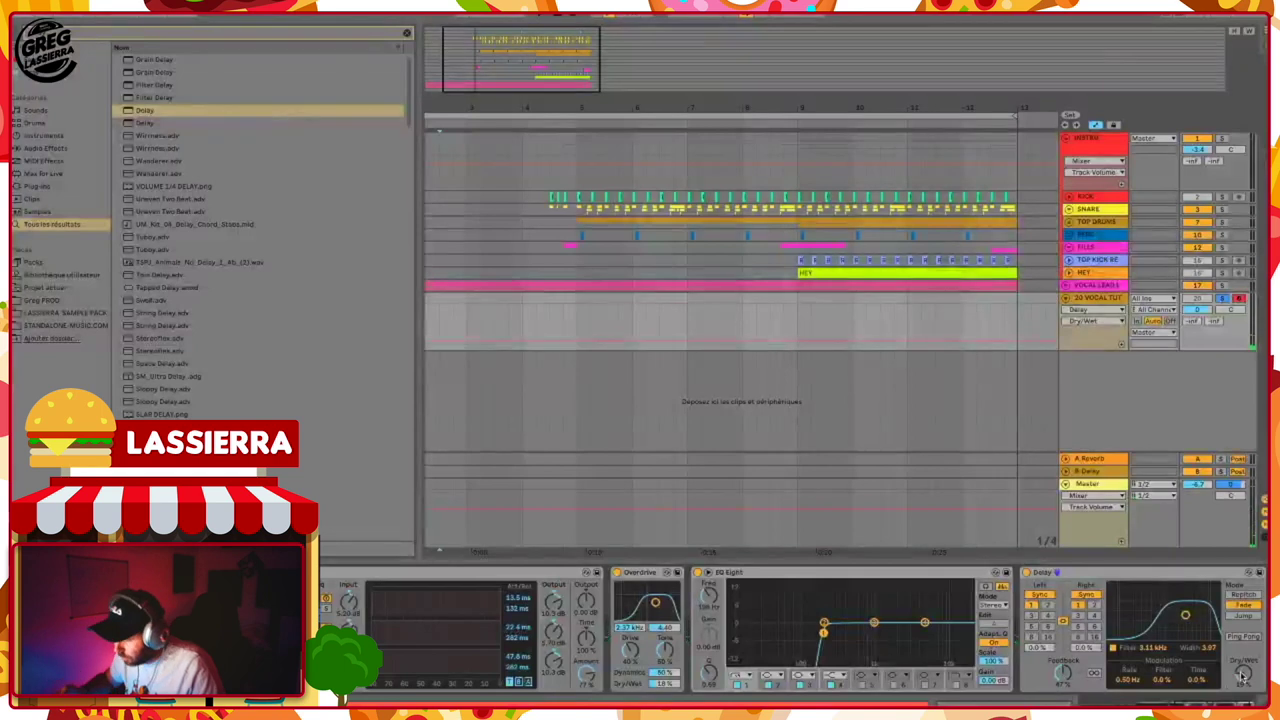
pyautogui.click(1027, 573)
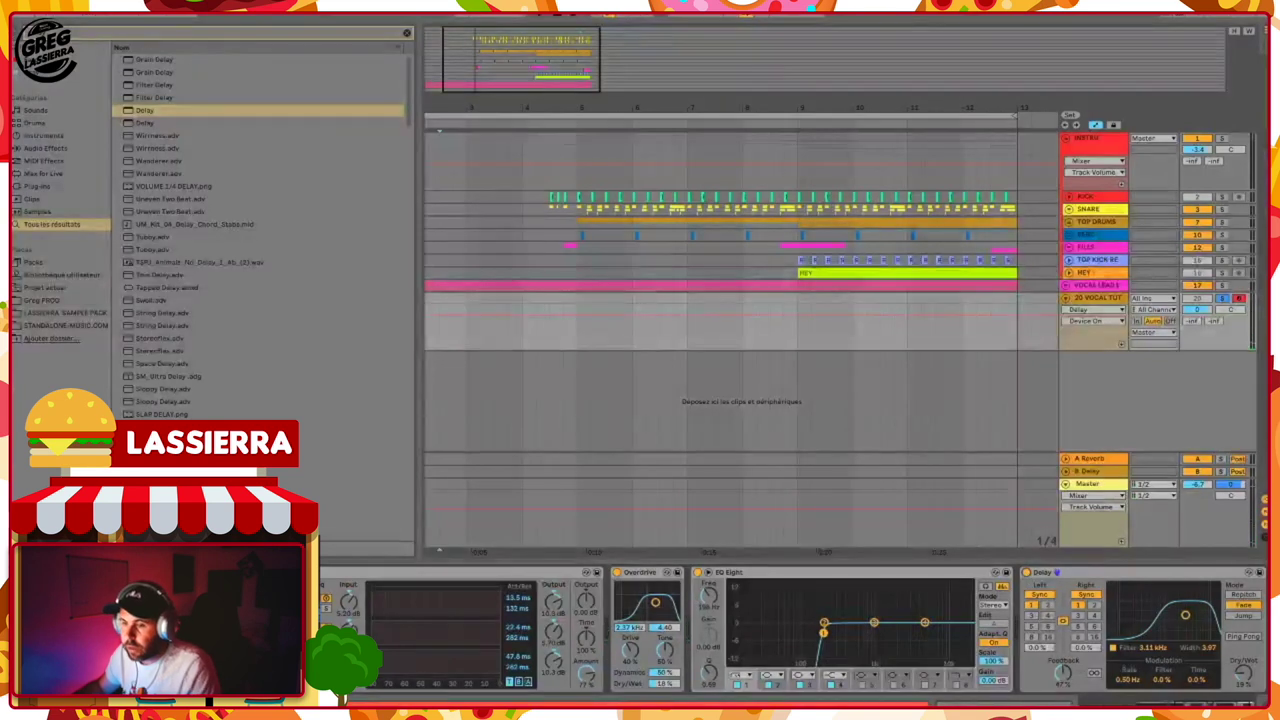
# Search the library for "reverb" and add the Reverb effect after Delay on the vocal track.
pyautogui.press('super+f')
pyautogui.write('reverb')
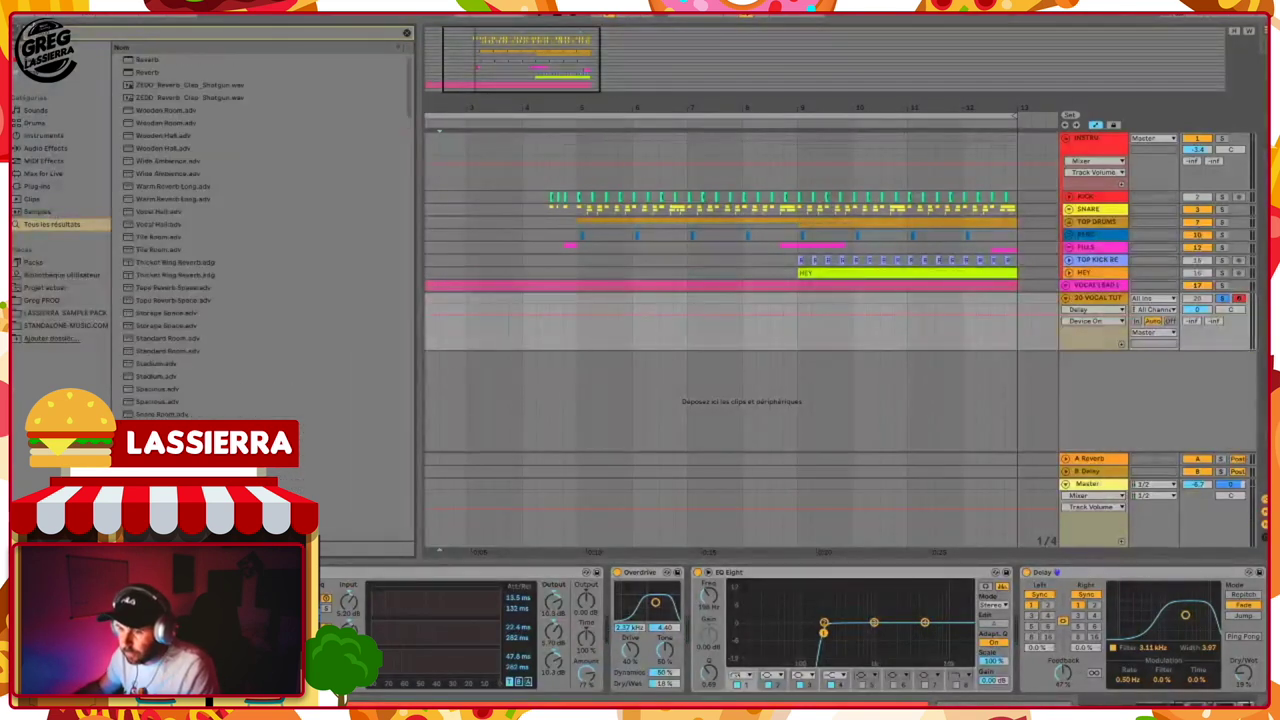
pyautogui.click(149, 73)
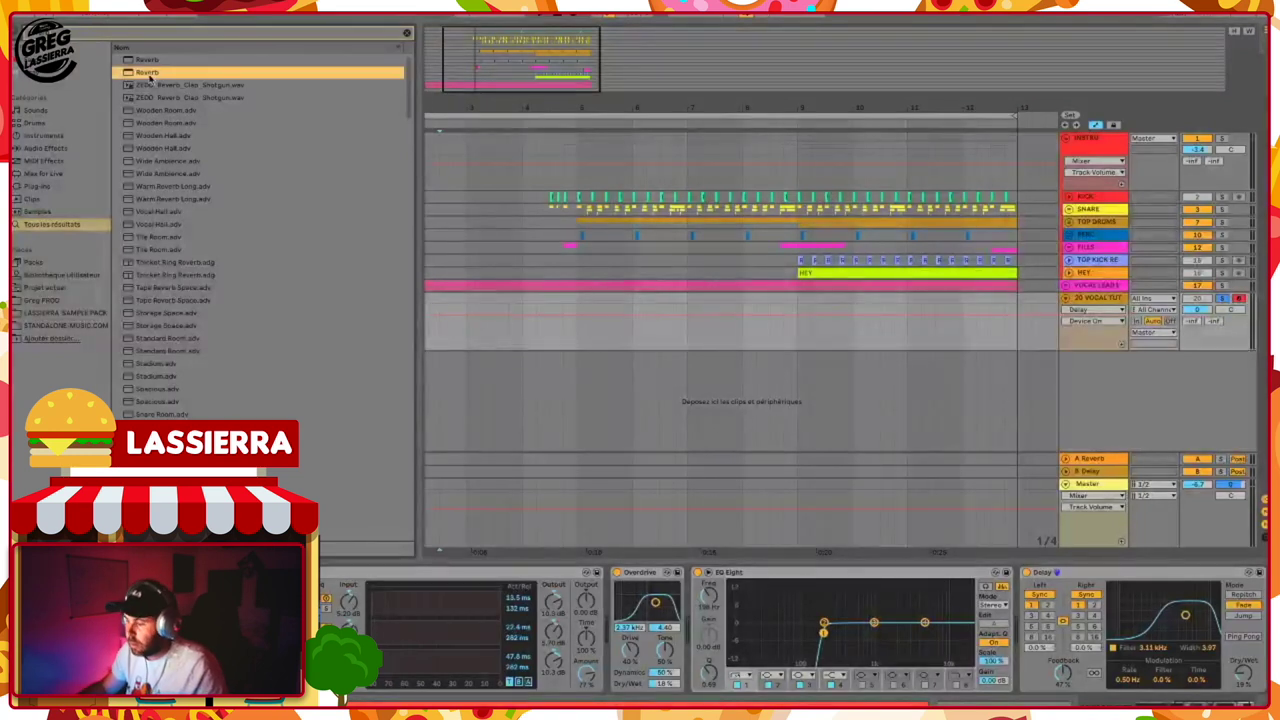
pyautogui.moveTo(149, 73); pyautogui.dragTo(720, 298)
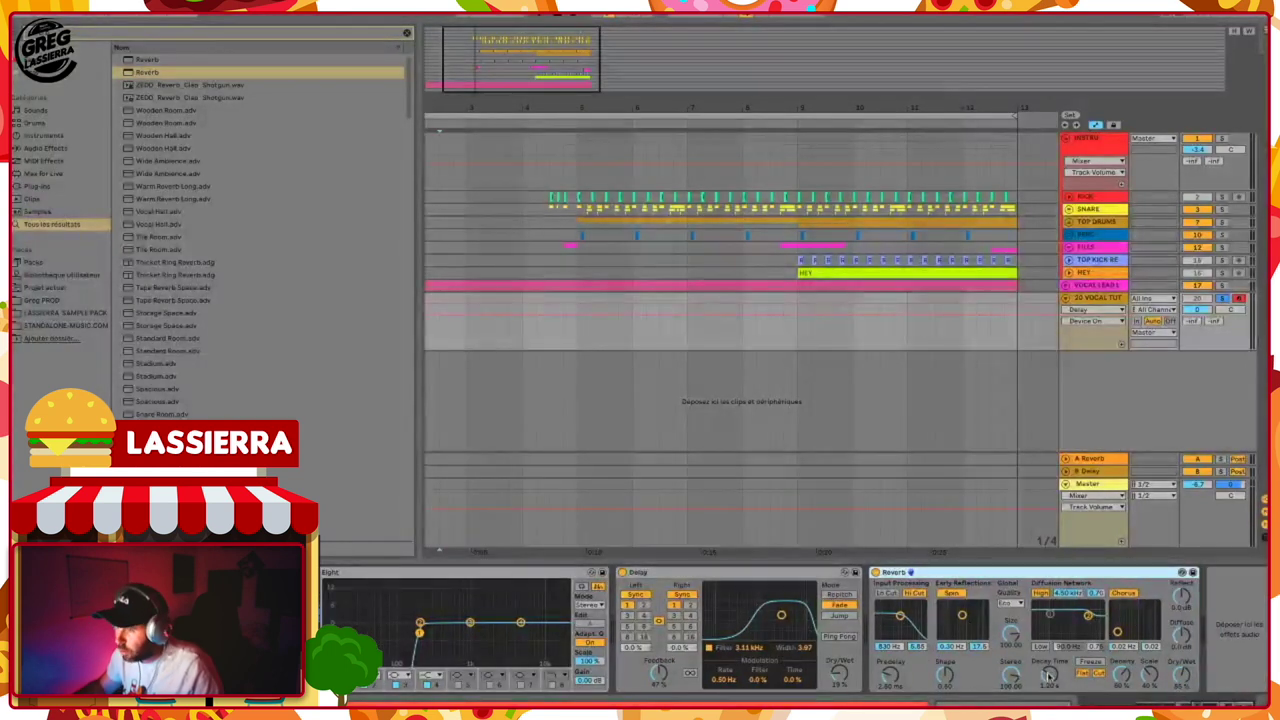
# Adjust Reverb's decay time to about 2.3 s, its predelay, its input filter to about 16.5 kHz, and its Dry/Wet to about 30 %.
pyautogui.click(1048, 675)
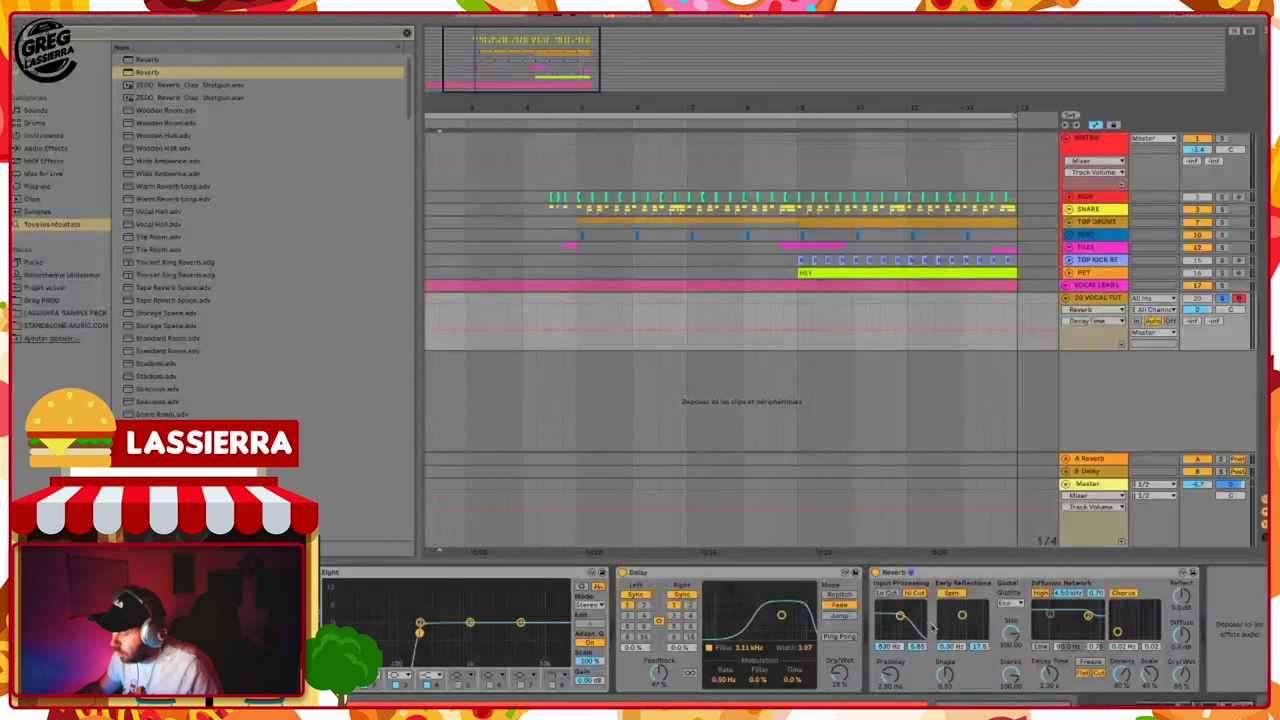
pyautogui.moveTo(900, 616); pyautogui.dragTo(922, 616)
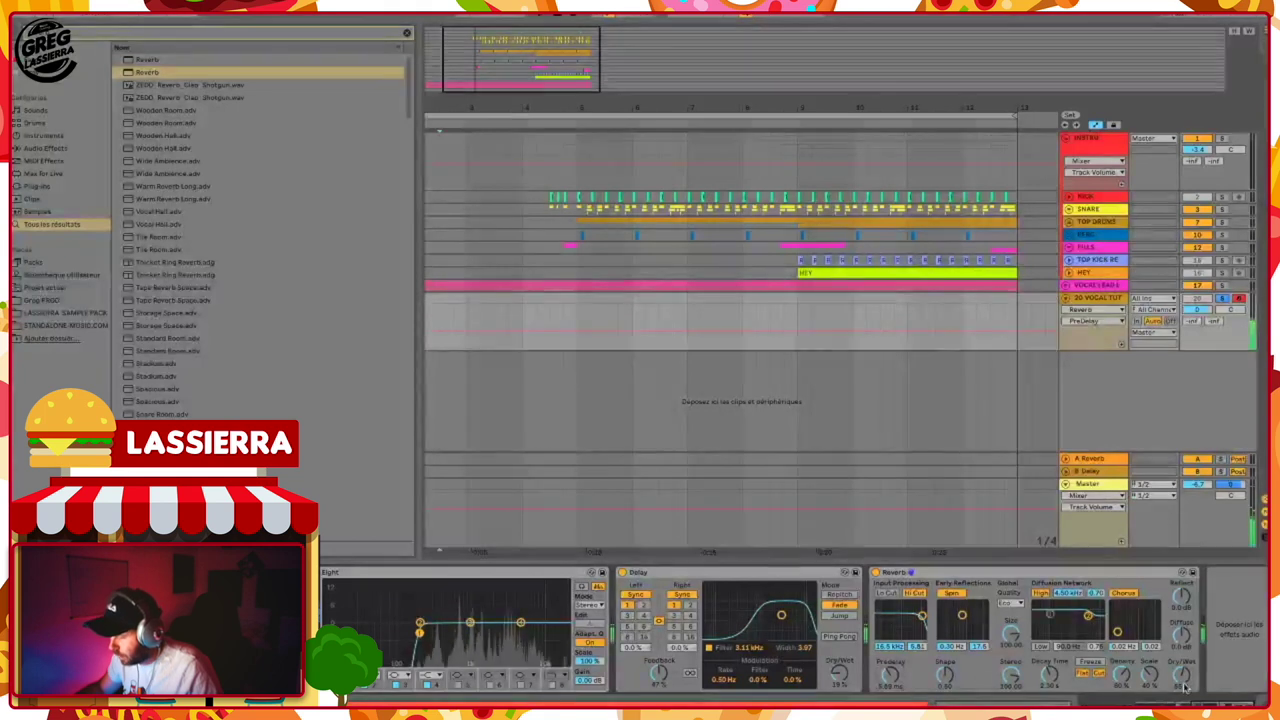
pyautogui.moveTo(1182, 680); pyautogui.dragTo(1182, 704)
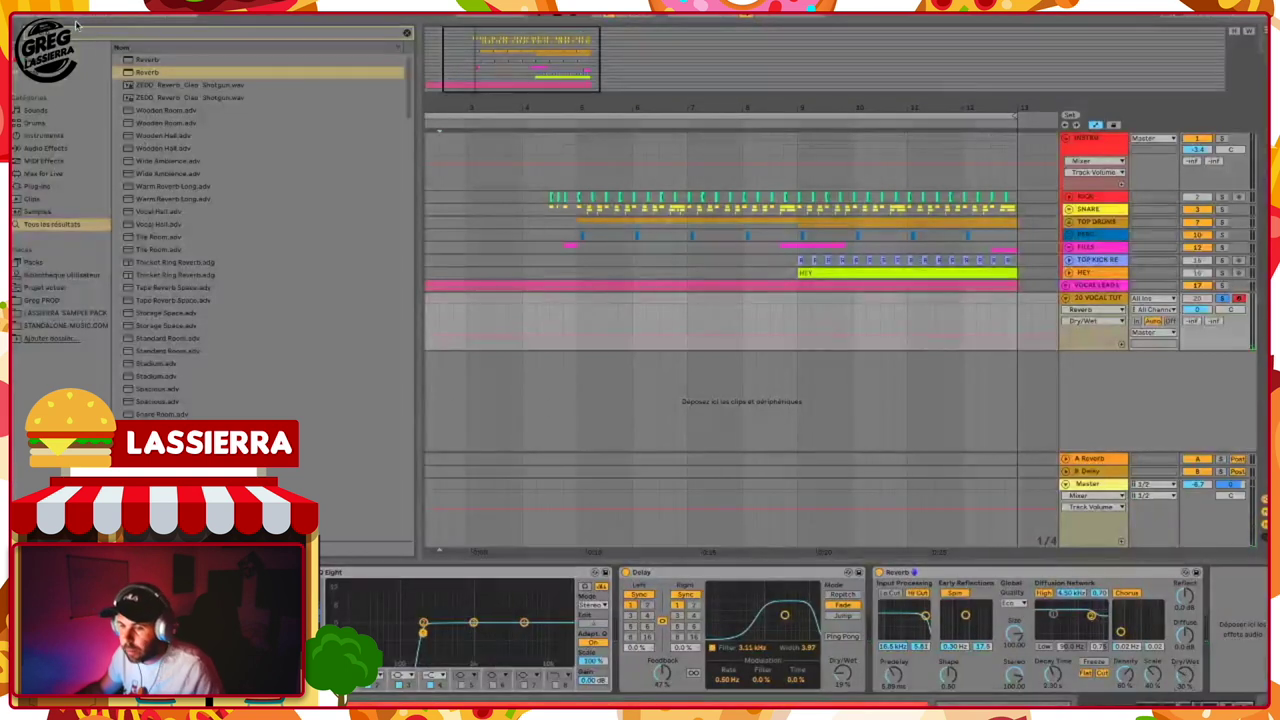
# Search the library for "compr" and add Compressor after Reverb on the vocal track.
pyautogui.press('super+f')
pyautogui.write('compr')
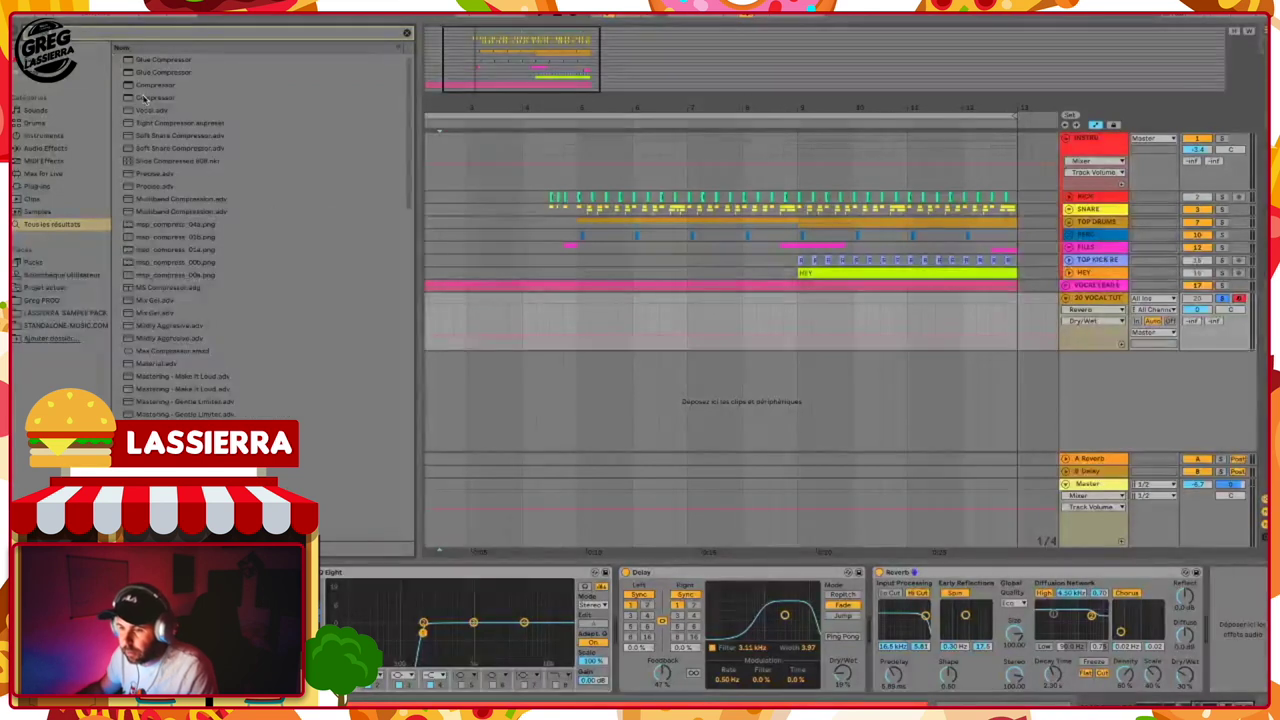
pyautogui.click(145, 97)
pyautogui.moveTo(874, 453); pyautogui.dragTo(1095, 548)
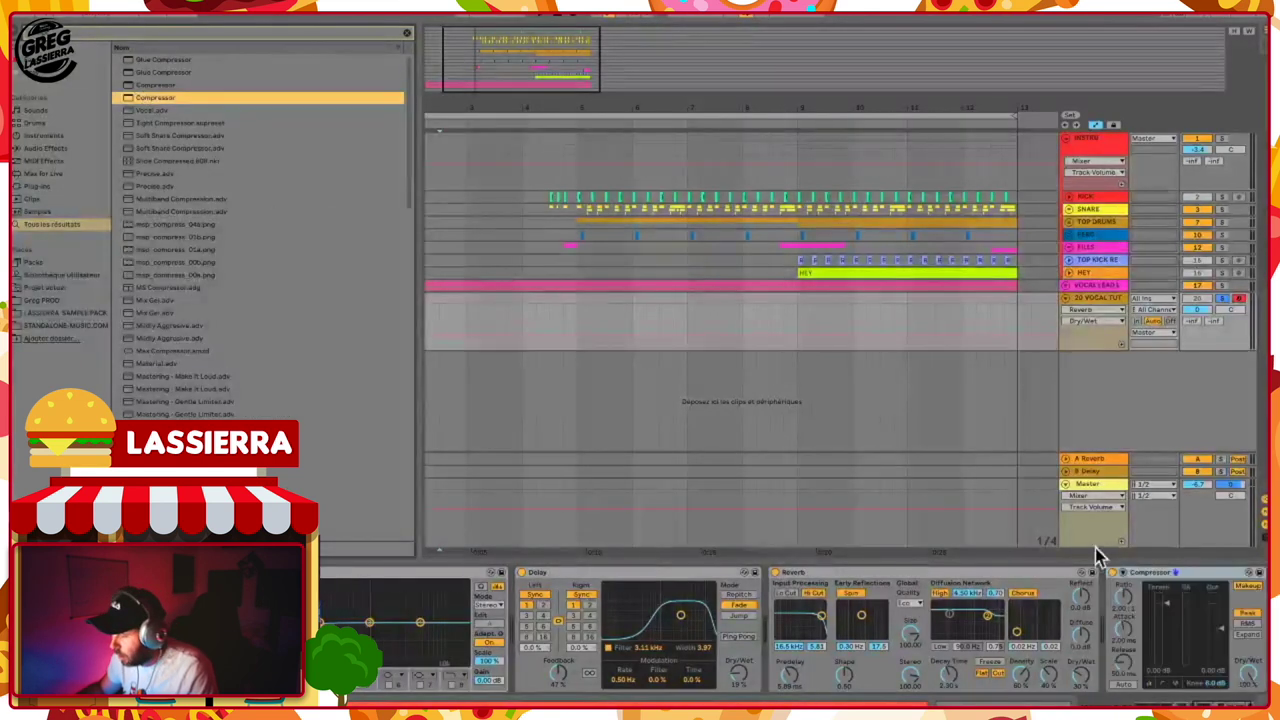
# Enable Compressor's sidechain with the KICK track as its source, and deactivate the device.
pyautogui.click(1120, 574)
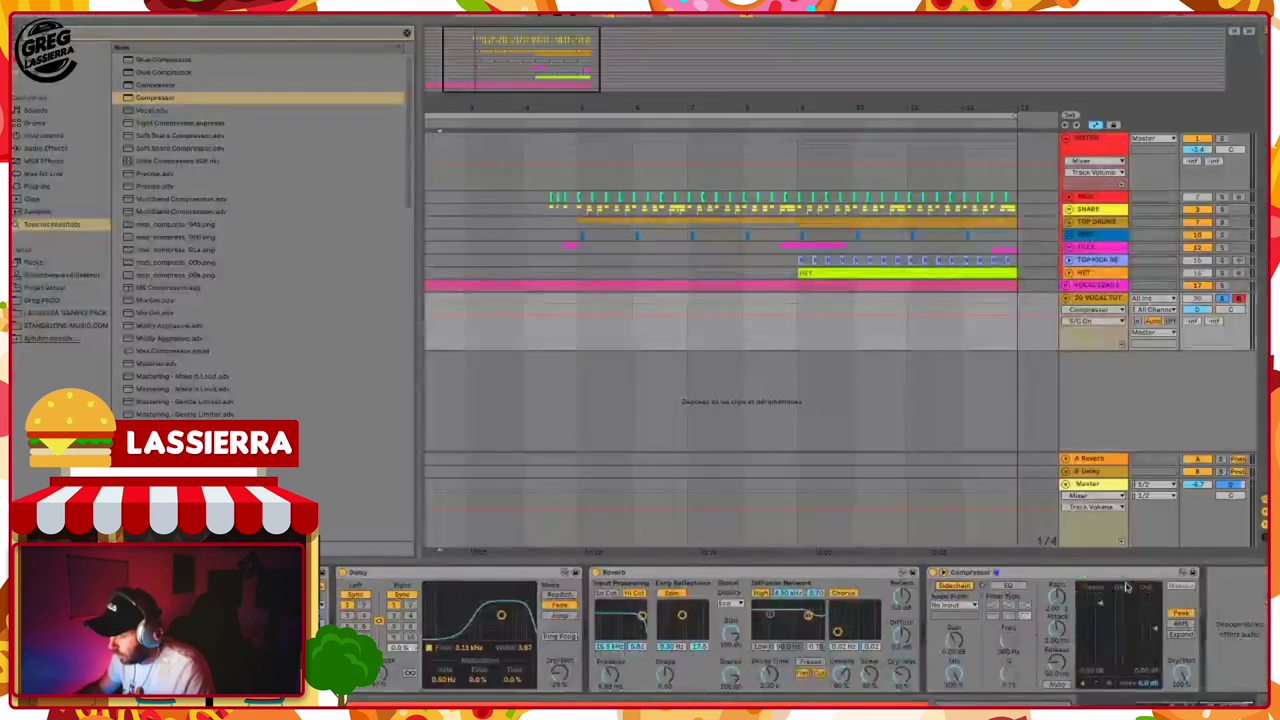
pyautogui.click(945, 606)
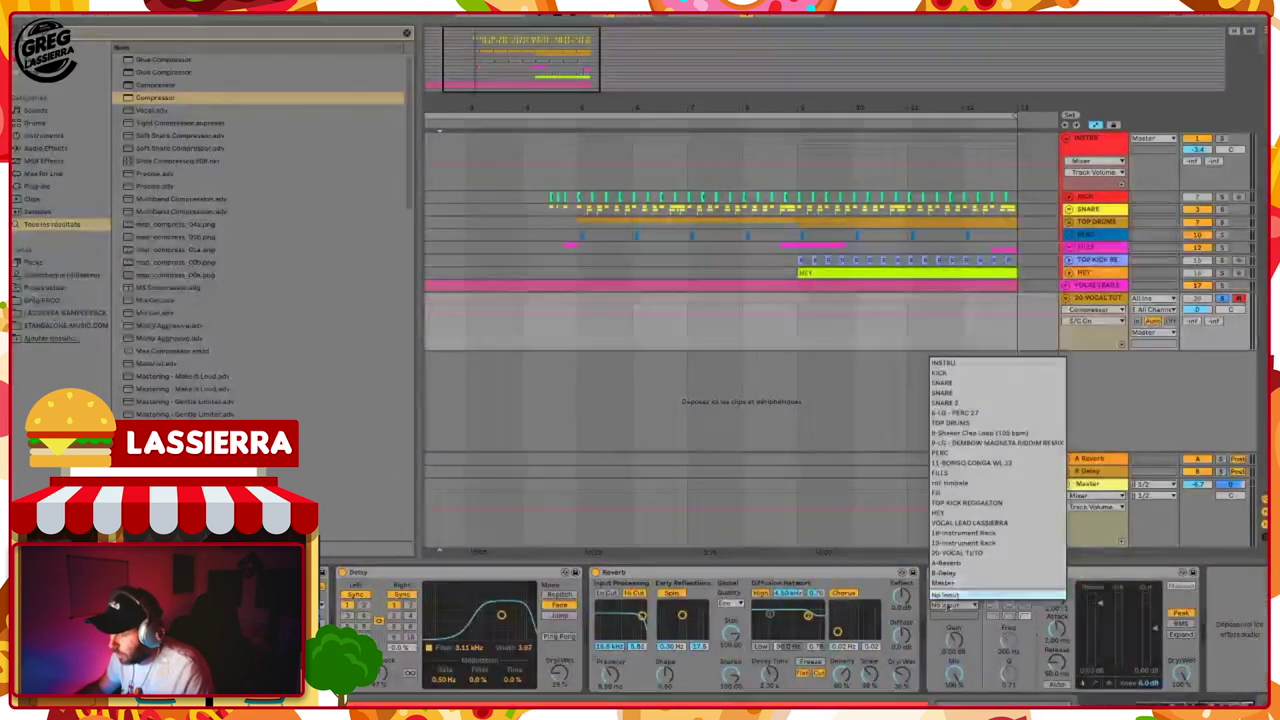
pyautogui.click(960, 372)
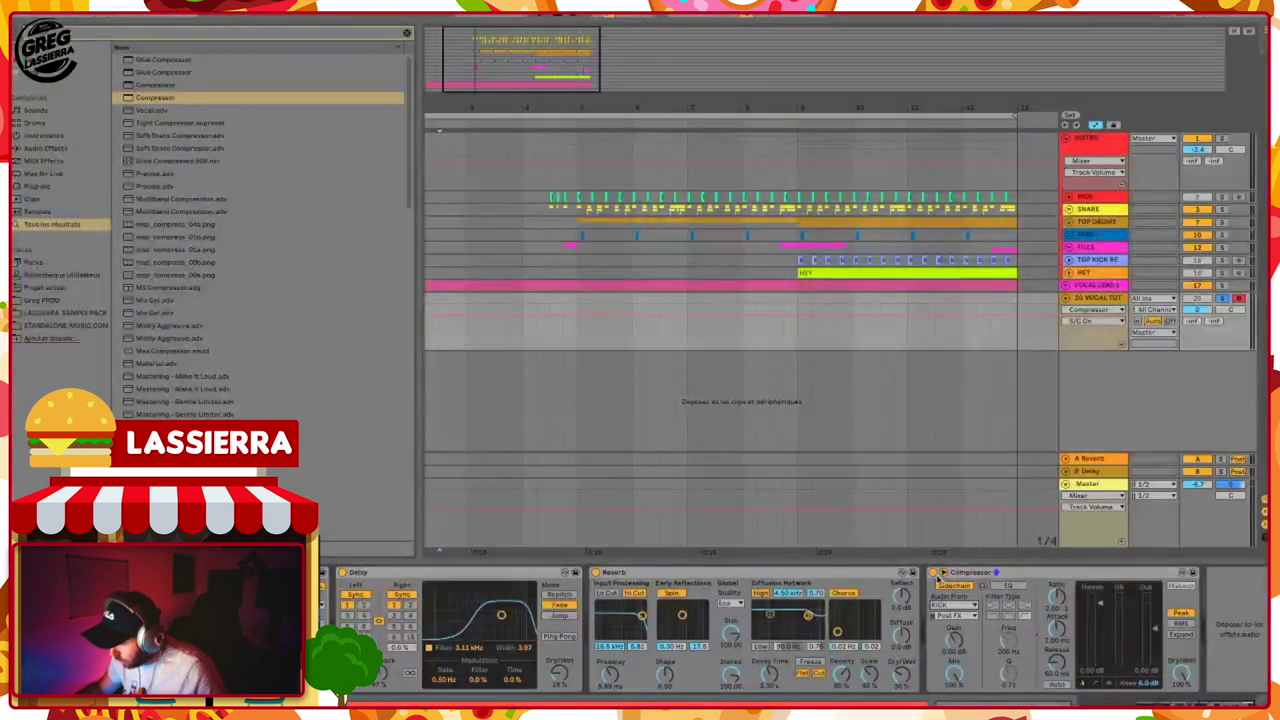
pyautogui.click(935, 577)
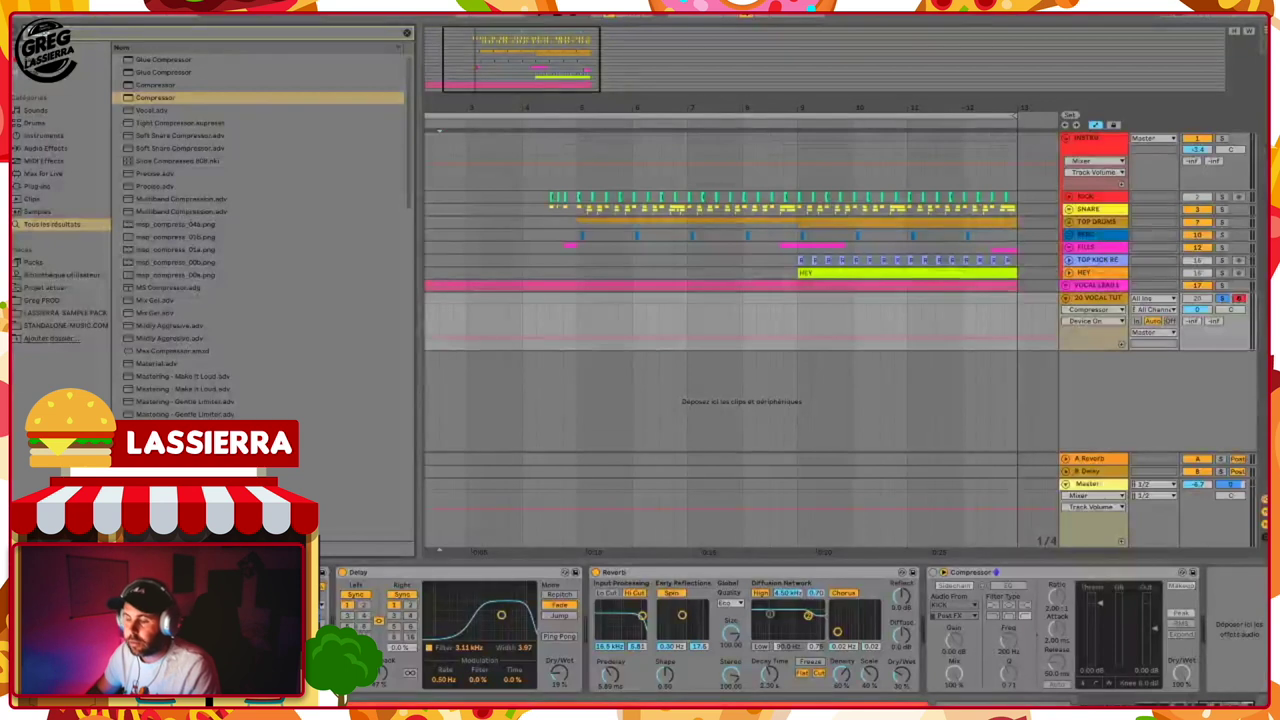
# Search the library for "dimension", add the Dimension Expander plug-in after Compressor, and adjust its Dry/Wet amount.
pyautogui.write('dimension')
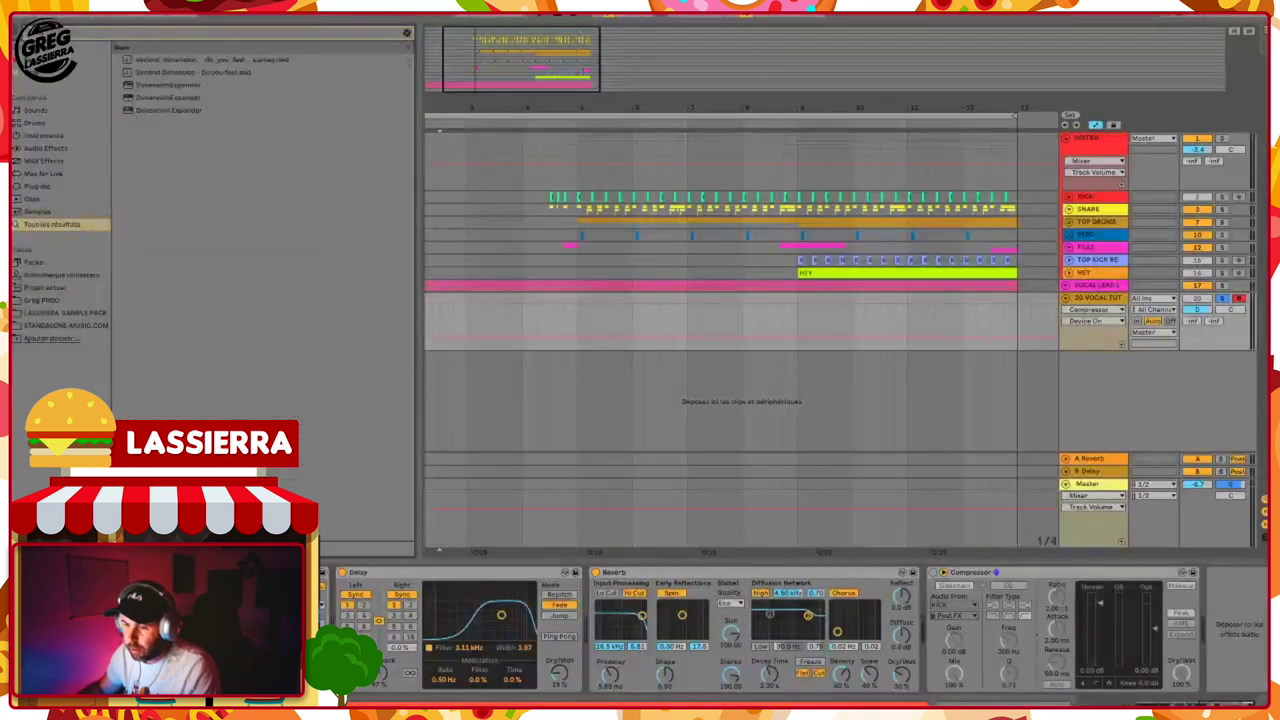
pyautogui.click(155, 111)
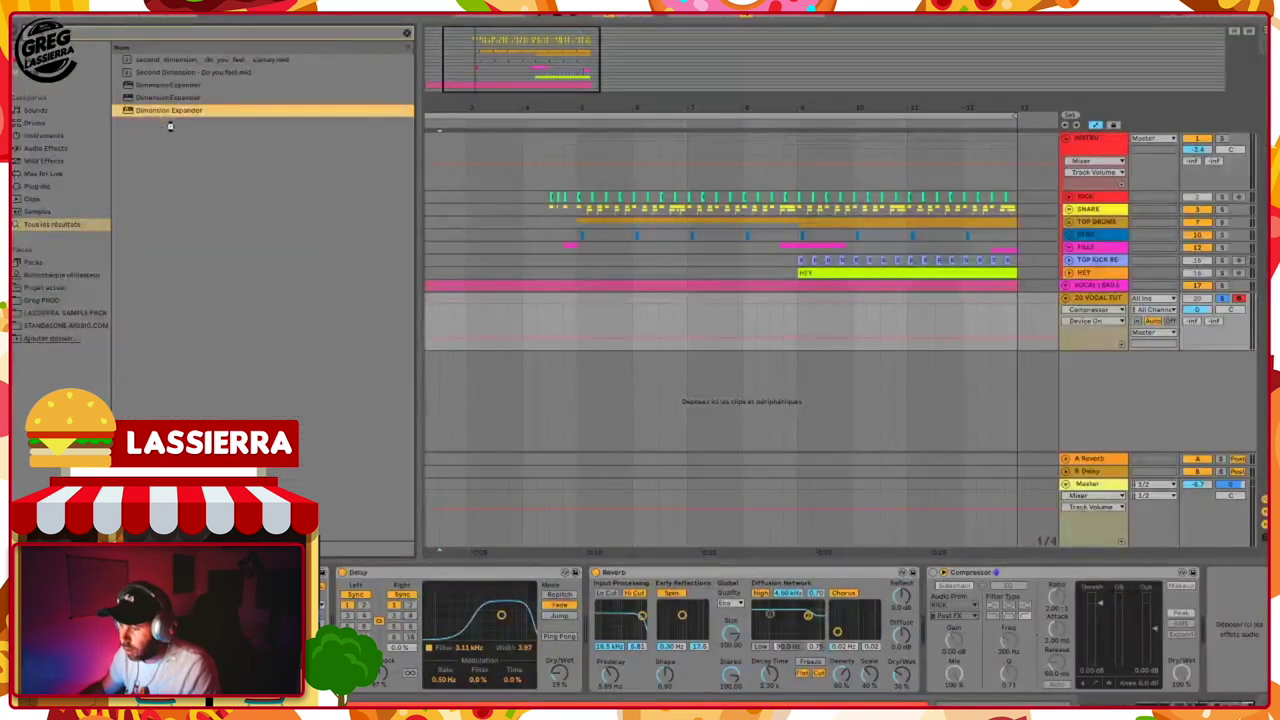
pyautogui.press('Return')
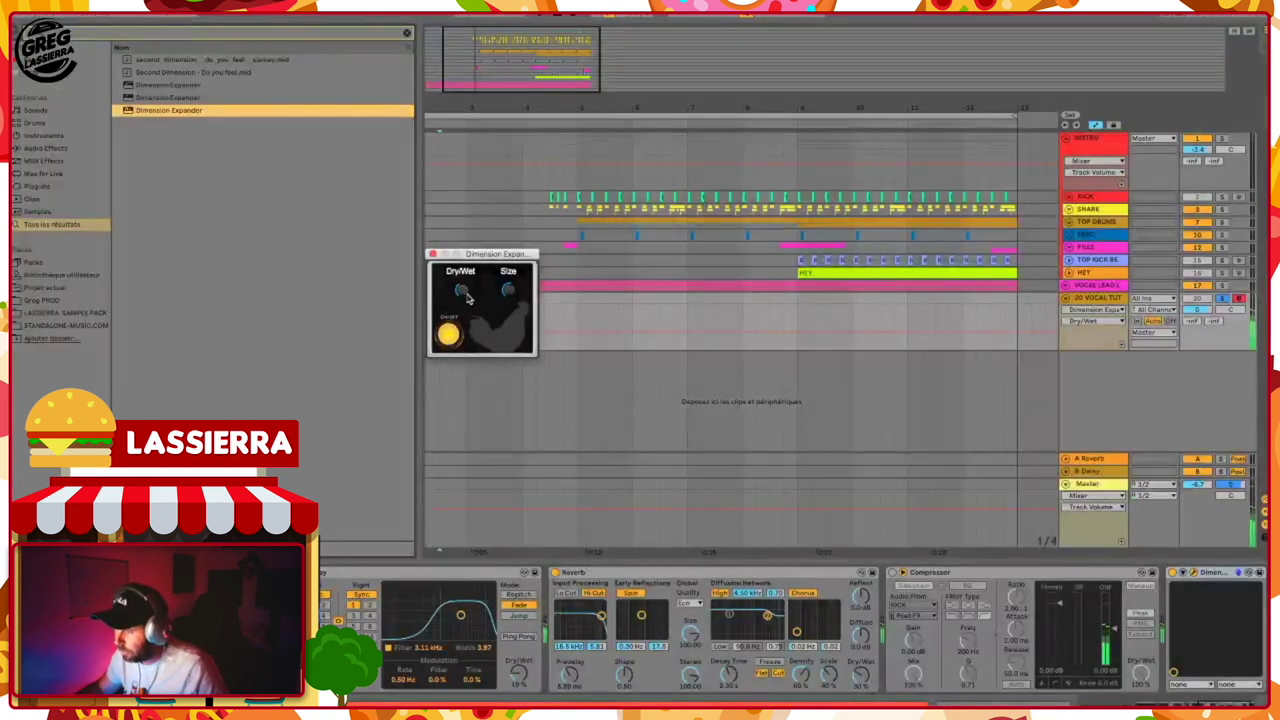
# Mute the existing VOCAL LEAD track.
pyautogui.click(1193, 285)
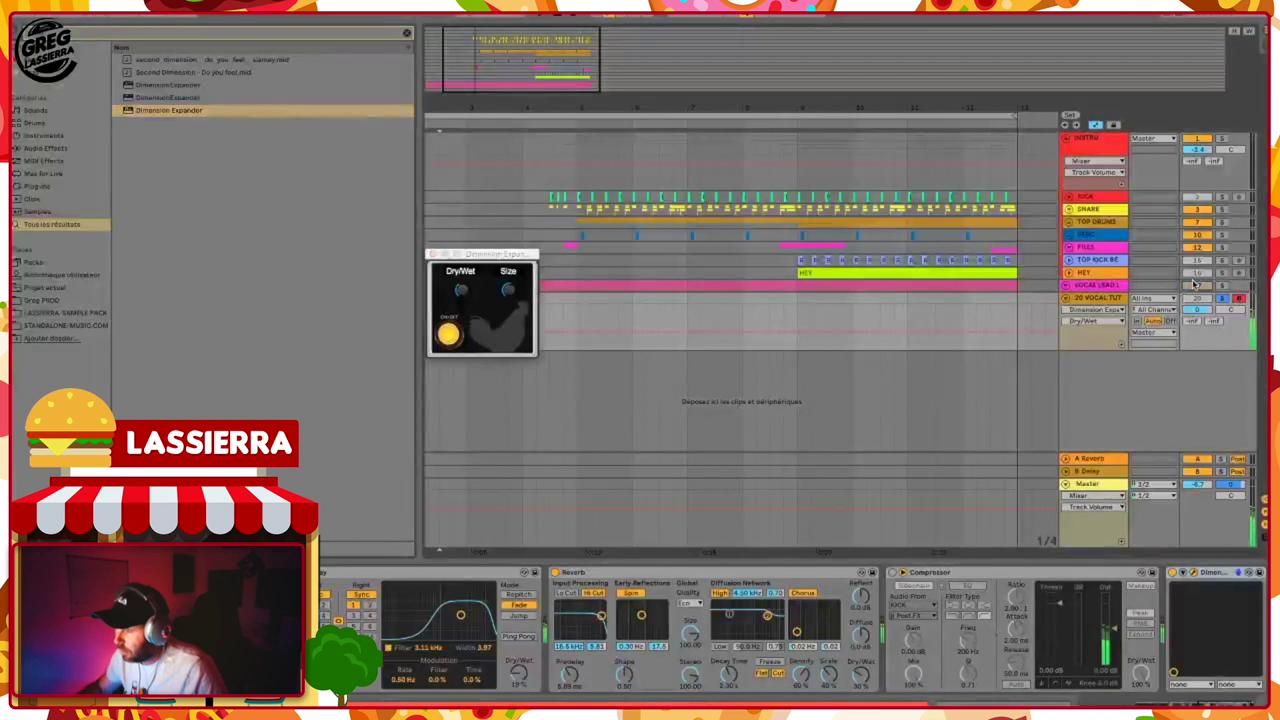
# Close the Dimension Expander window and record a MIDI take of the vocal chop on the vocal track from bar 5.
pyautogui.hscroll(-1, 521, 92)
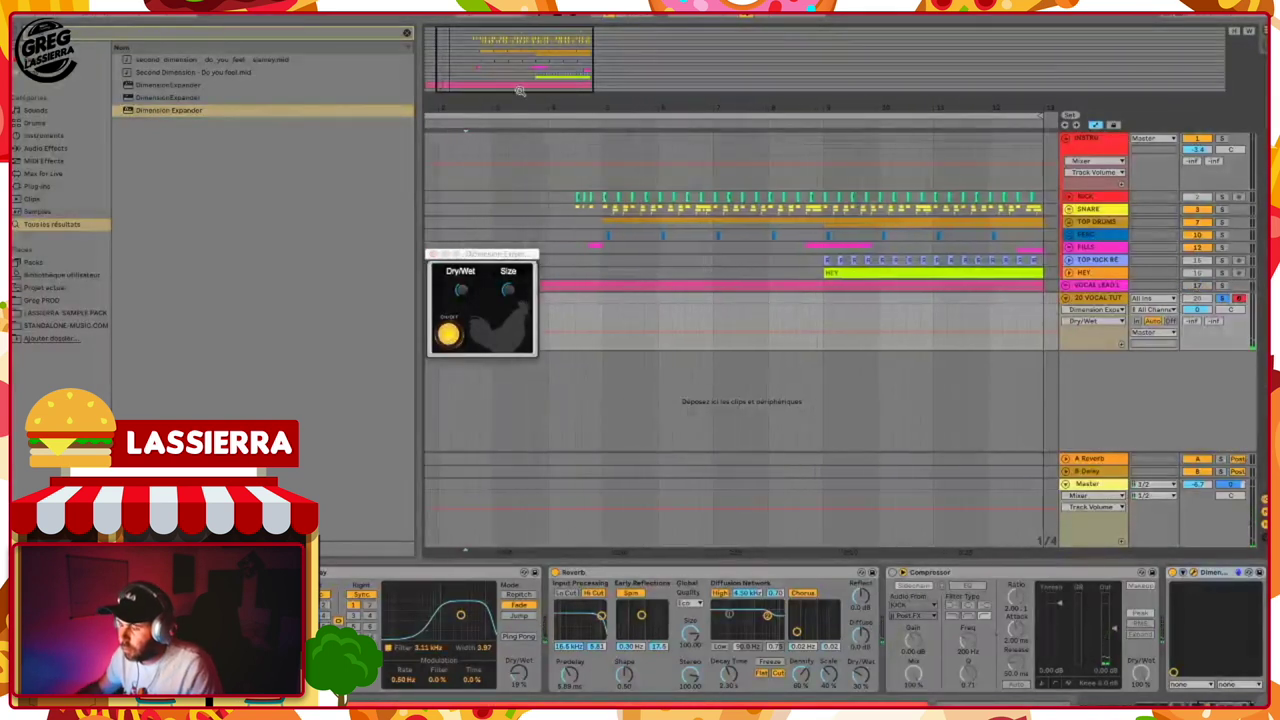
pyautogui.moveTo(525, 102); pyautogui.dragTo(529, 84)
pyautogui.moveTo(478, 130); pyautogui.dragTo(558, 124)
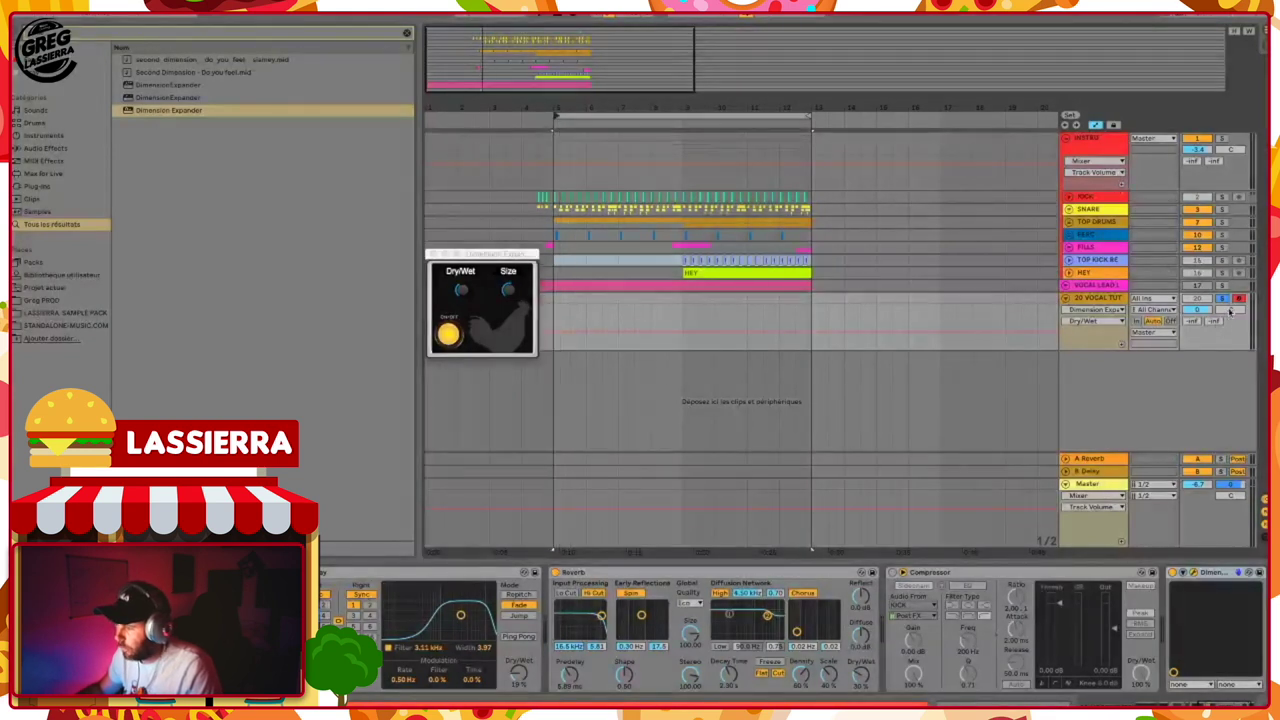
pyautogui.press('space')
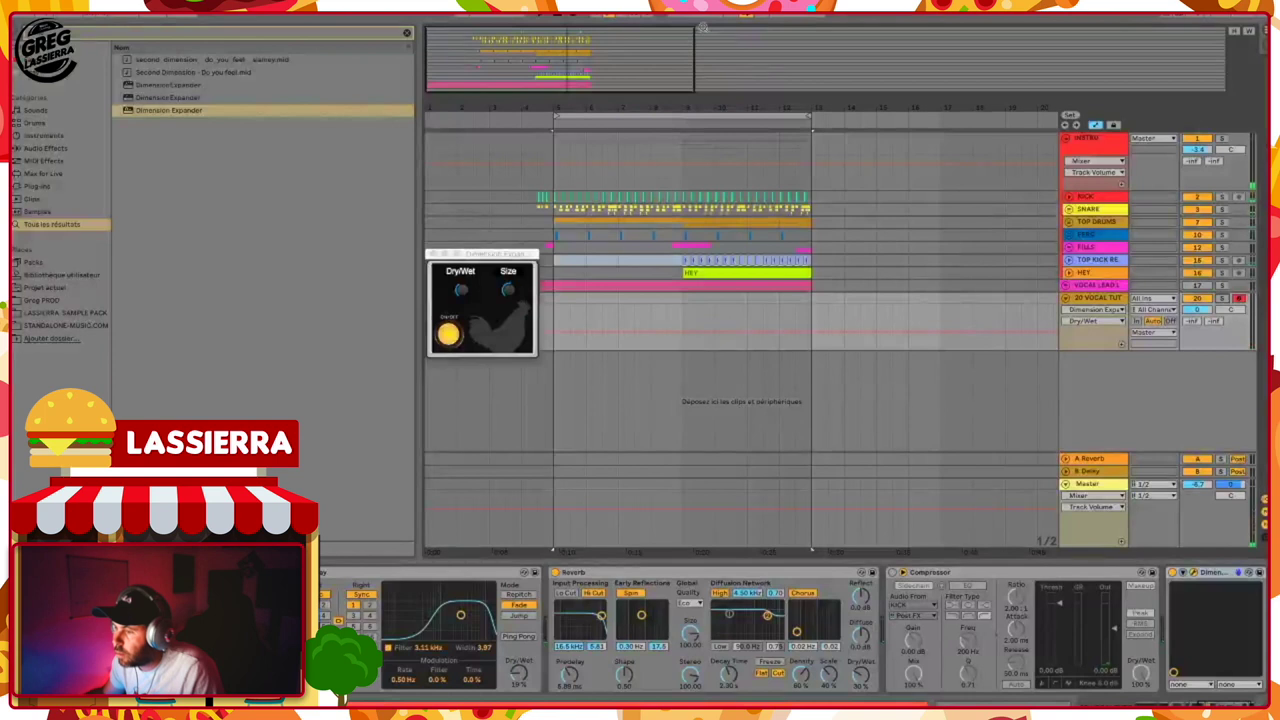
pyautogui.click(433, 255)
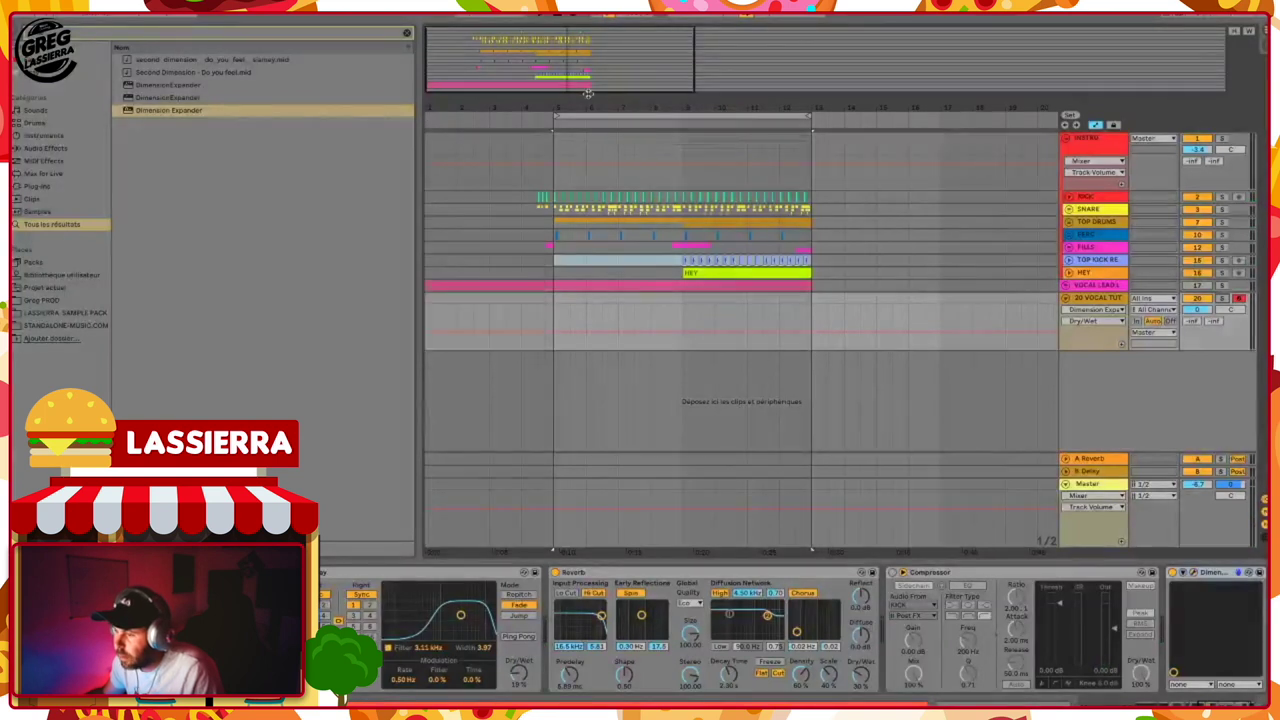
pyautogui.click(572, 16)
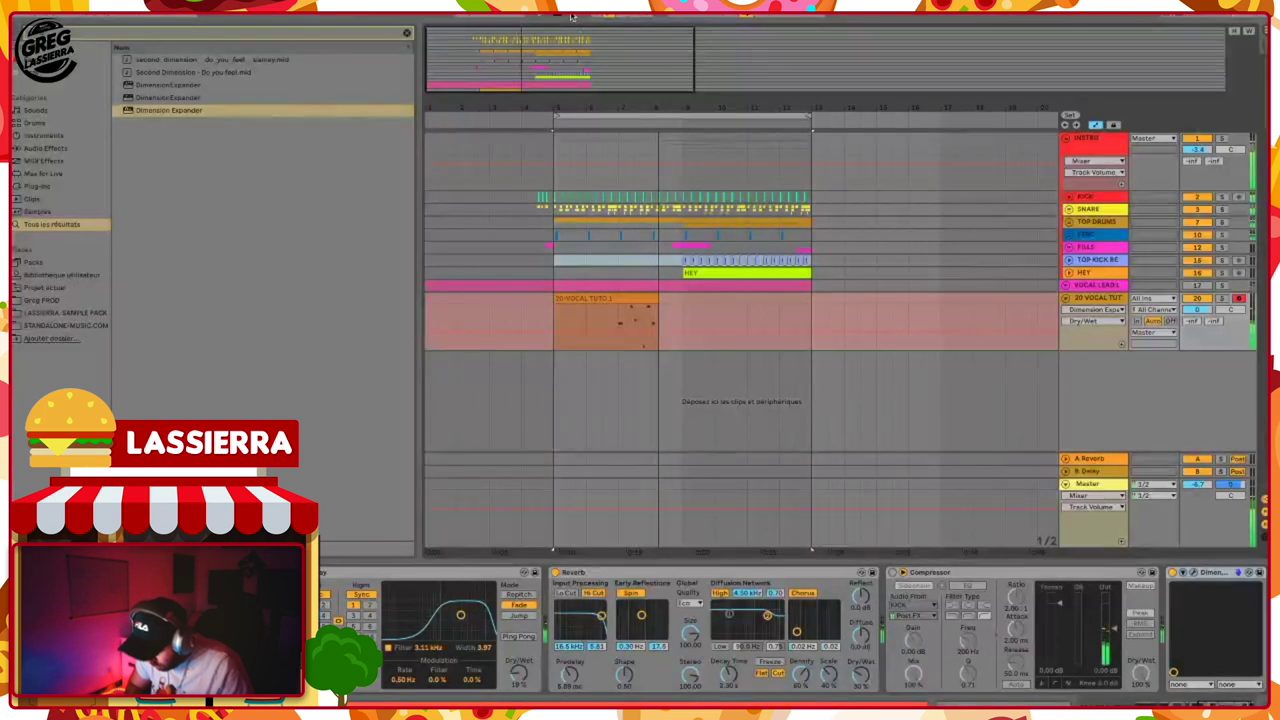
pyautogui.click(572, 16)
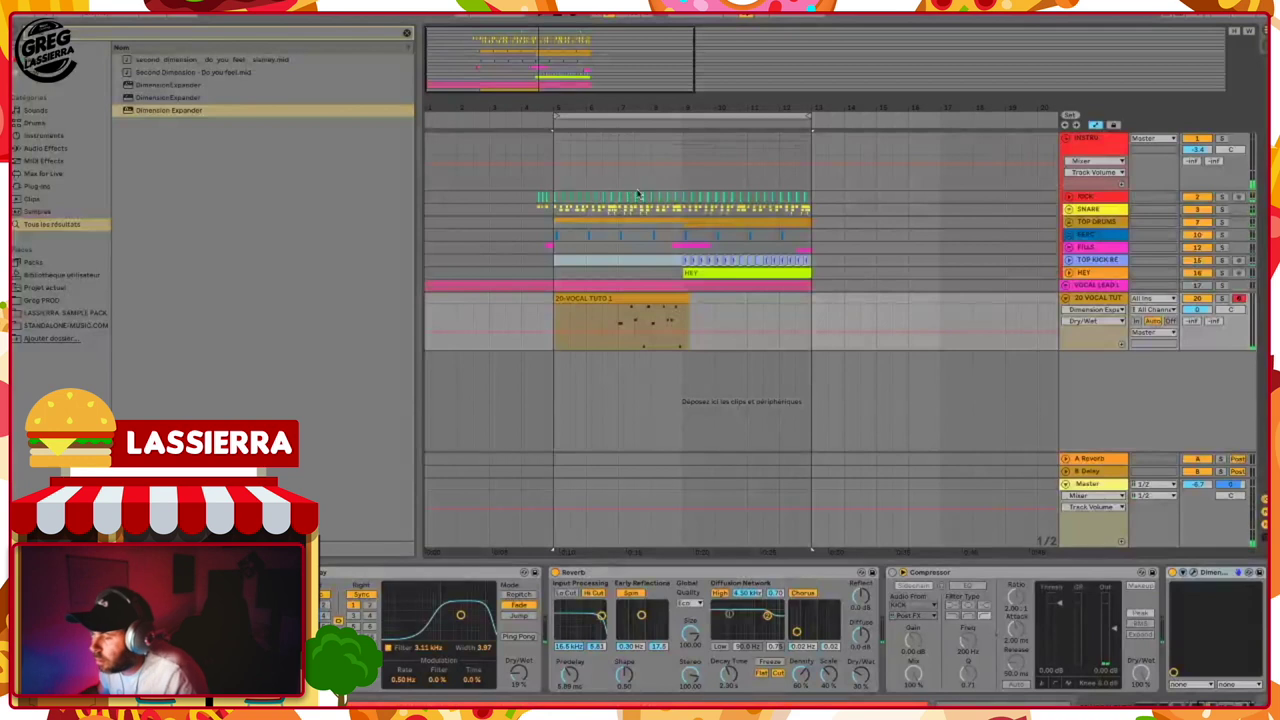
# Hide the automation lanes and copy the recorded section from bars 7 to 9 to bar 5 on the vocal track.
pyautogui.moveTo(620, 345); pyautogui.dragTo(688, 344)
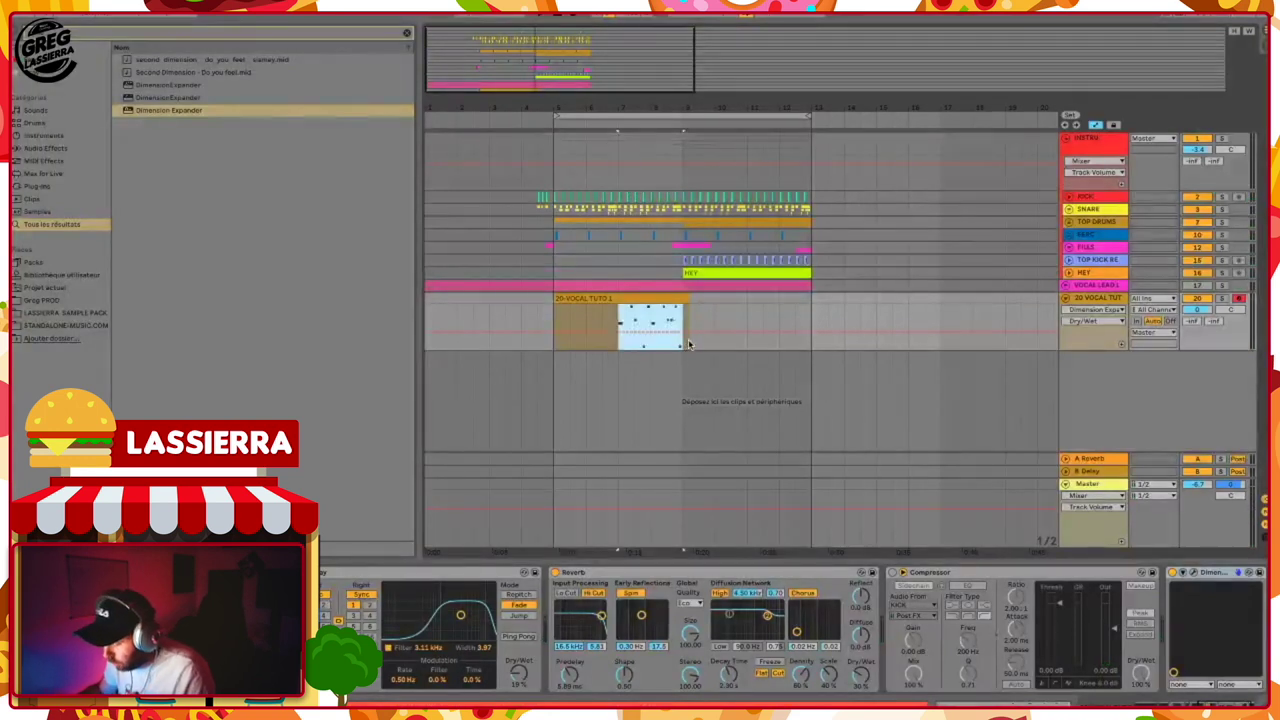
pyautogui.click(1096, 125)
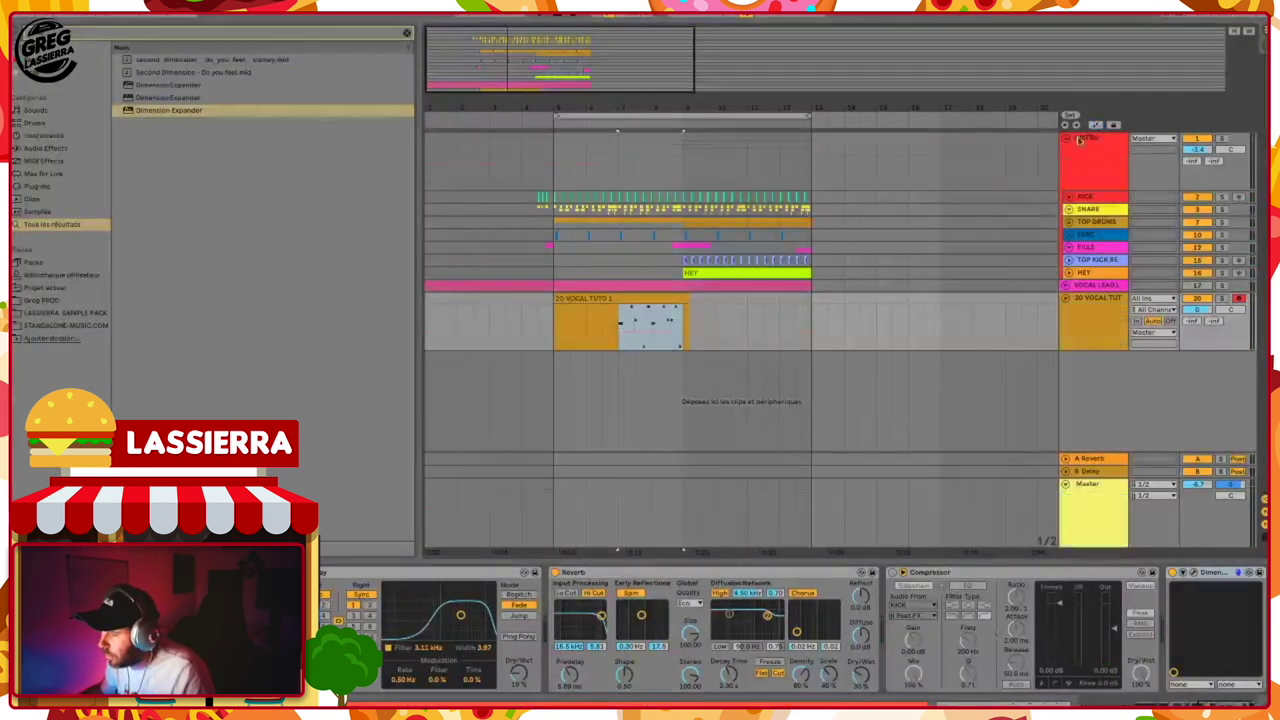
pyautogui.click(557, 340)
pyautogui.moveTo(620, 340); pyautogui.dragTo(680, 338)
pyautogui.click(558, 346)
pyautogui.hotkey('ctrl', 'v')
# Quantize all MIDI notes in the vocal clip at bar 5 and raise their velocities to the maximum.
pyautogui.doubleClick(583, 305)
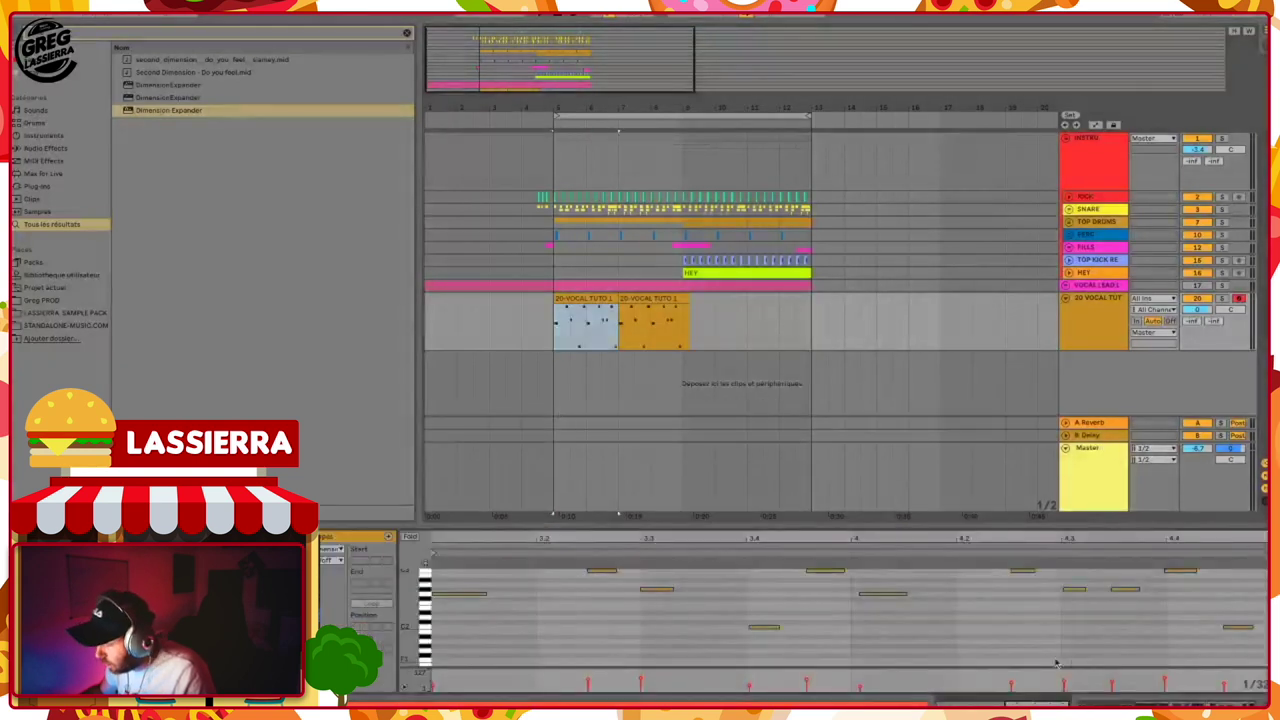
pyautogui.hotkey('ctrl', 'a')
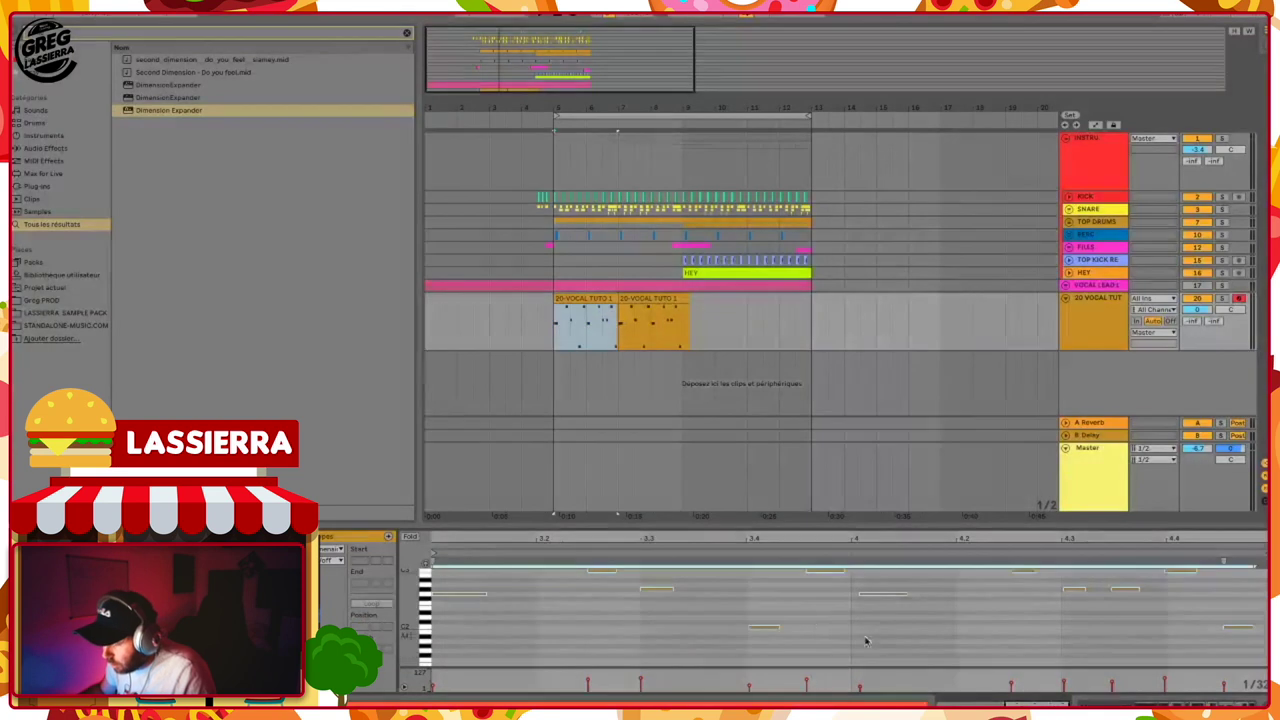
pyautogui.rightClick(670, 593)
pyautogui.click(718, 488)
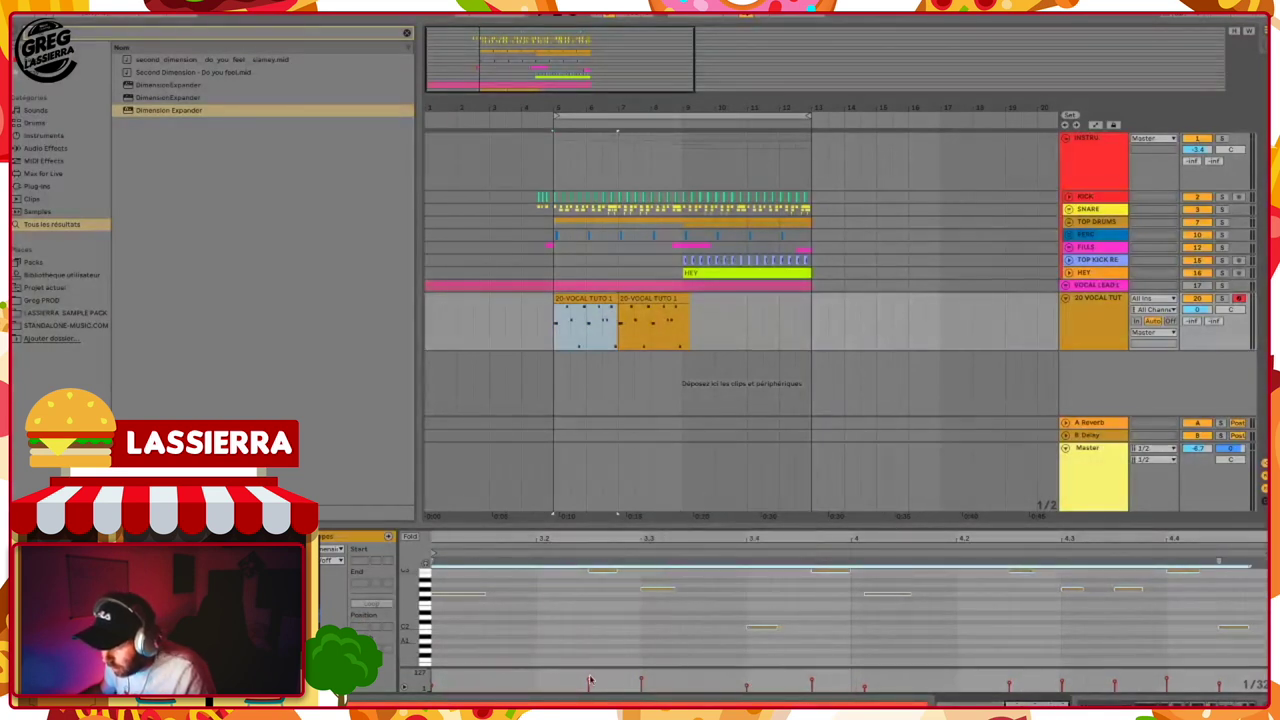
pyautogui.moveTo(590, 684); pyautogui.dragTo(590, 670)
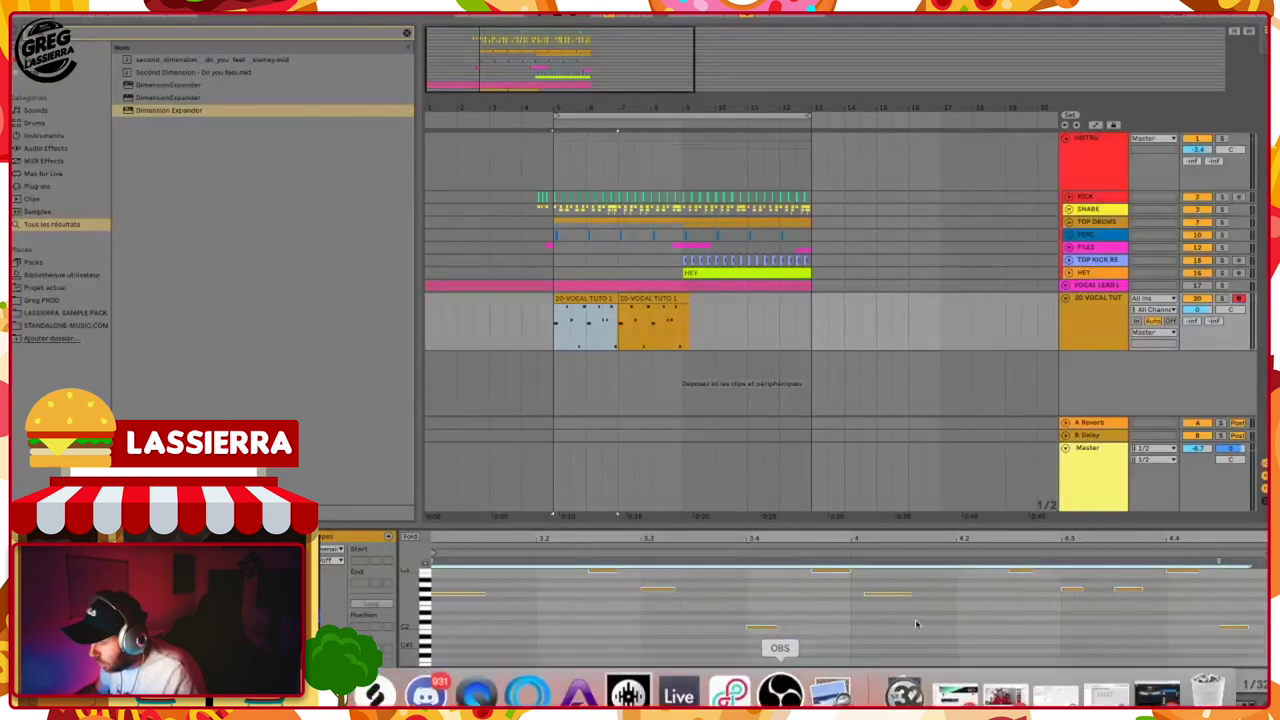
# Raise the clip's last note to the top pitch, lower the note at 4.4 to C2, and shift the late note onto beat 4.
pyautogui.click(1143, 635)
pyautogui.click(1234, 628)
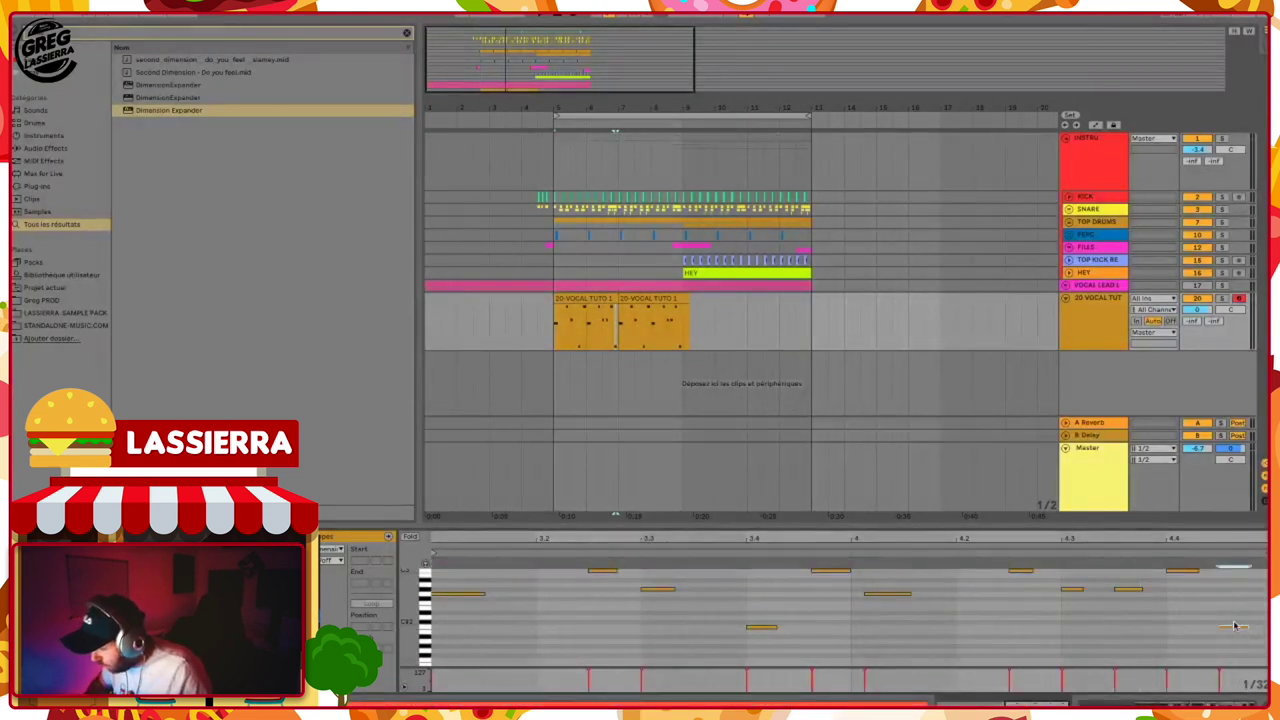
pyautogui.click(1180, 569)
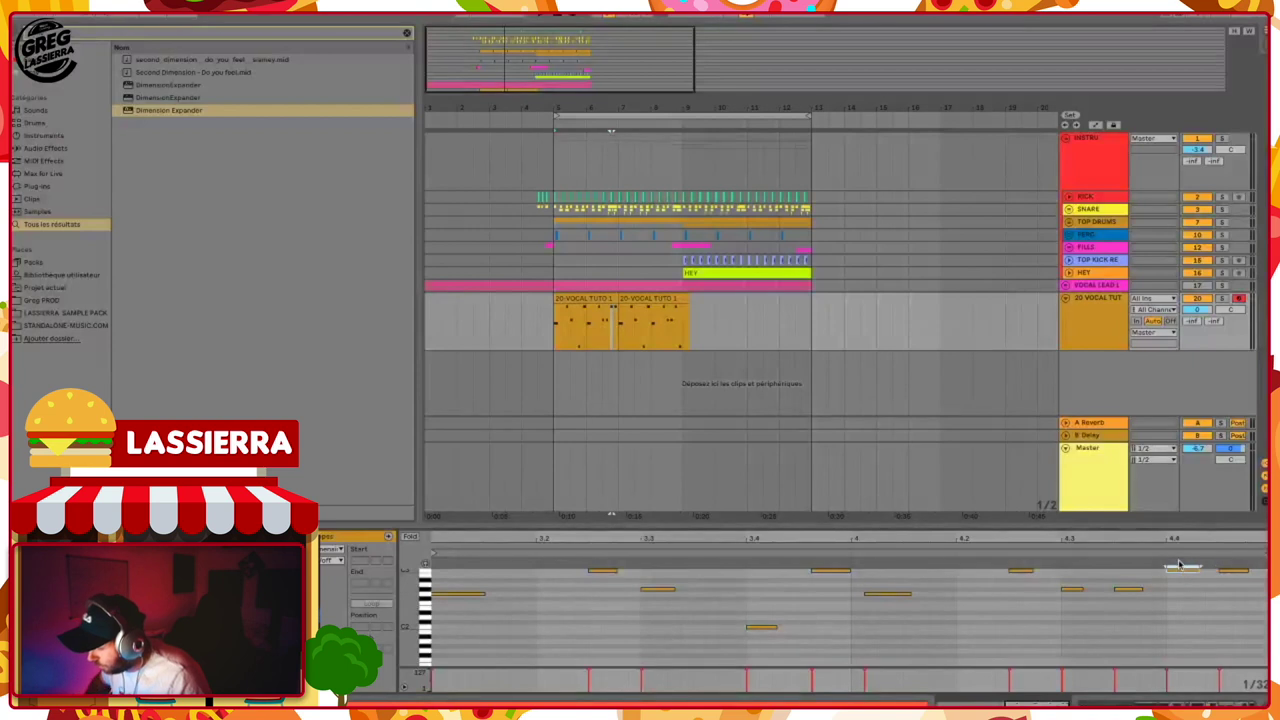
pyautogui.press('space')
pyautogui.moveTo(891, 595); pyautogui.dragTo(882, 600)
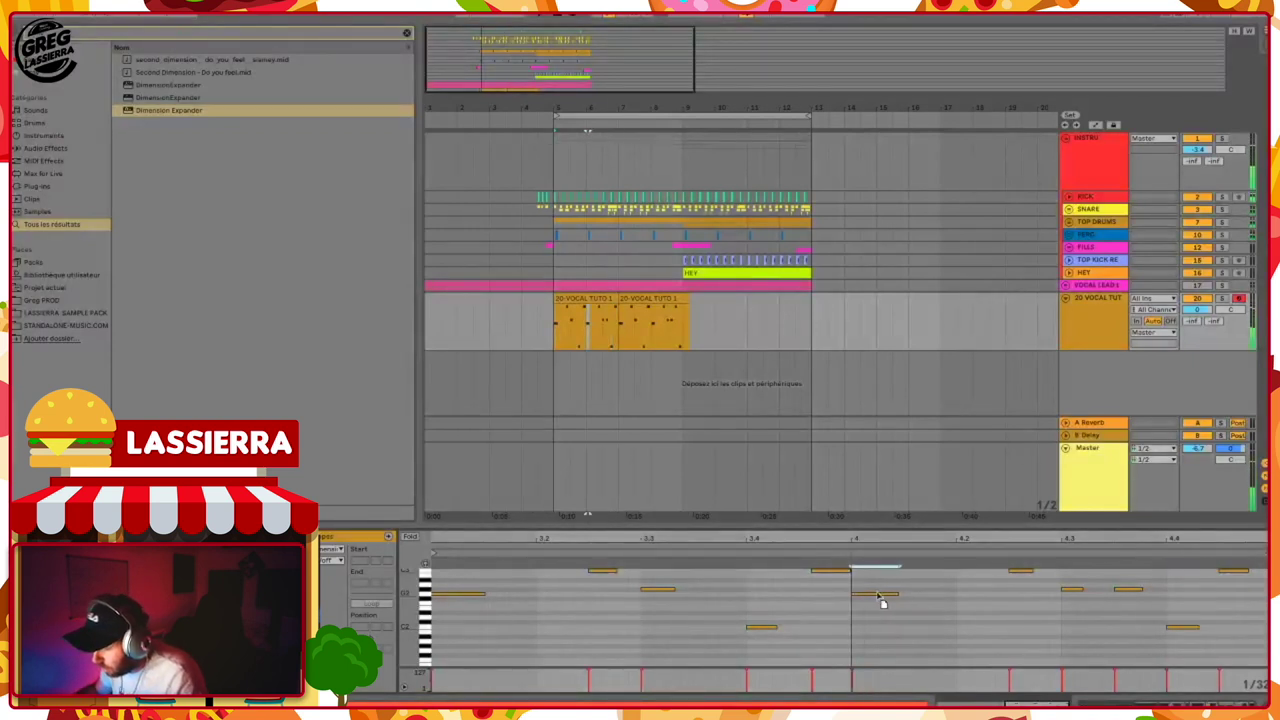
# Lower the vocal track's volume to -6.0 dB and audition it with the beat.
pyautogui.click(1196, 309)
pyautogui.press('space')
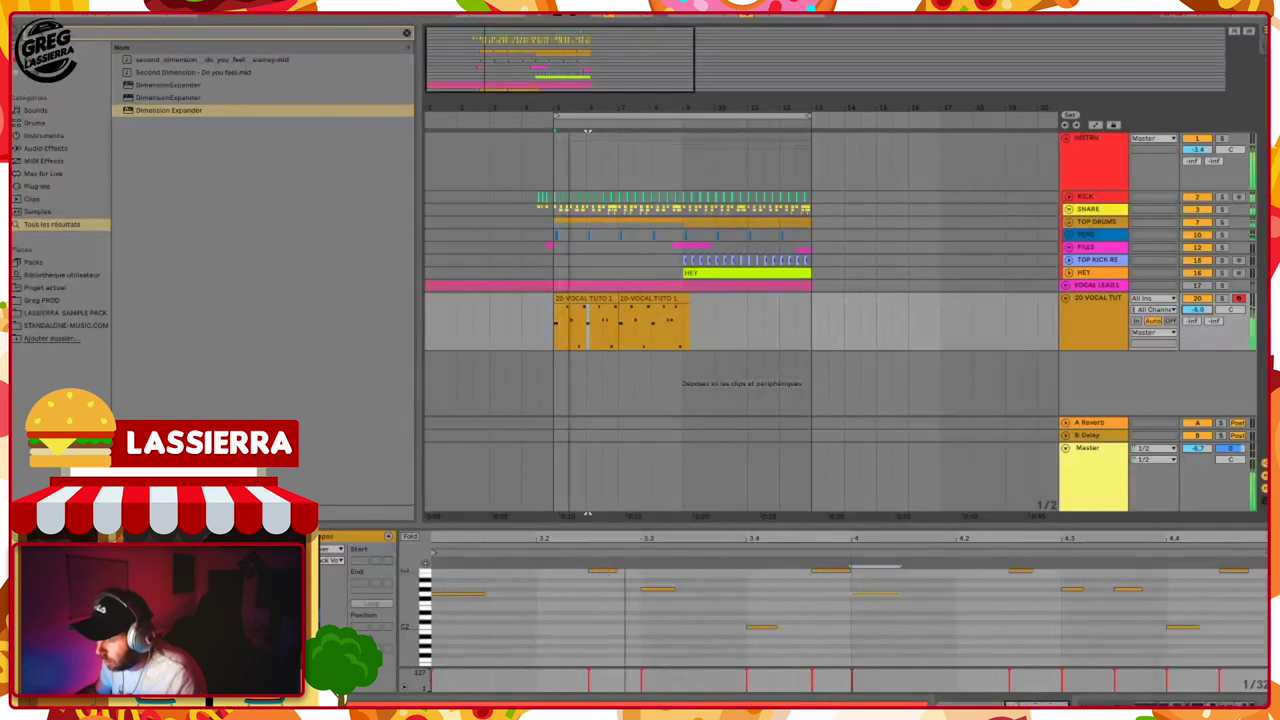
pyautogui.press('space')
pyautogui.press('space')
# Extend the top note before position 4 to start earlier and slightly shorten the notes at 3.4, 4 and 4.4.
pyautogui.moveTo(812, 572); pyautogui.dragTo(799, 572)
pyautogui.press('space')
pyautogui.press('space')
pyautogui.click(774, 627)
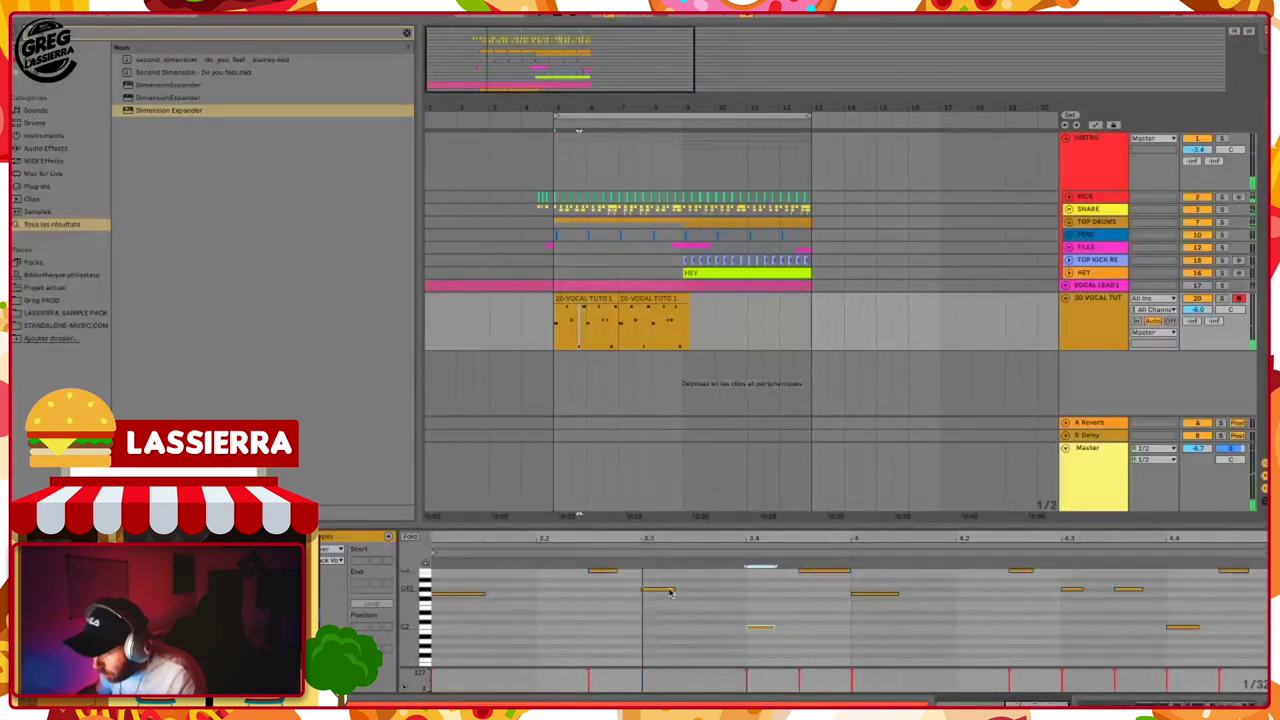
pyautogui.click(874, 594)
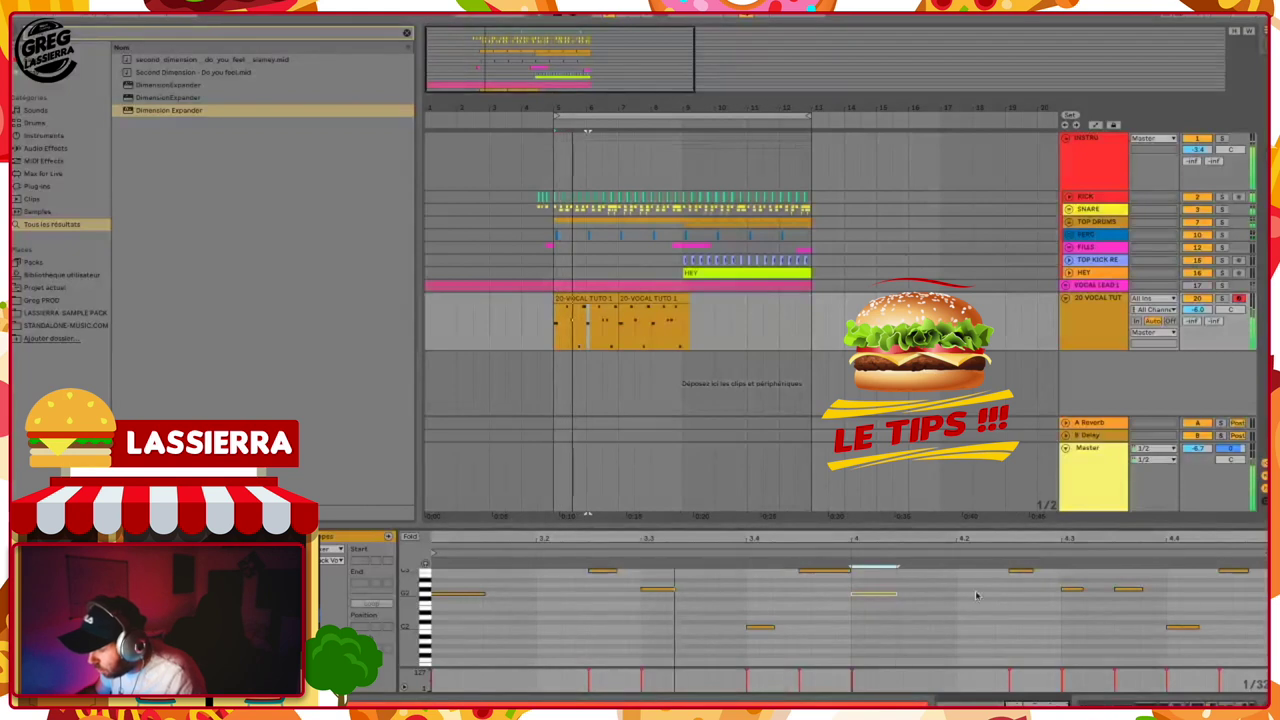
pyautogui.click(1188, 628)
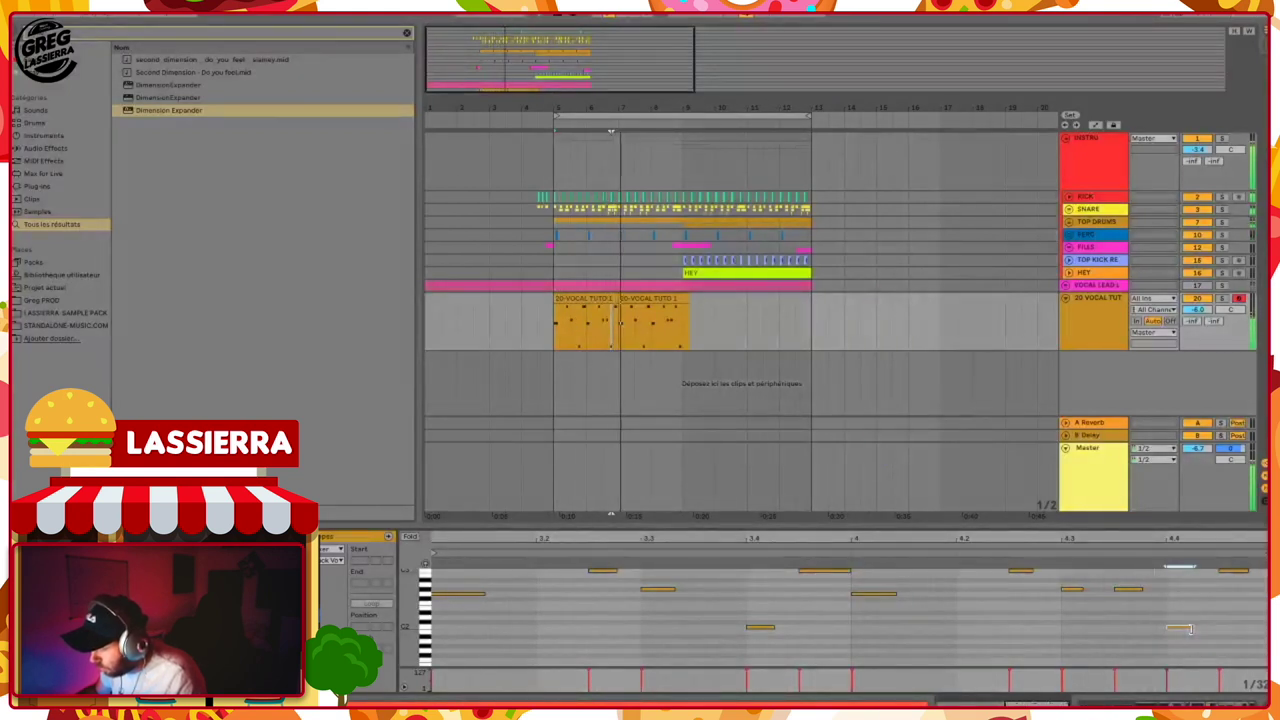
# Delete the recorded clip's leftover past bar 9 and vary the velocities of the individual notes in the bar 5 clip.
pyautogui.click(687, 340)
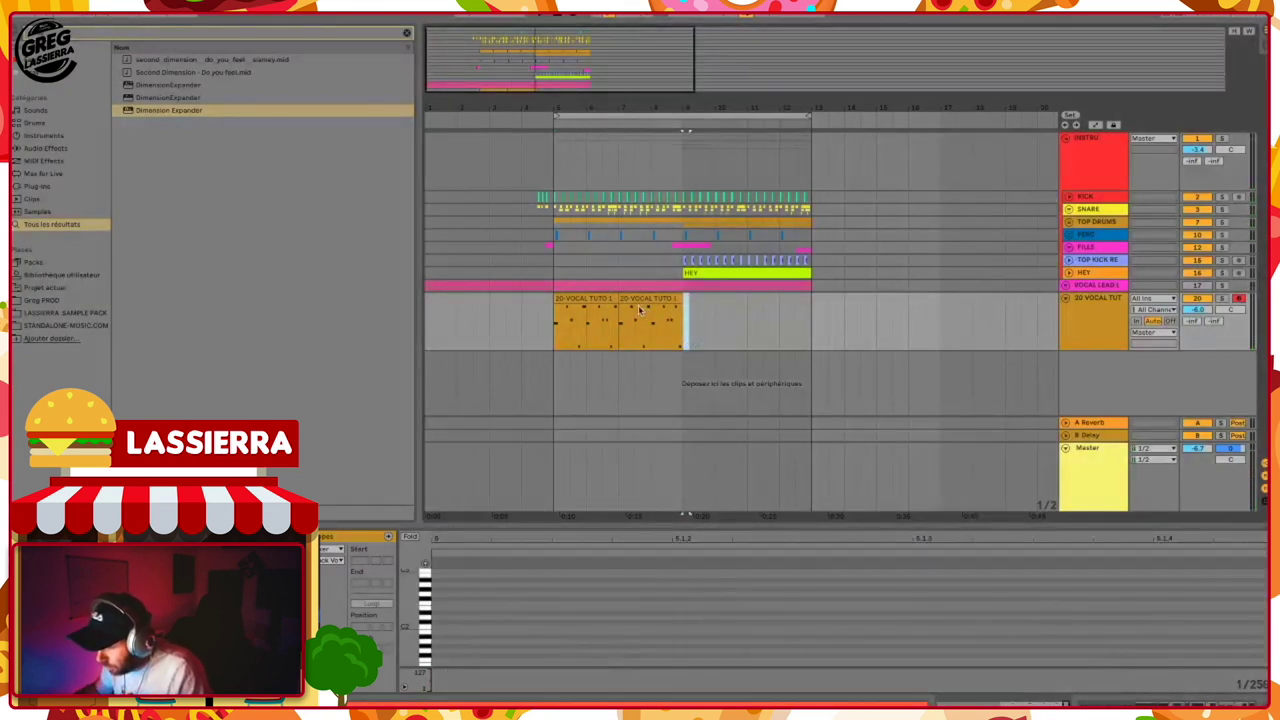
pyautogui.click(588, 298)
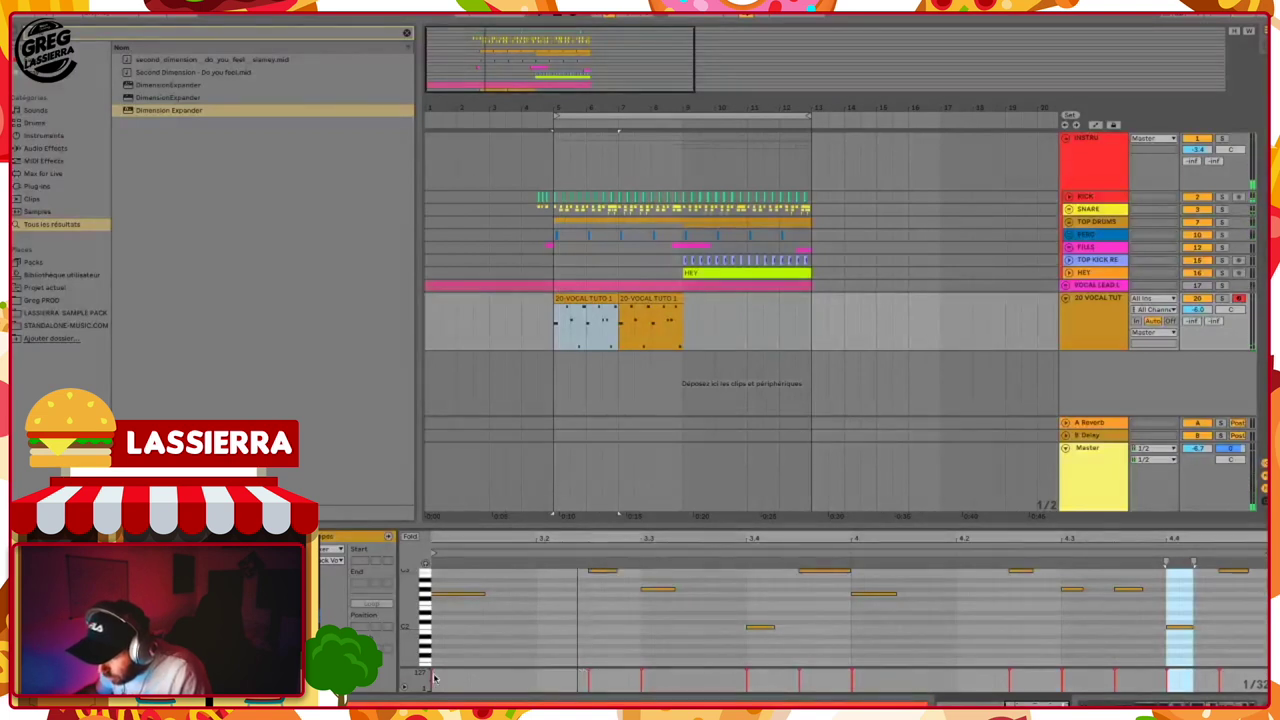
pyautogui.moveTo(432, 675); pyautogui.dragTo(432, 678)
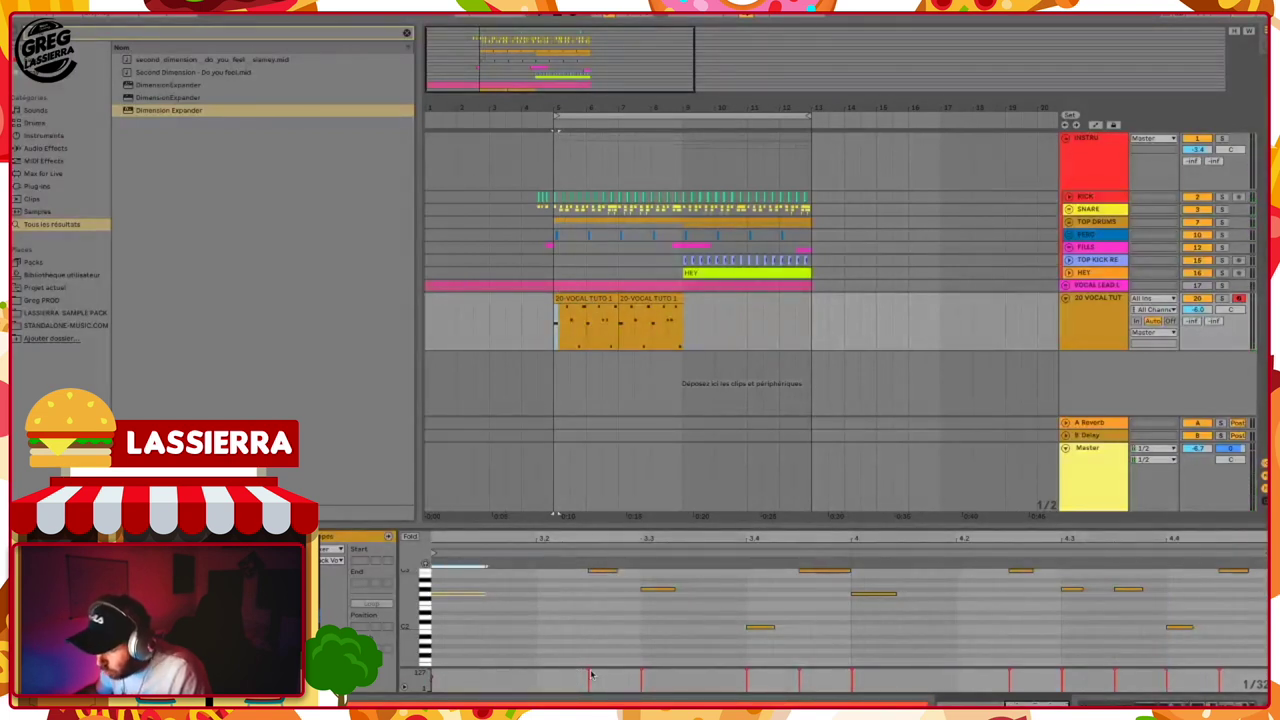
pyautogui.moveTo(587, 672); pyautogui.dragTo(588, 676)
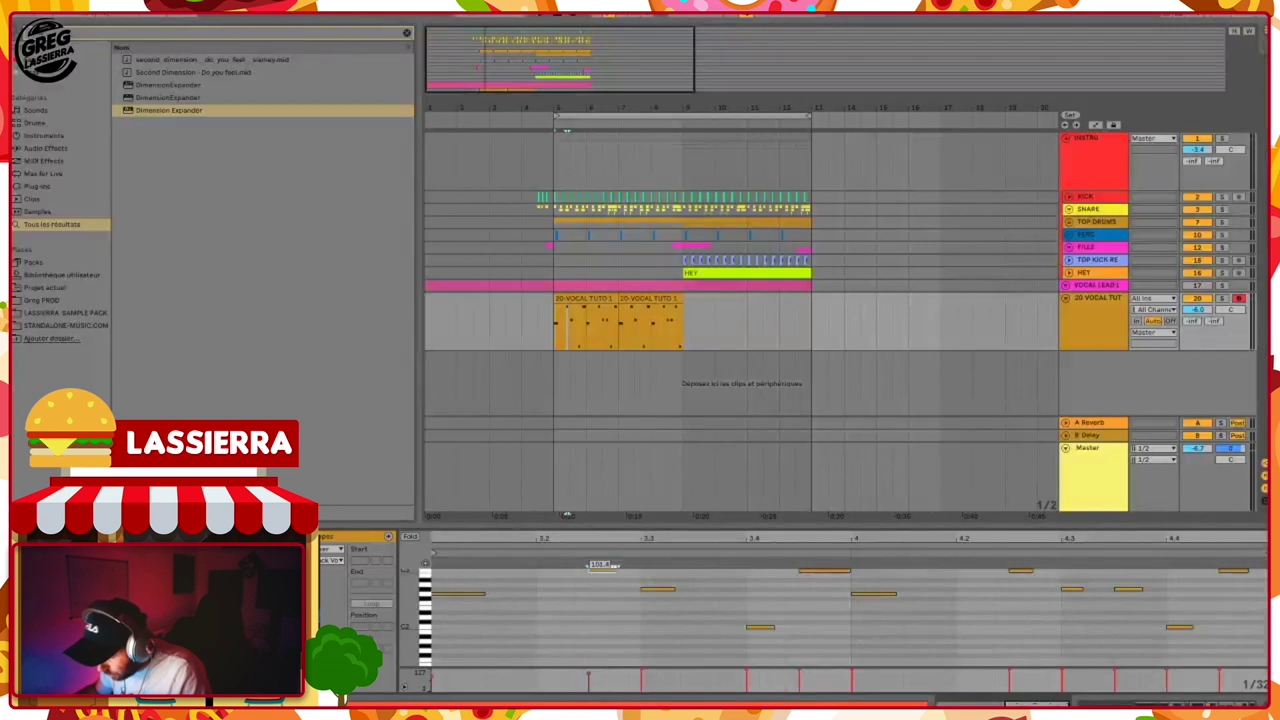
pyautogui.moveTo(641, 675); pyautogui.dragTo(641, 680)
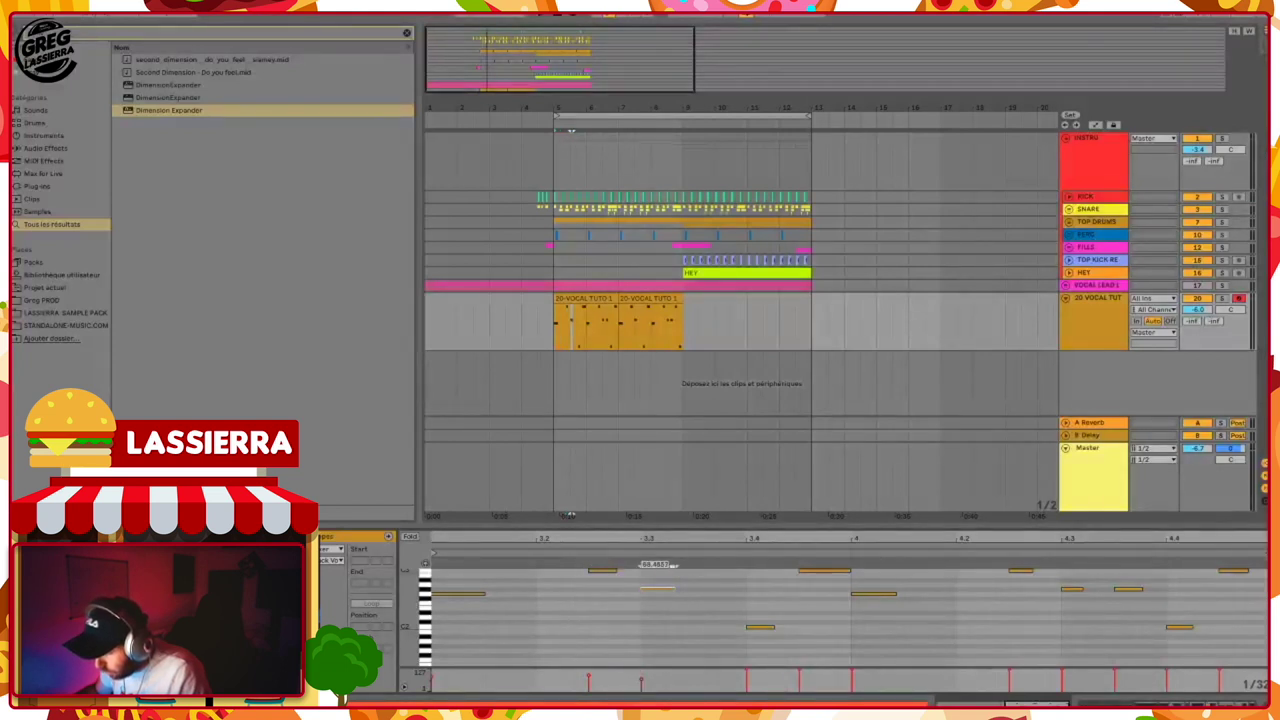
pyautogui.moveTo(747, 675); pyautogui.dragTo(853, 680)
pyautogui.moveTo(1064, 676); pyautogui.dragTo(1221, 679)
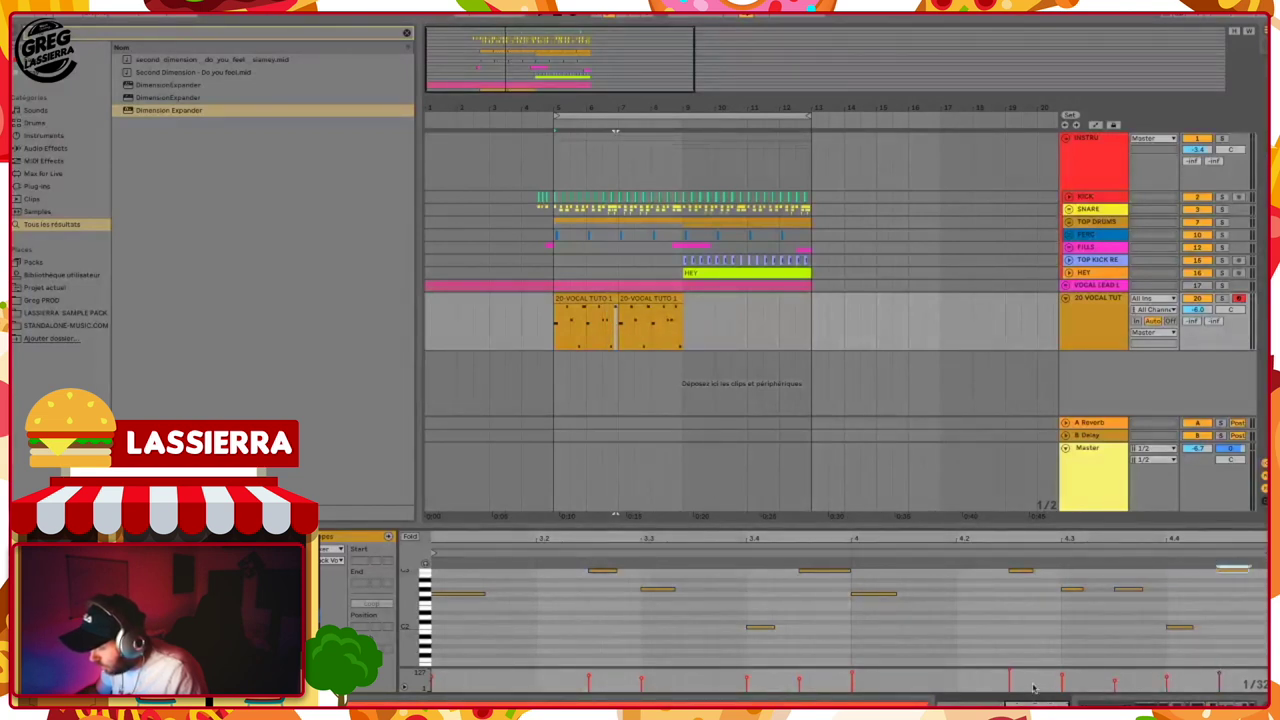
pyautogui.press('space')
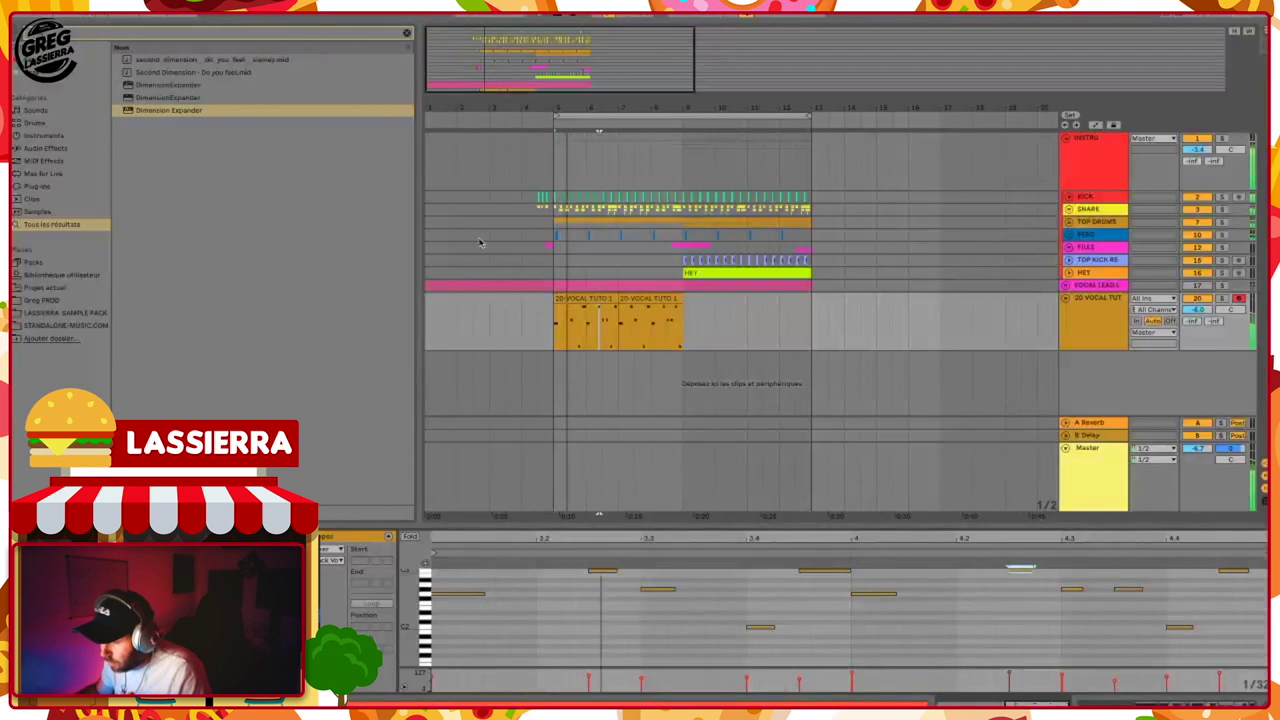
# Adjust the velocity of the note at position 4 and duplicate the bar 5 clip over the clip at bar 7.
pyautogui.click(595, 300)
pyautogui.hotkey('ctrl', 'd')
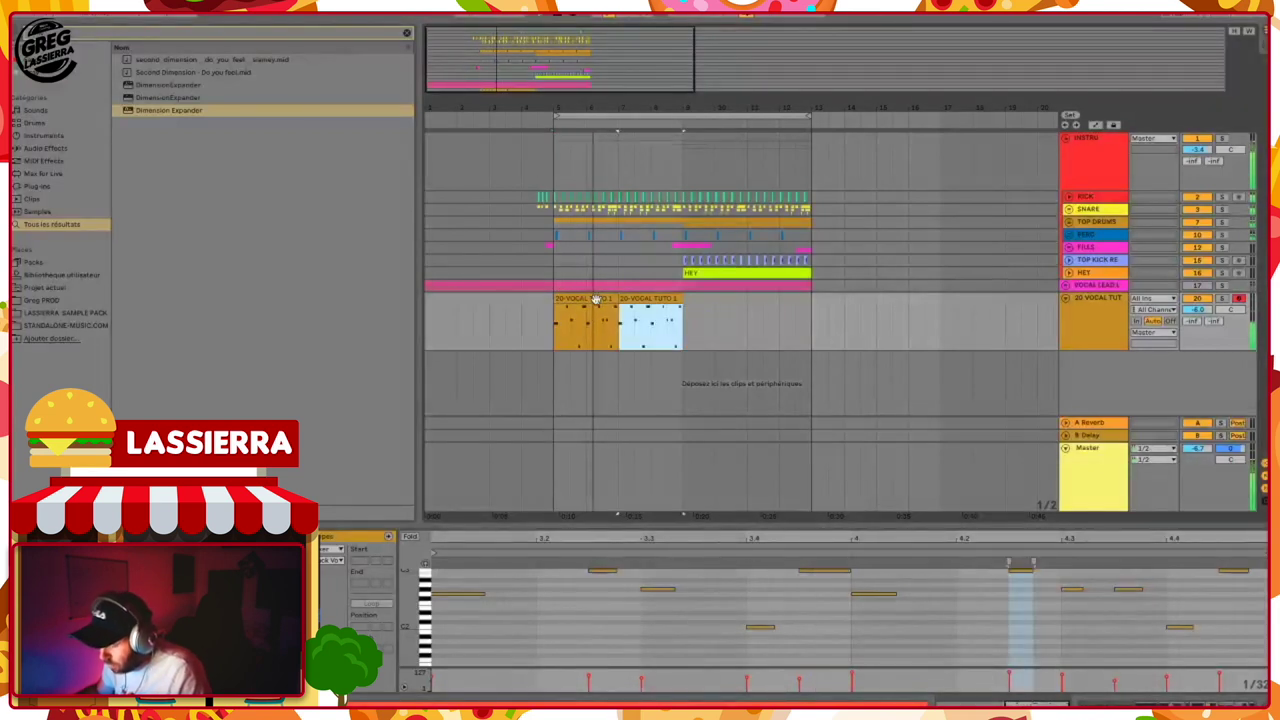
pyautogui.click(595, 310)
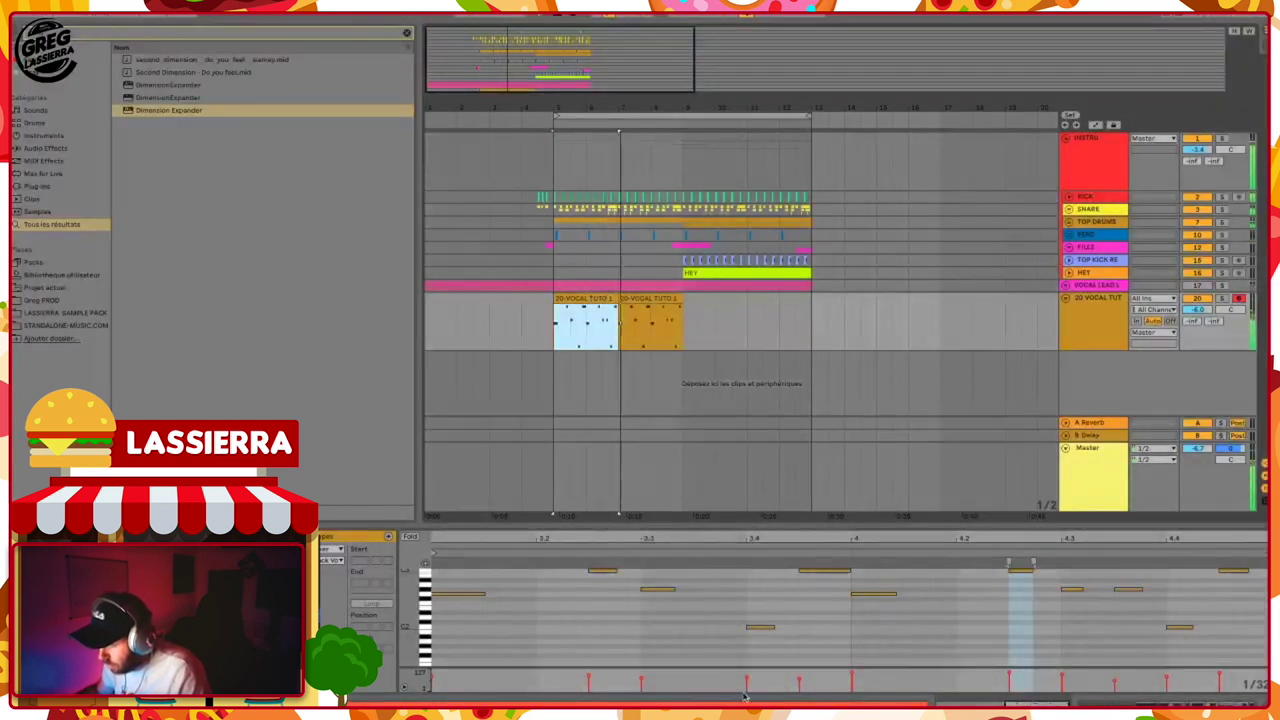
pyautogui.click(850, 683)
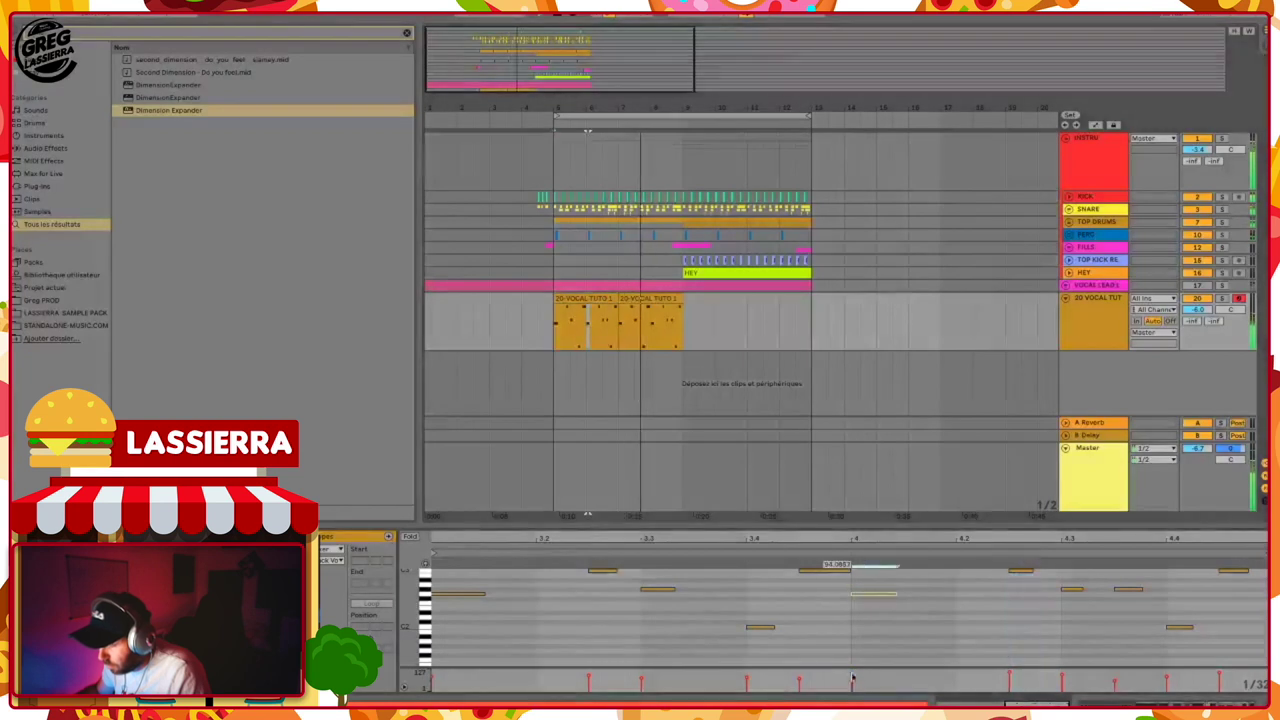
pyautogui.click(565, 298)
pyautogui.hotkey('ctrl', 'd')
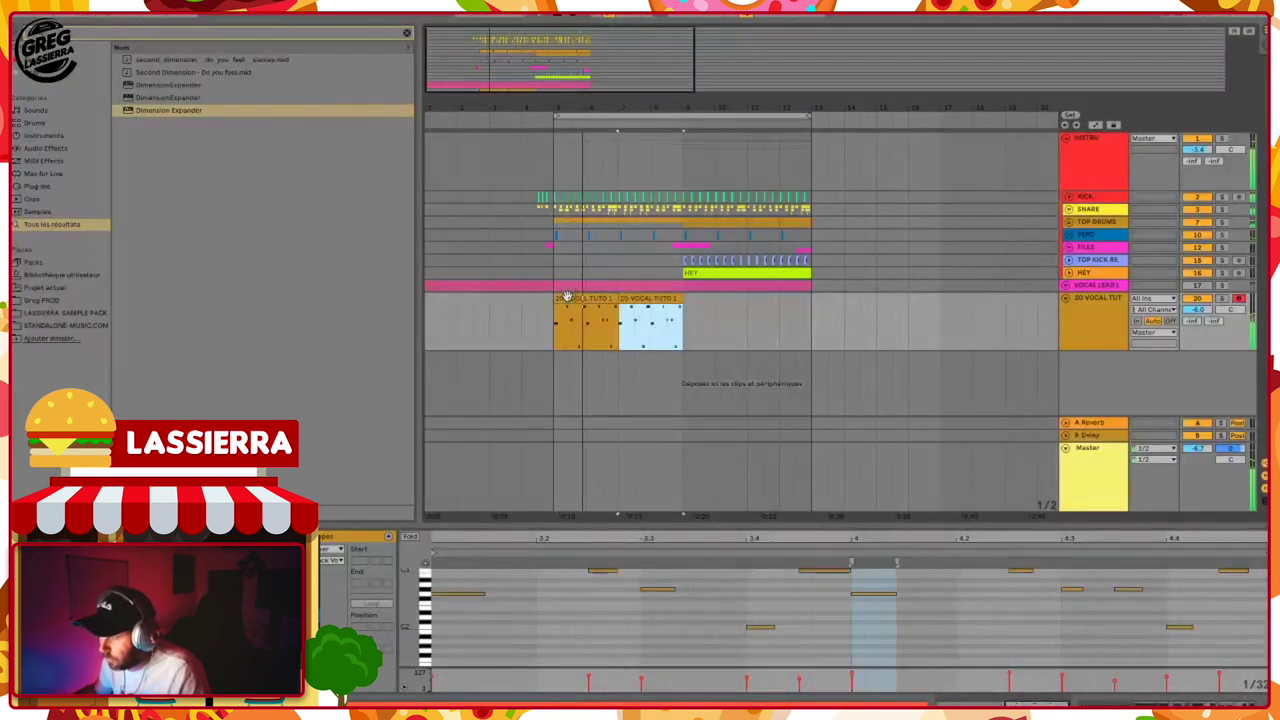
# Show the vocal track's device chain and group OTT into an Audio Effect Rack.
pyautogui.click(1073, 332)
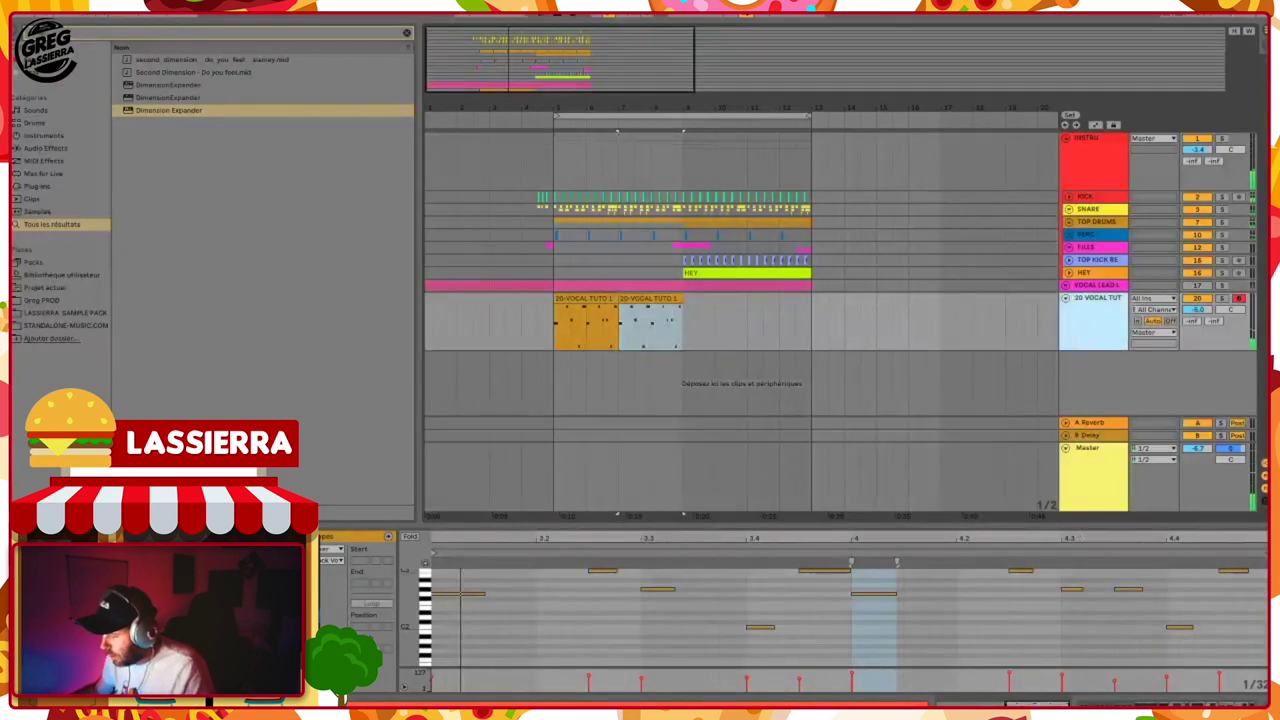
pyautogui.hotkey('shift', 'Tab')
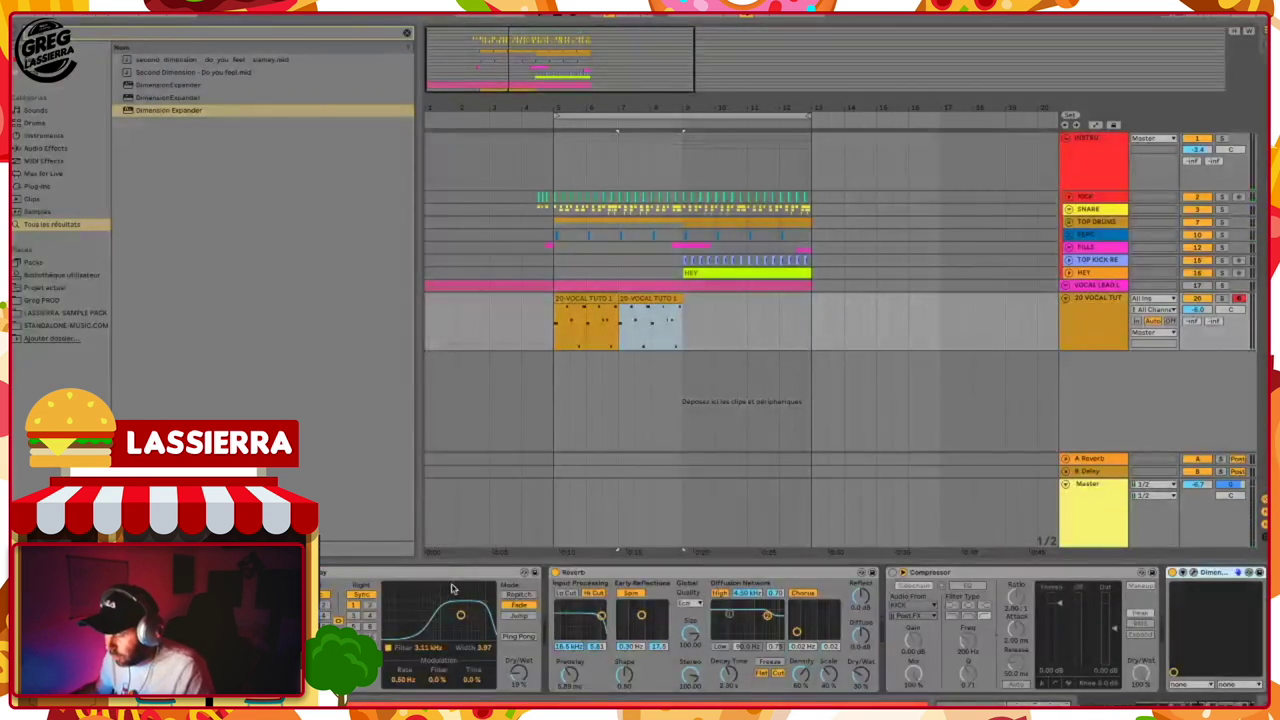
pyautogui.hscroll(-5, 460, 588)
pyautogui.hscroll(-5, 490, 578)
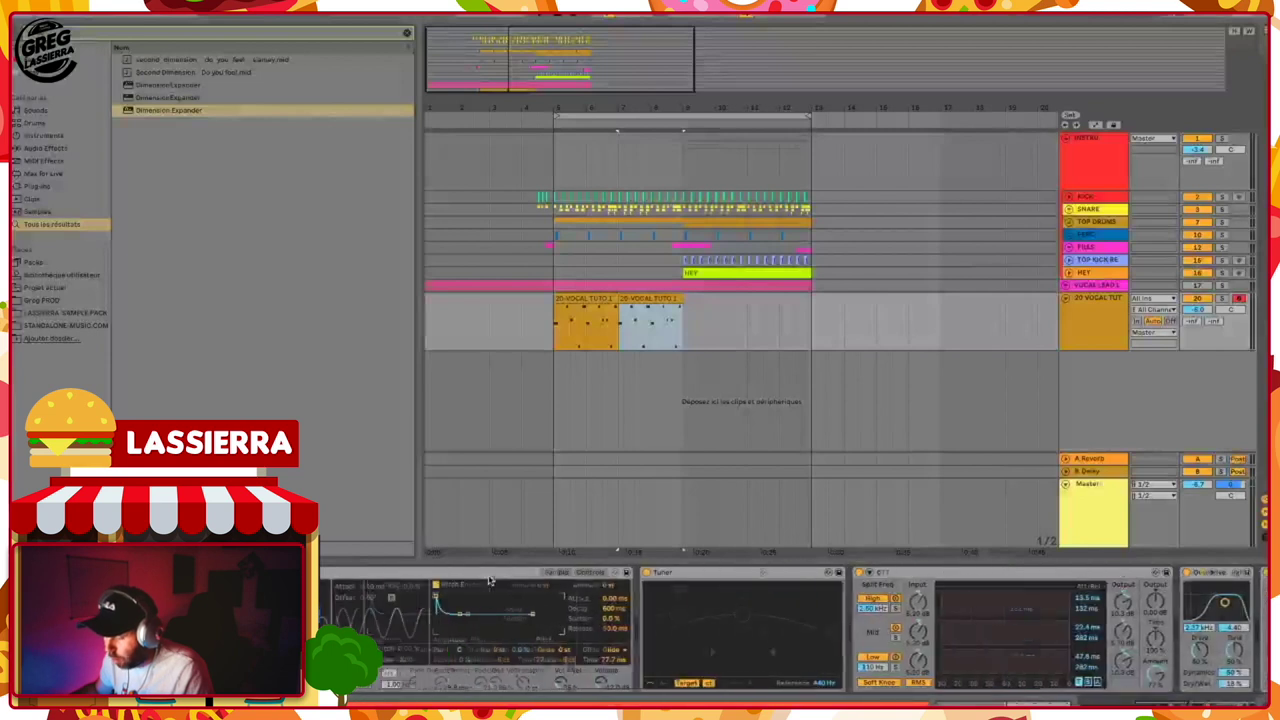
pyautogui.rightClick(953, 575)
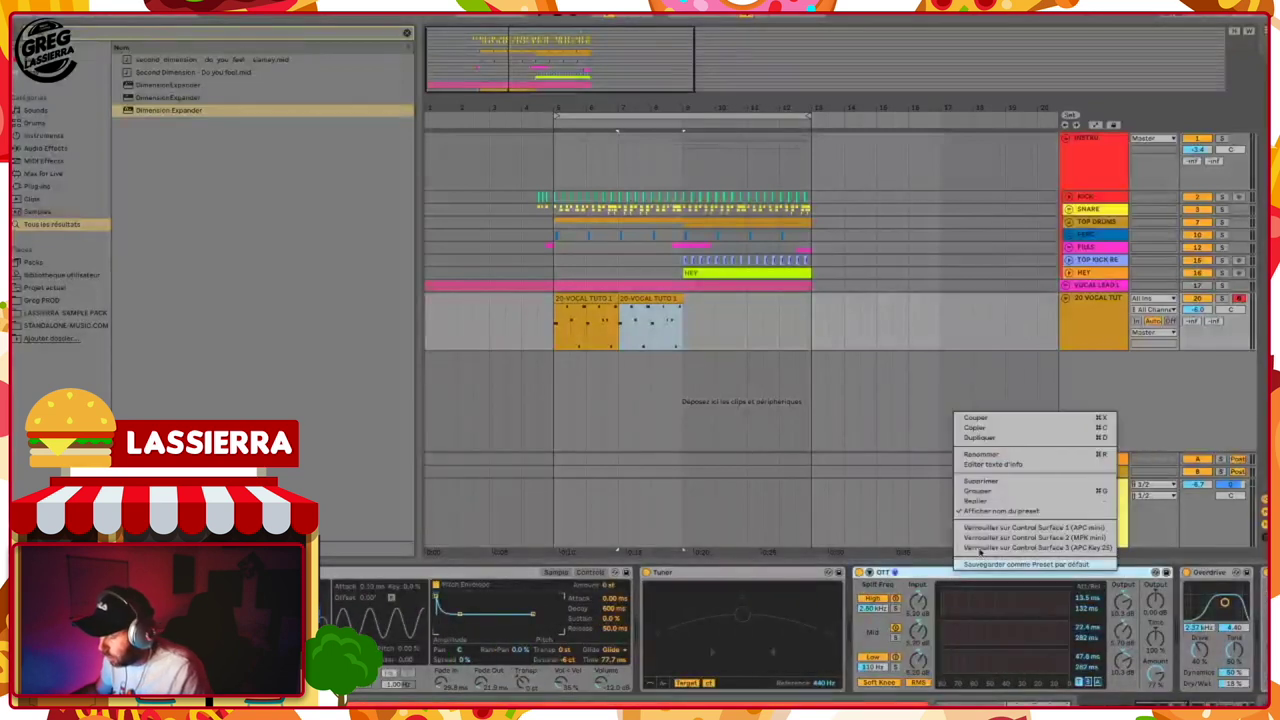
pyautogui.click(820, 612)
pyautogui.hscroll(5, 830, 600)
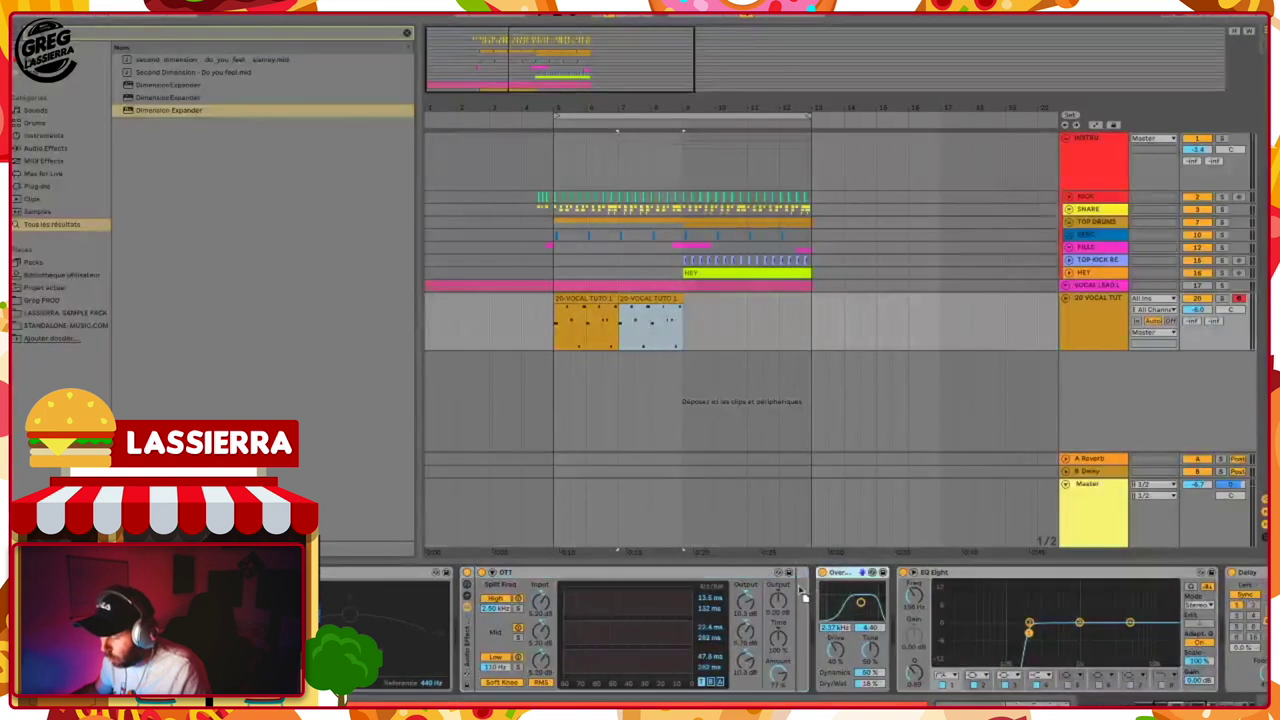
# Move Overdrive, EQ Eight and Delay into the Audio Effect Rack after OTT, and slightly boost EQ Eight's middle band.
pyautogui.click(840, 576)
pyautogui.click(938, 578)
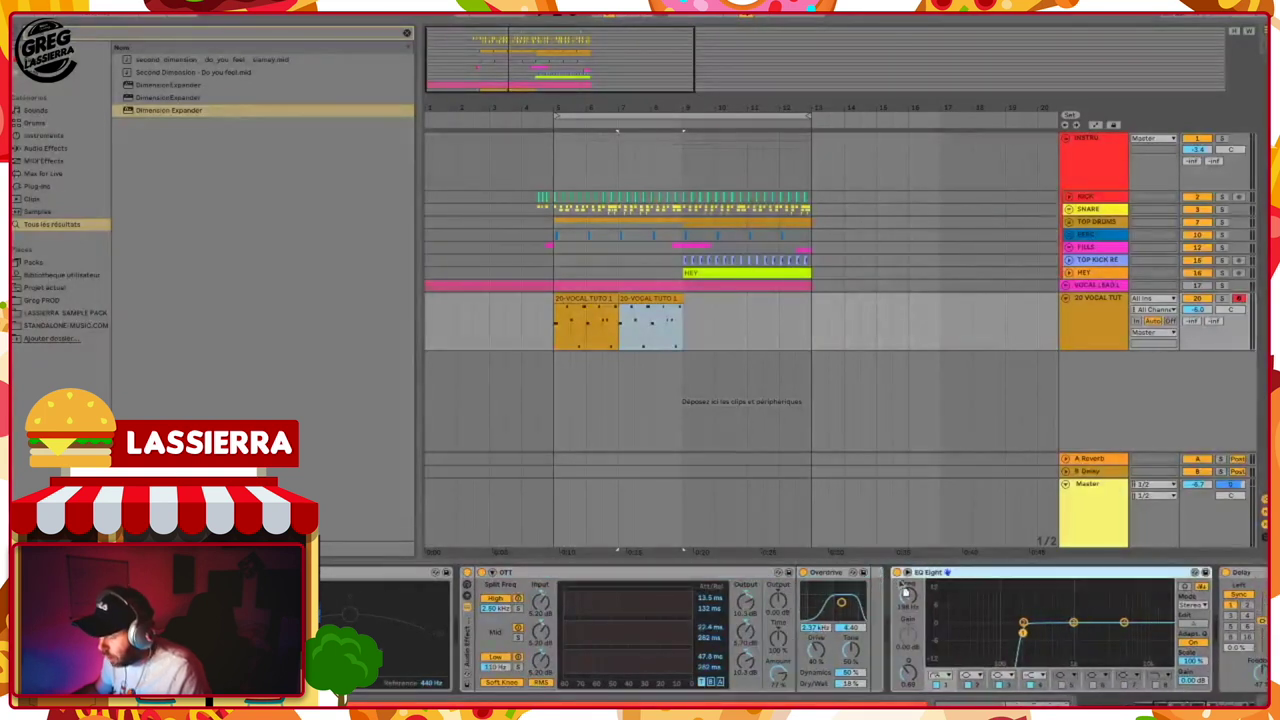
pyautogui.hscroll(3, 870, 595)
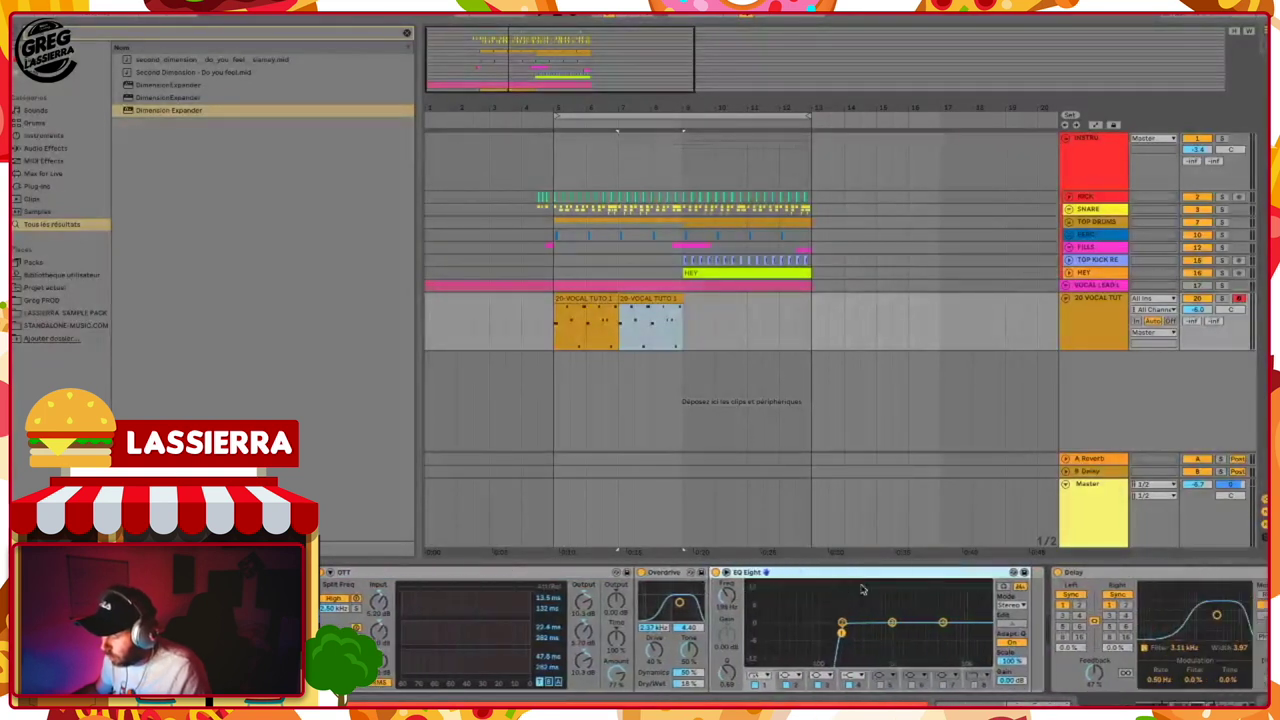
pyautogui.hscroll(2, 1004, 601)
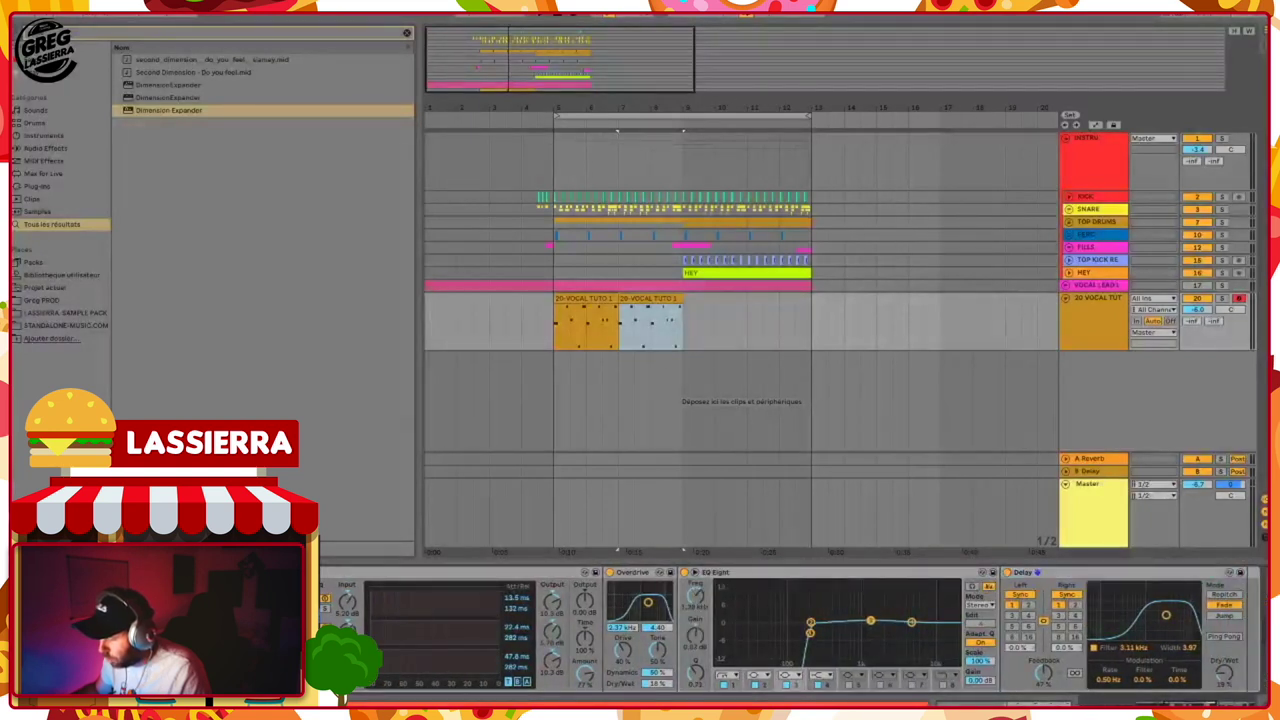
pyautogui.hscroll(3, 873, 618)
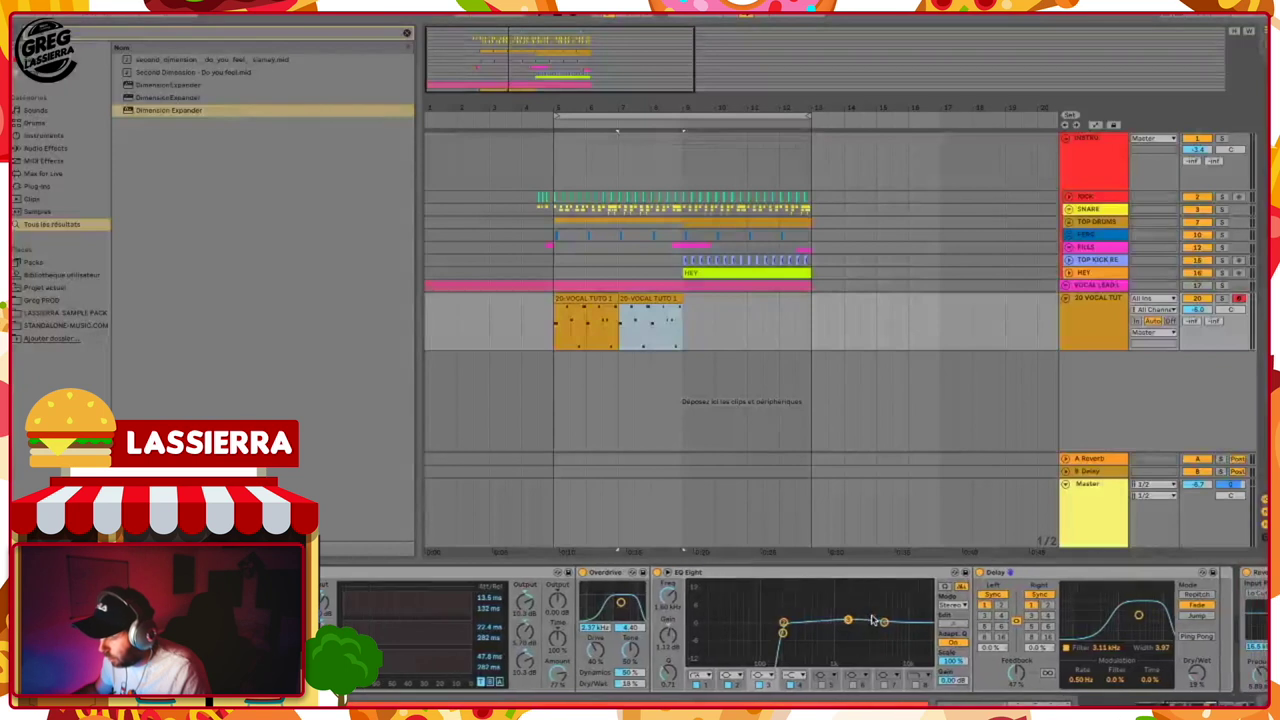
pyautogui.hscroll(6, 873, 618)
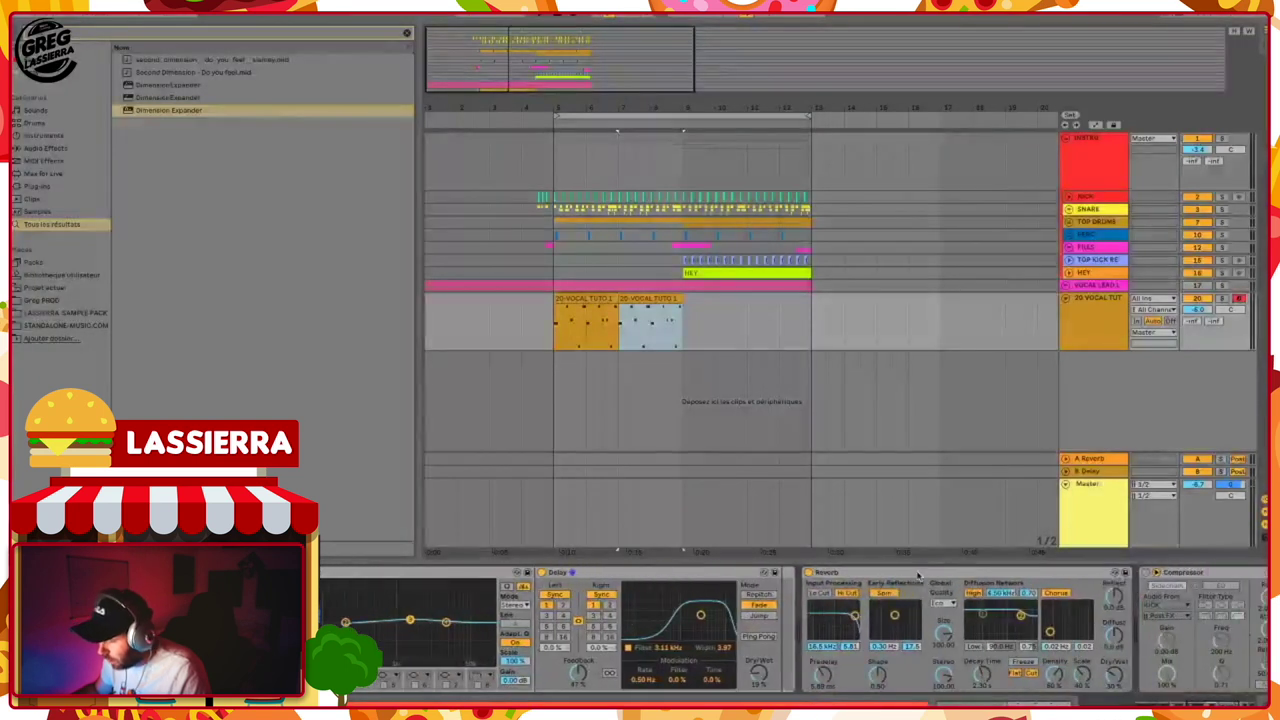
# Move Reverb, Compressor and Dimension Expander into the Audio Effect Rack and enable the Compressor's sidechain.
pyautogui.click(918, 573)
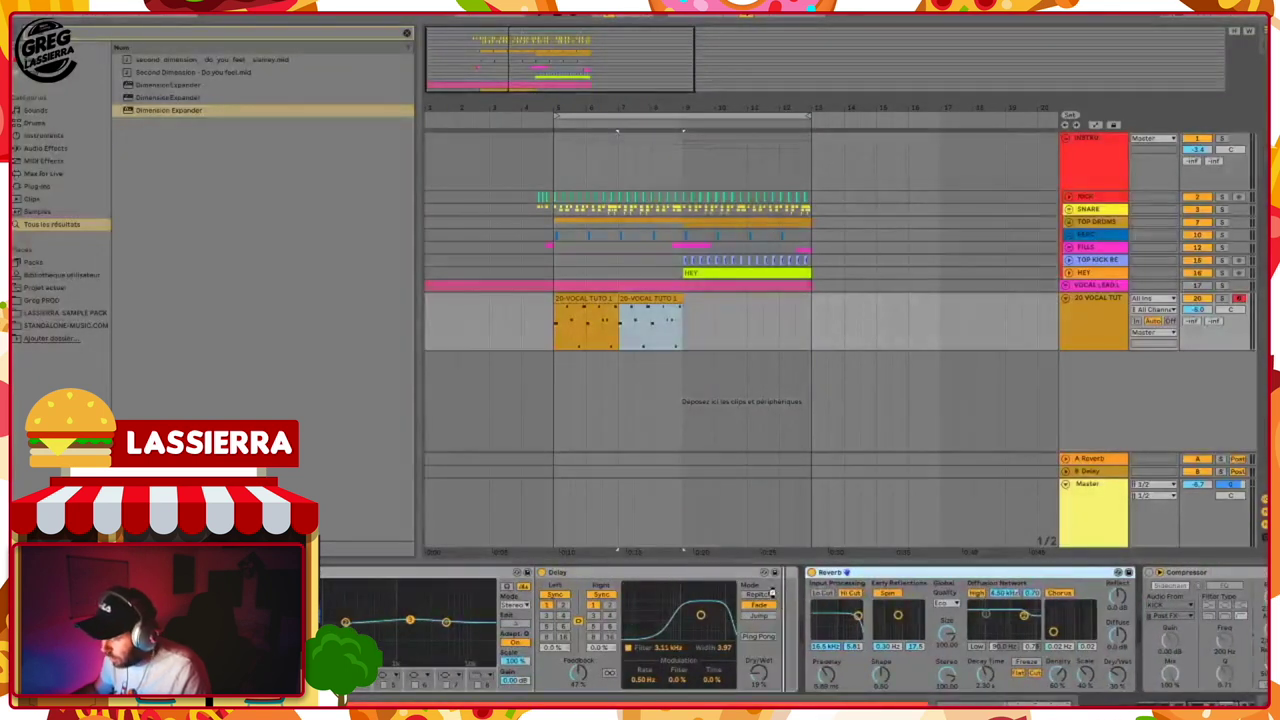
pyautogui.hscroll(5, 773, 593)
pyautogui.click(910, 585)
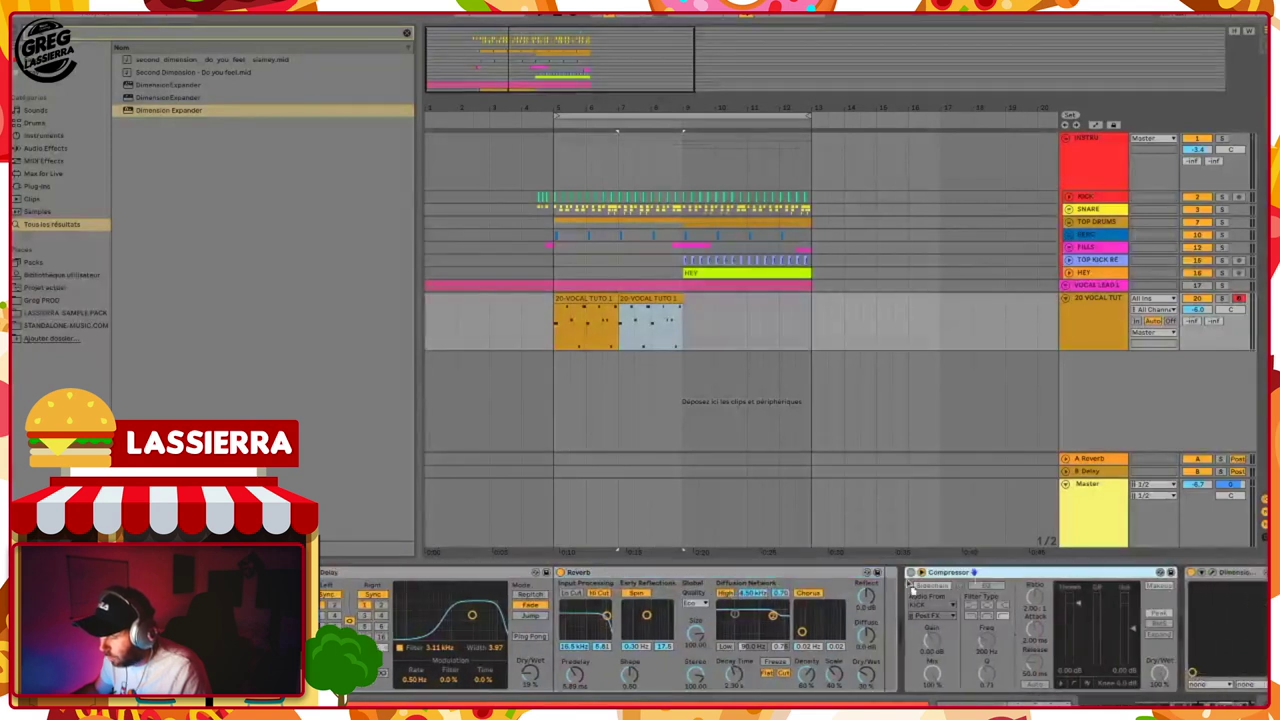
pyautogui.moveTo(878, 586); pyautogui.dragTo(1058, 588)
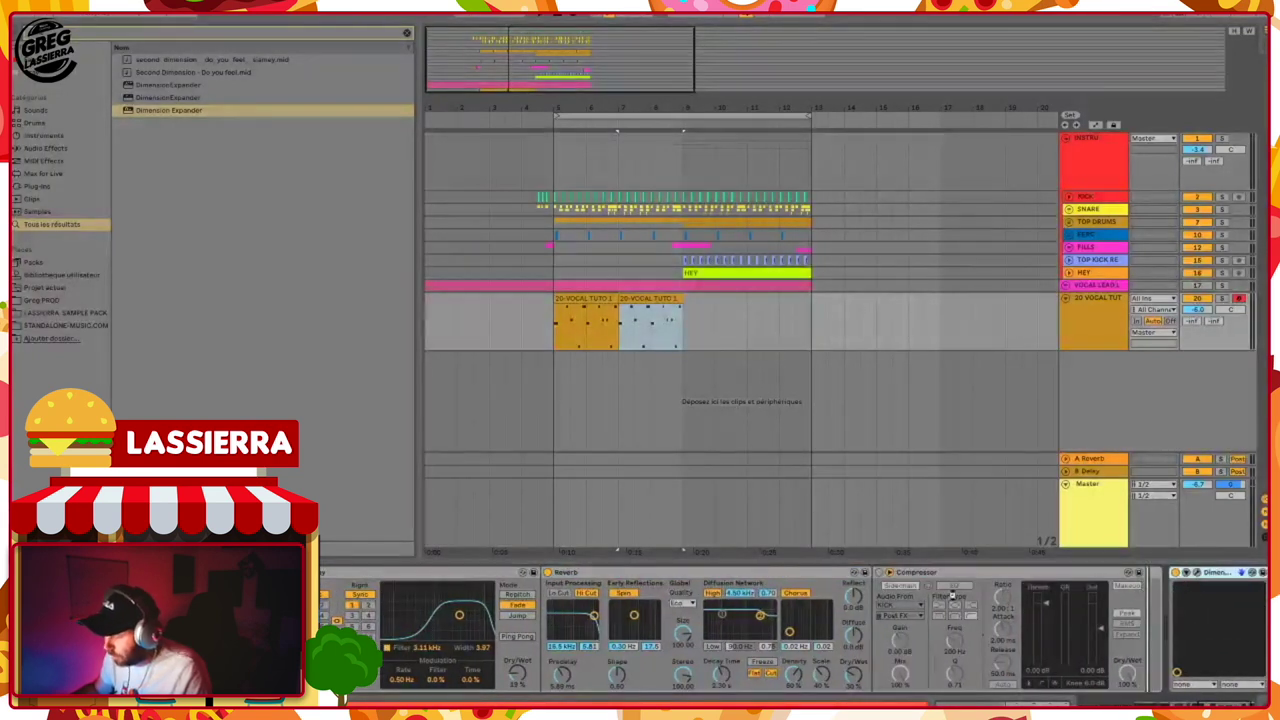
pyautogui.click(880, 573)
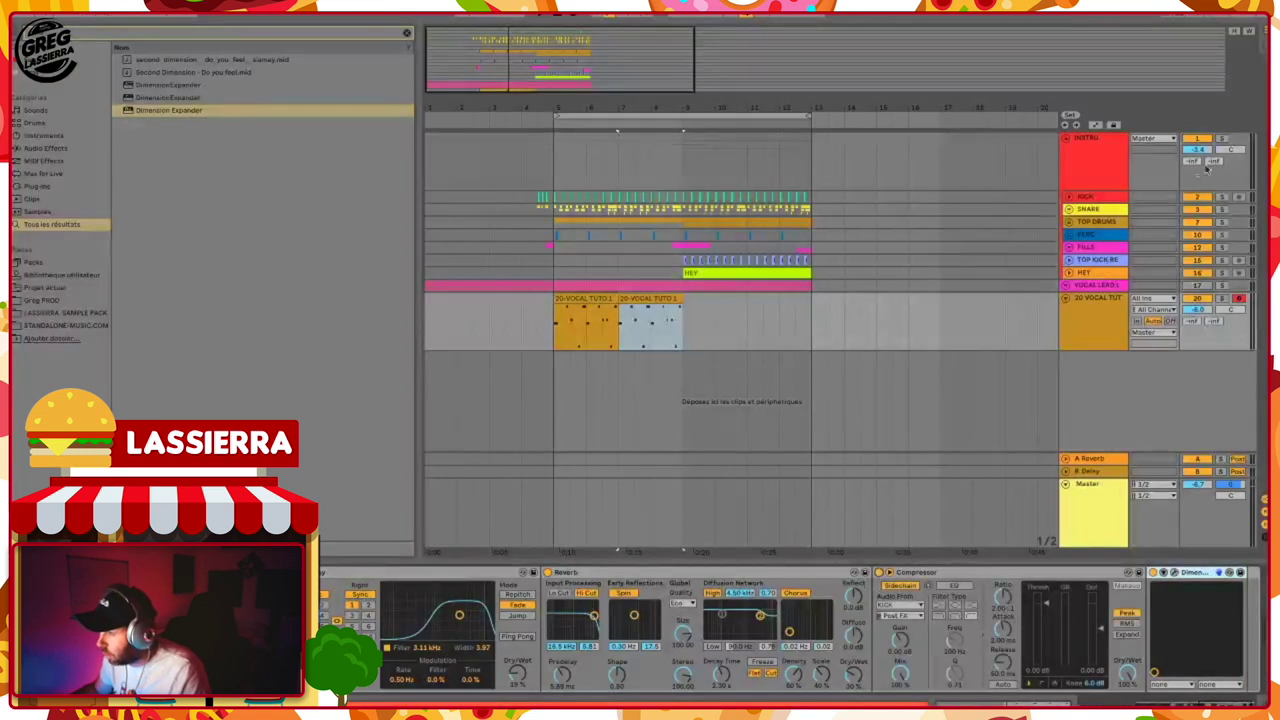
# Solo the kick with the vocal track, loop bars 5 to 9, adjust the Compressor's sidechain during playback, and clear the solos.
pyautogui.click(1221, 198)
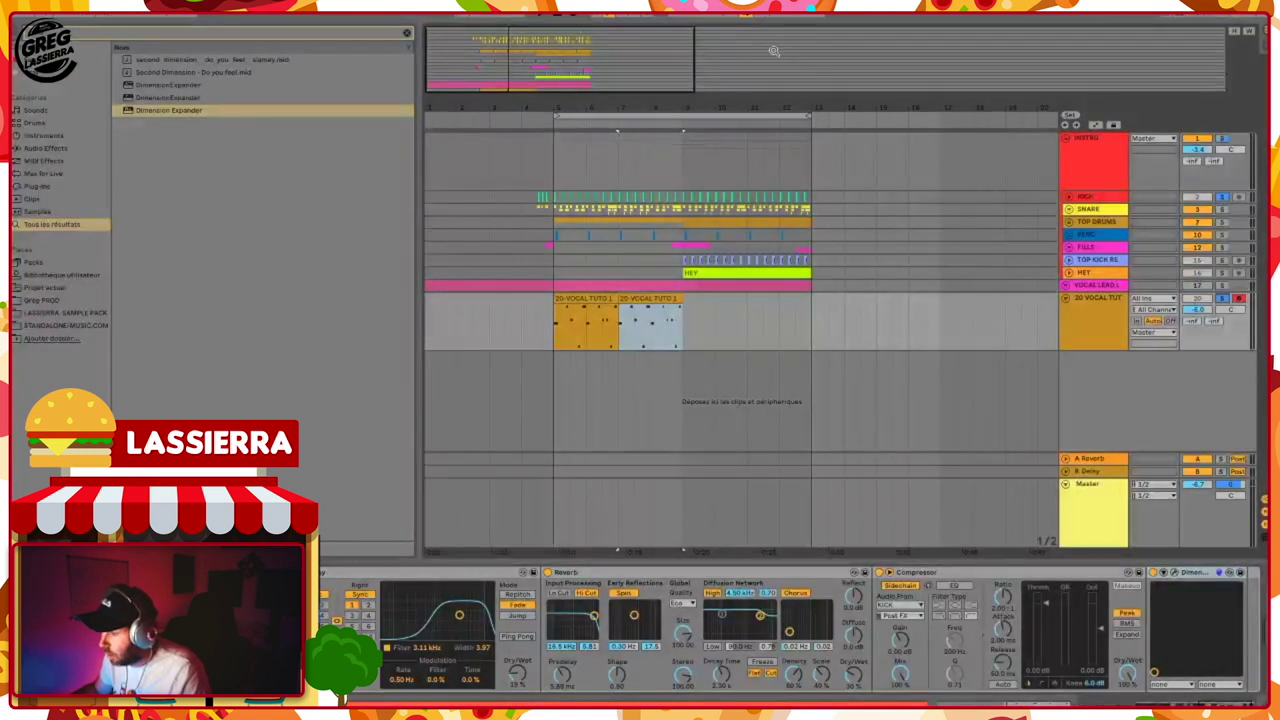
pyautogui.moveTo(808, 116); pyautogui.dragTo(682, 118)
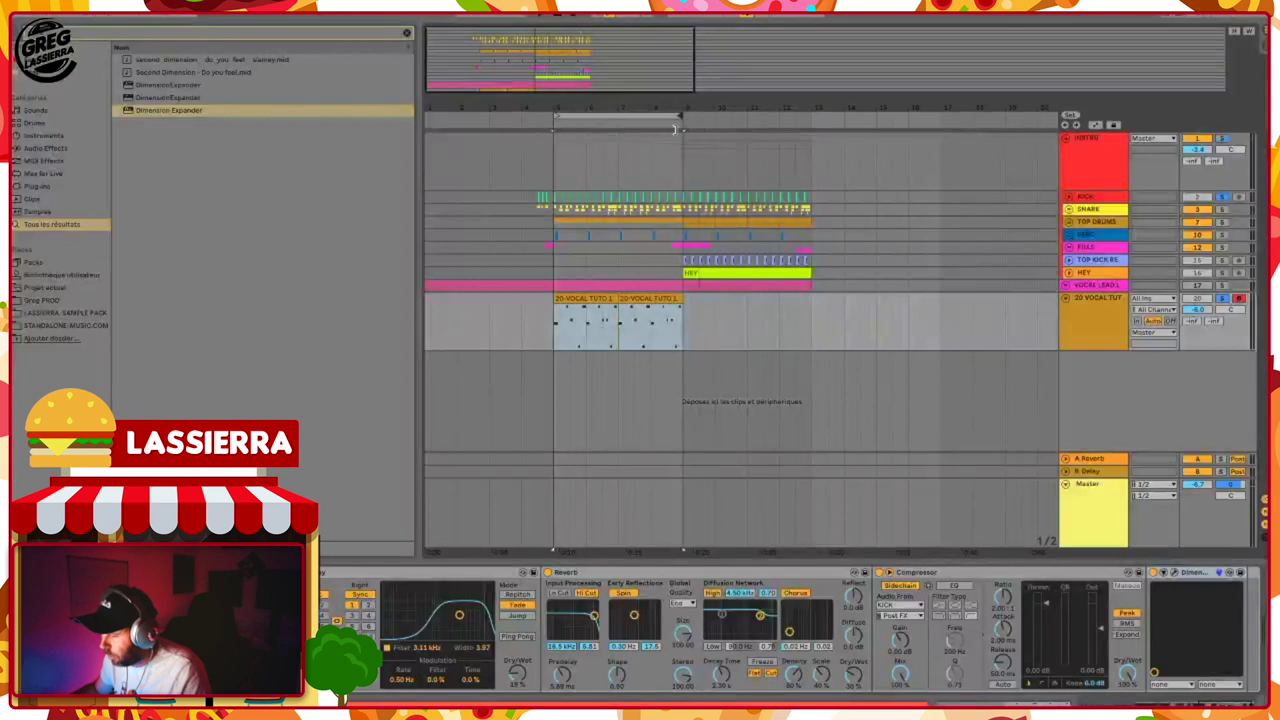
pyautogui.press('space')
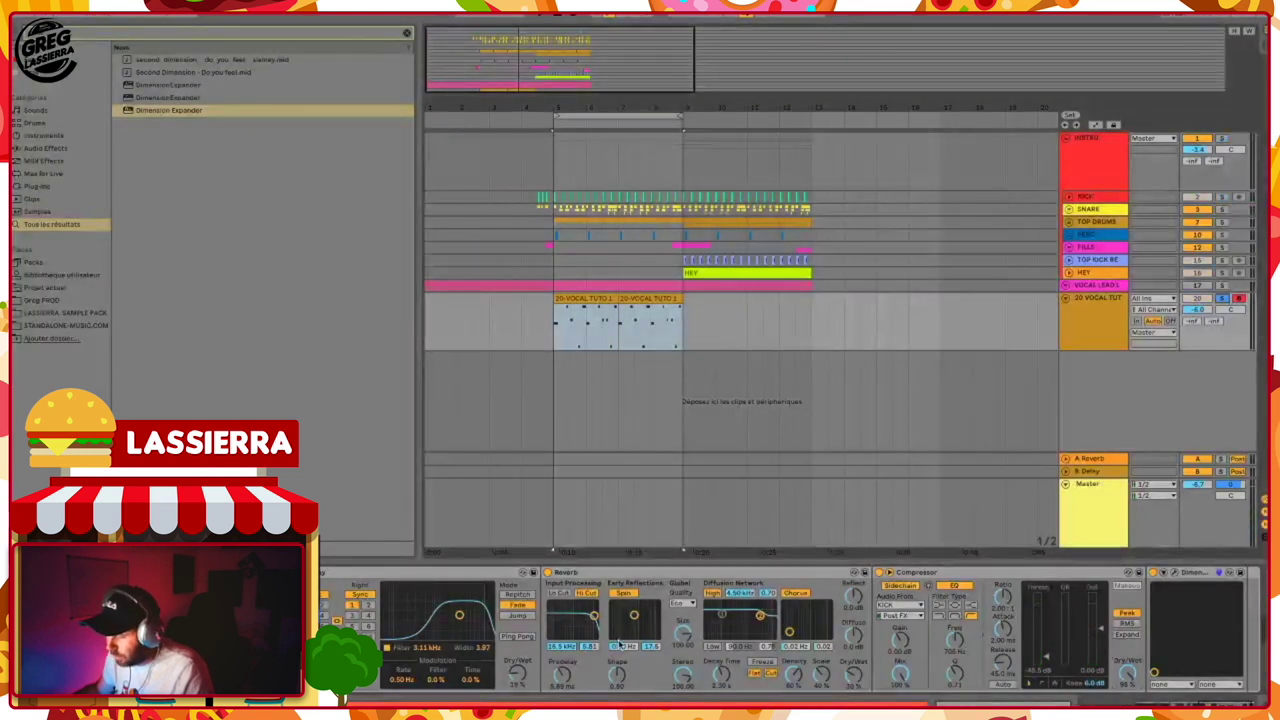
pyautogui.hscroll(-10, 620, 645)
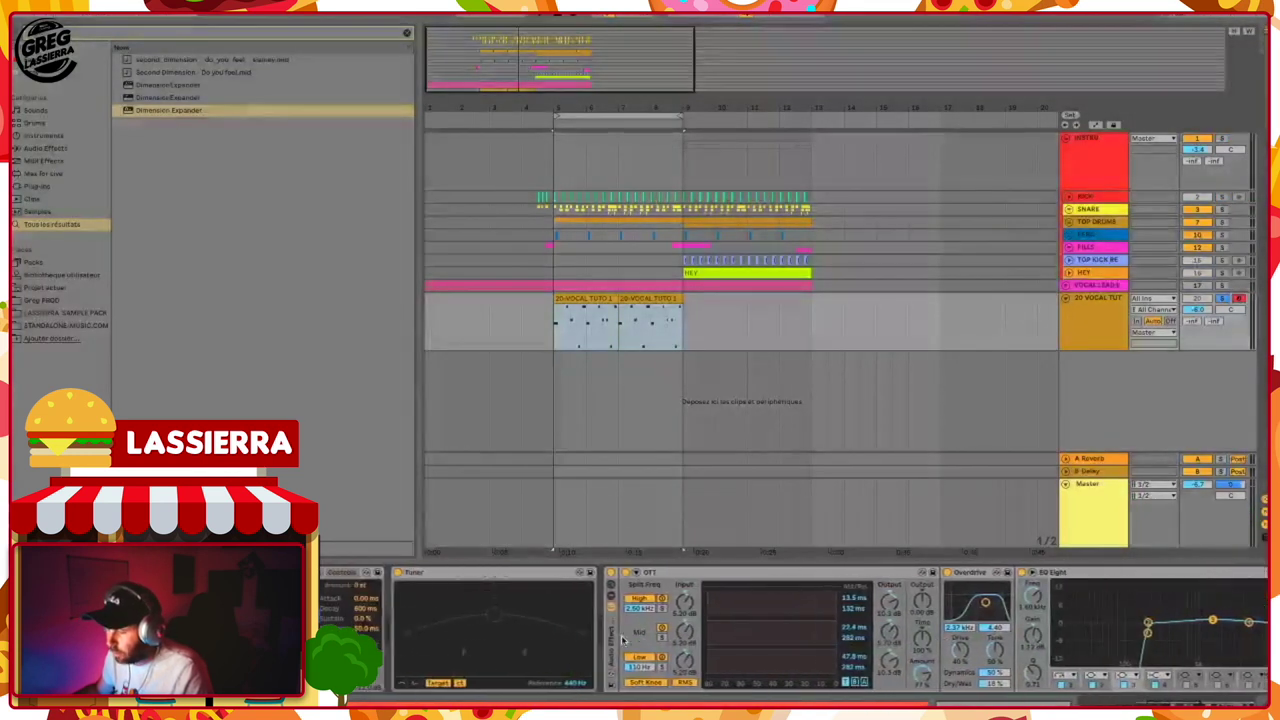
pyautogui.press('space')
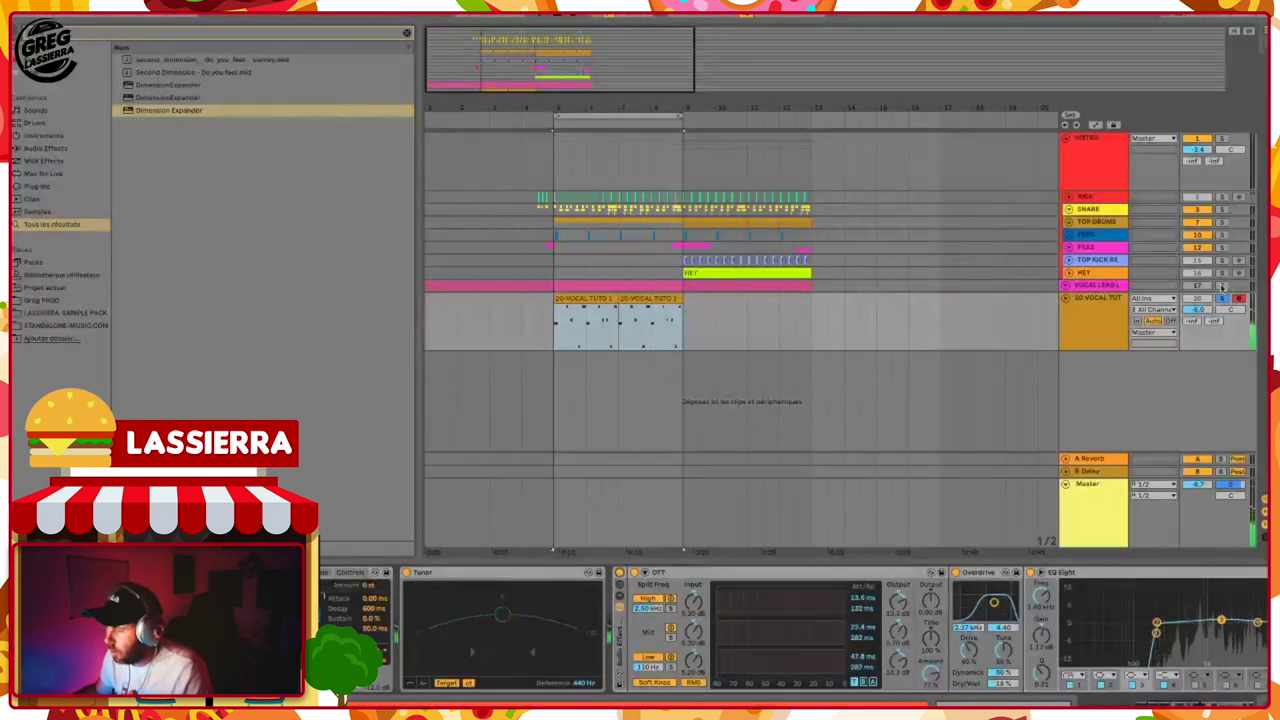
pyautogui.press('space')
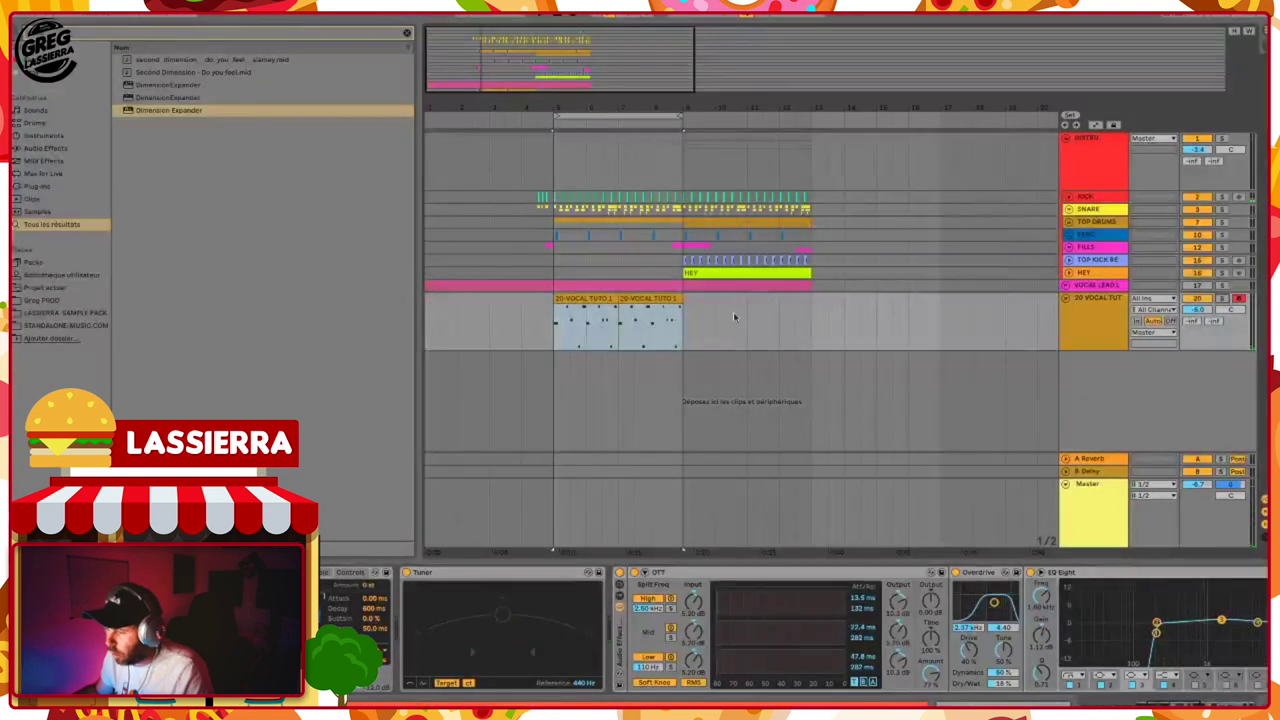
# Copy the vocal clip at bar 5 to bars 1 and 3.
pyautogui.click(578, 300)
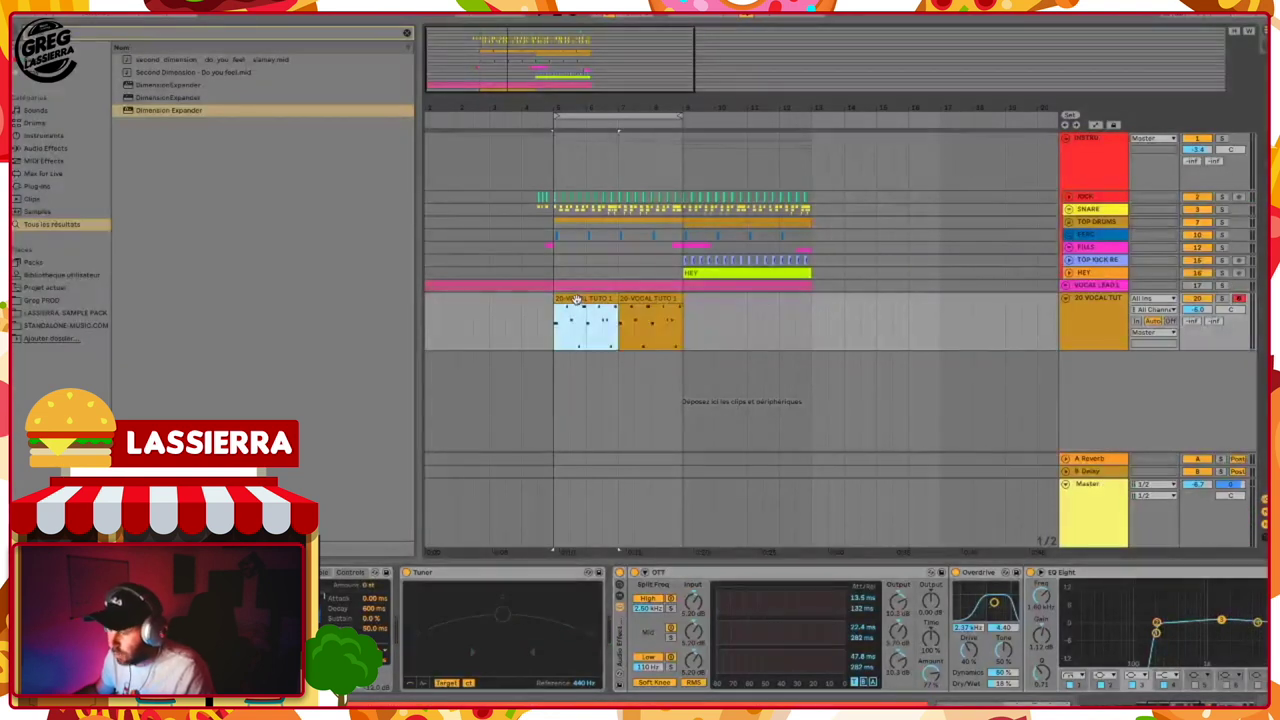
pyautogui.click(440, 335)
pyautogui.hotkey('ctrl', 'v')
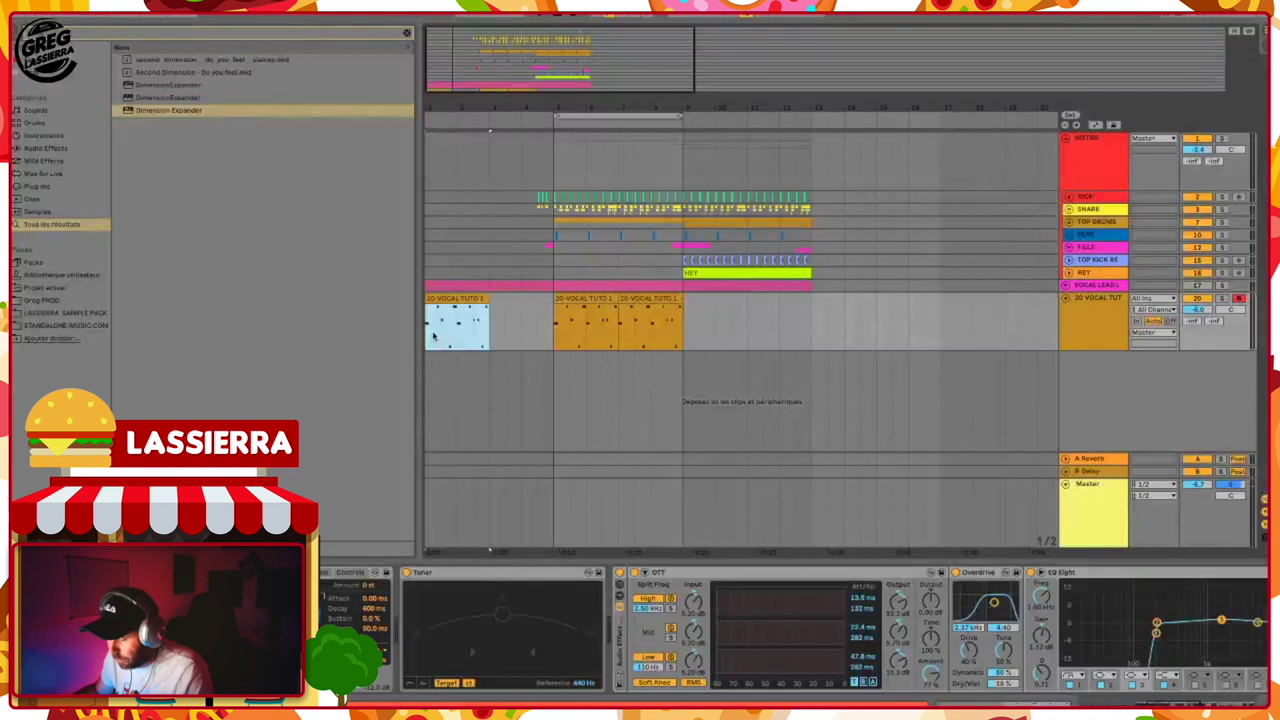
pyautogui.hotkey('ctrl', 'v')
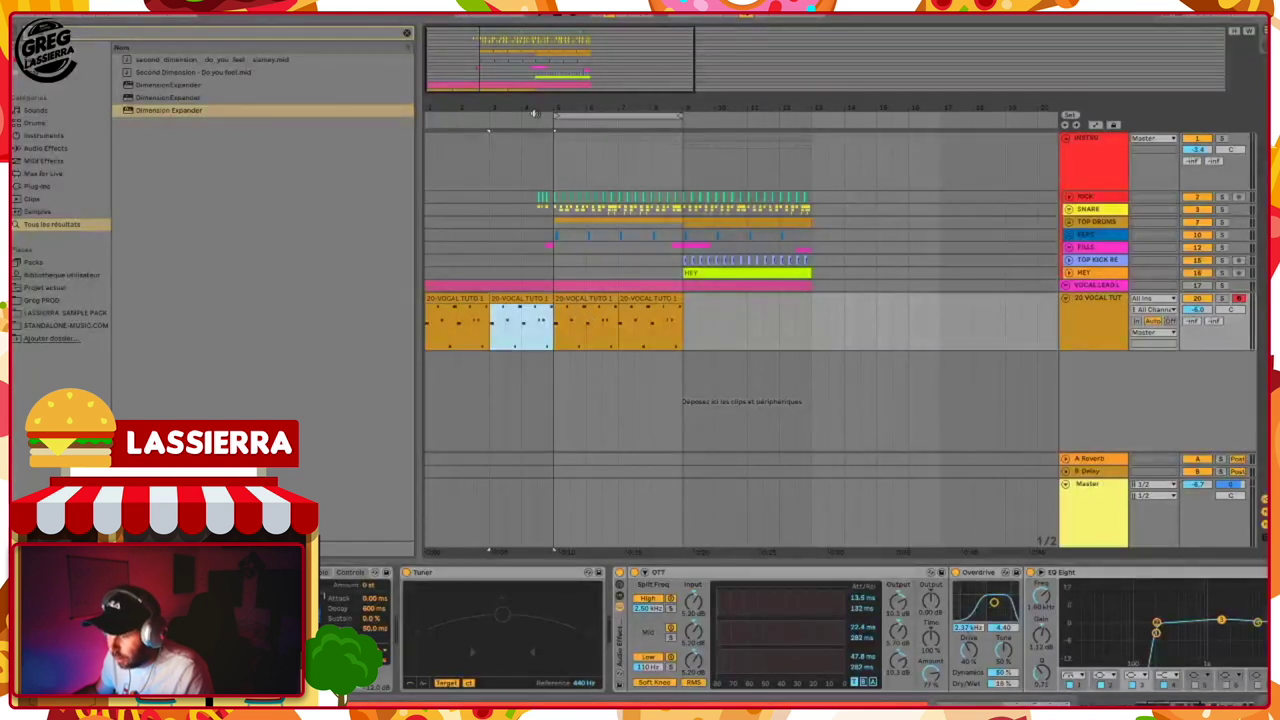
# Delete the end of the vocal clip just before bar 5.
pyautogui.moveTo(534, 115); pyautogui.dragTo(540, 160)
pyautogui.moveTo(566, 343); pyautogui.dragTo(576, 342)
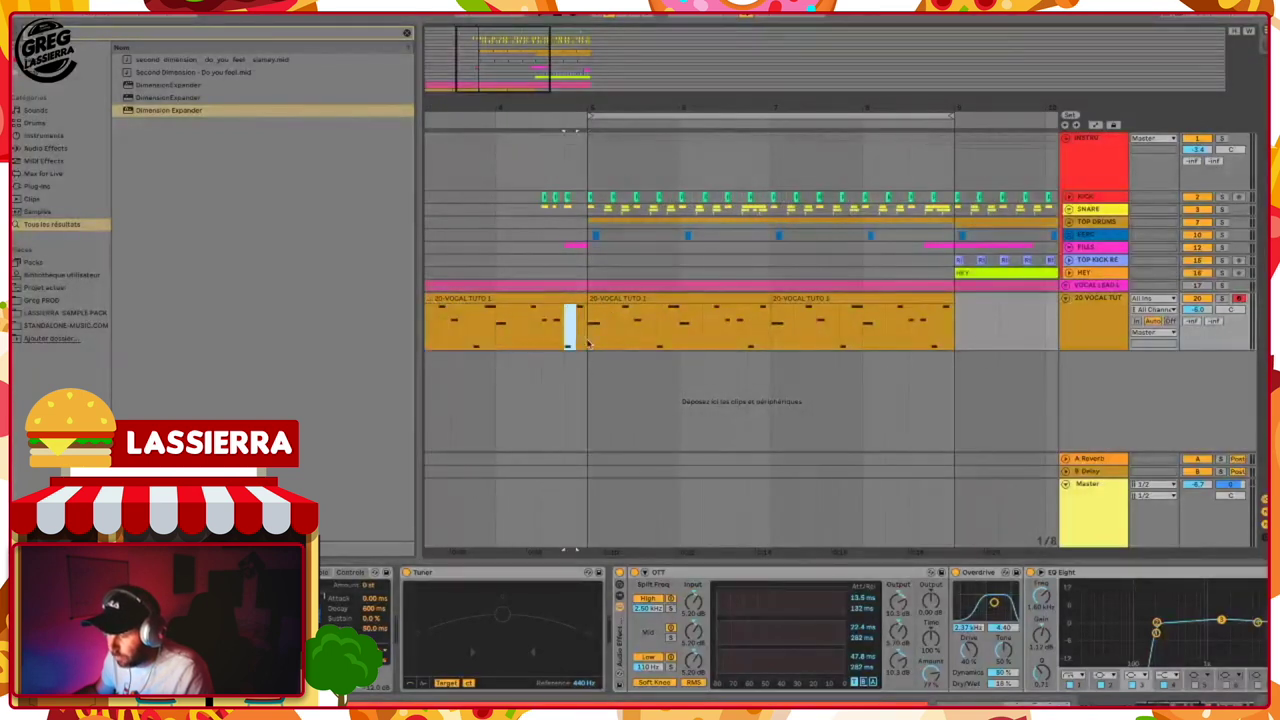
pyautogui.press('Delete')
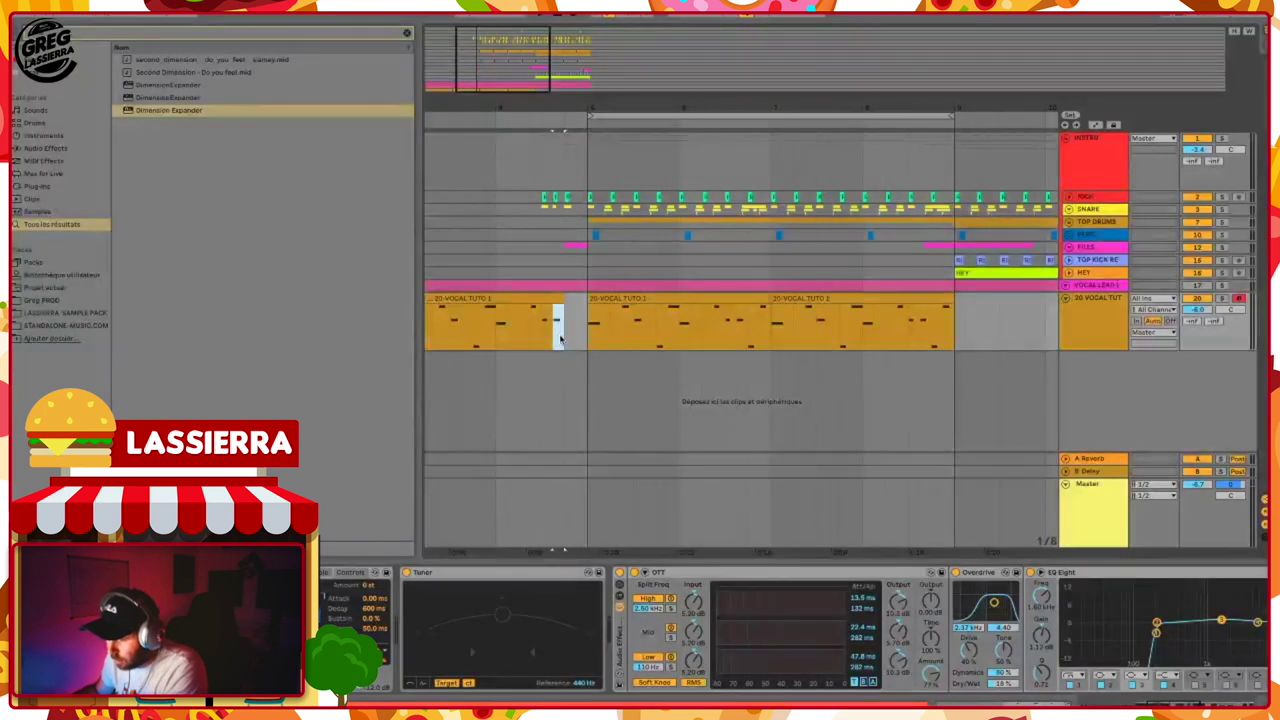
# Duplicate the vocal clip at bar 7 to bars 9 and 11 and consolidate the two copies into one clip.
pyautogui.click(848, 296)
pyautogui.hotkey('ctrl', 'd')
pyautogui.hotkey('ctrl', 'd')
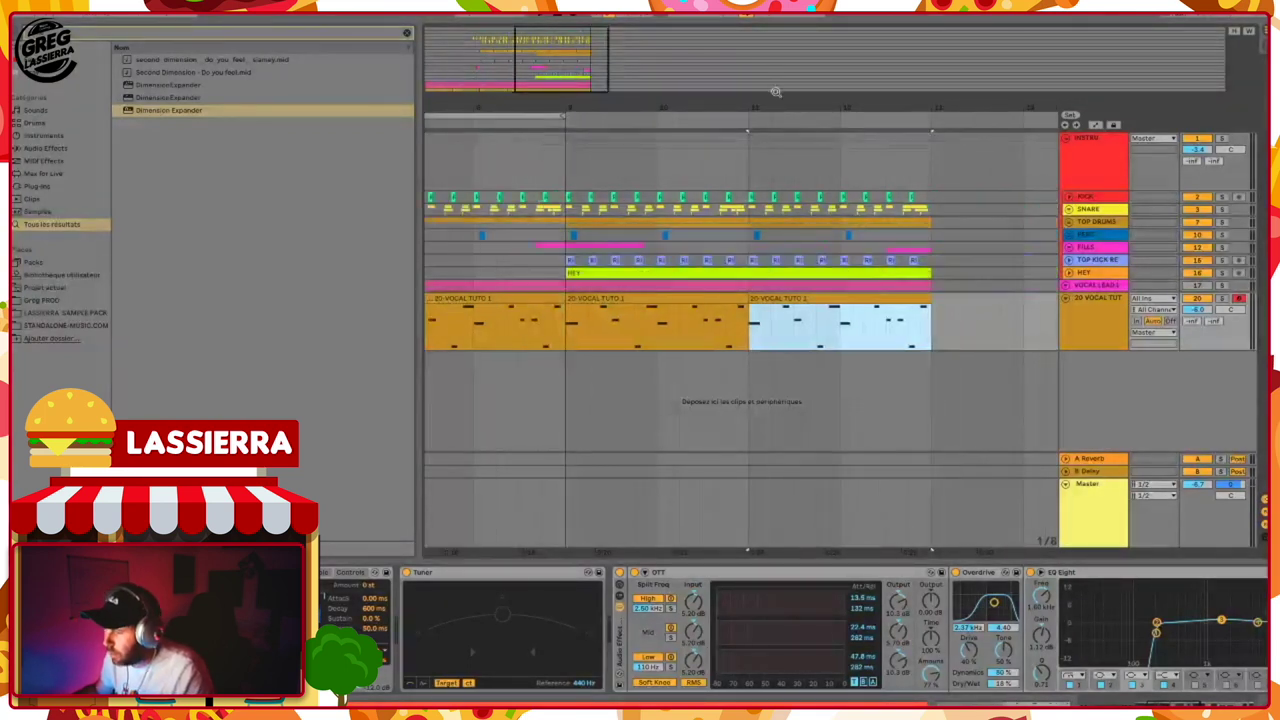
pyautogui.moveTo(930, 320); pyautogui.dragTo(568, 324)
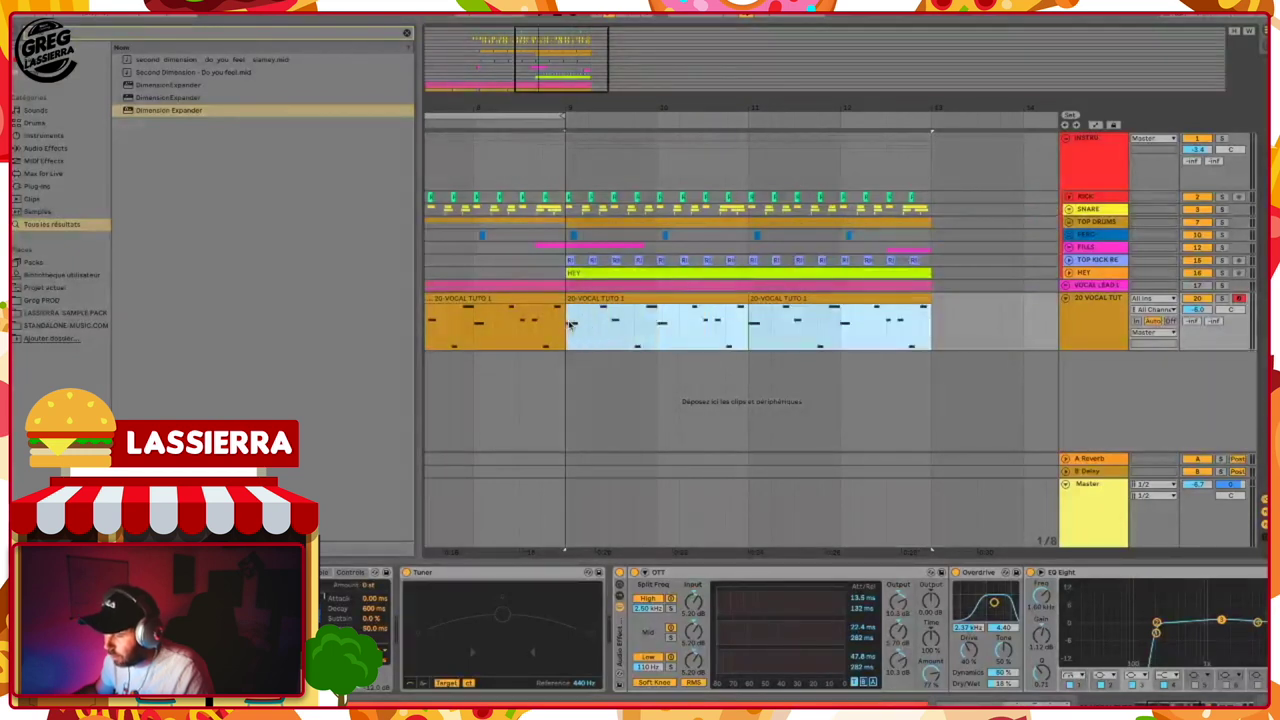
# Transpose all notes of the consolidated clip at bar 9 down one octave and play it back with the vocal track soloed.
pyautogui.doubleClick(647, 300)
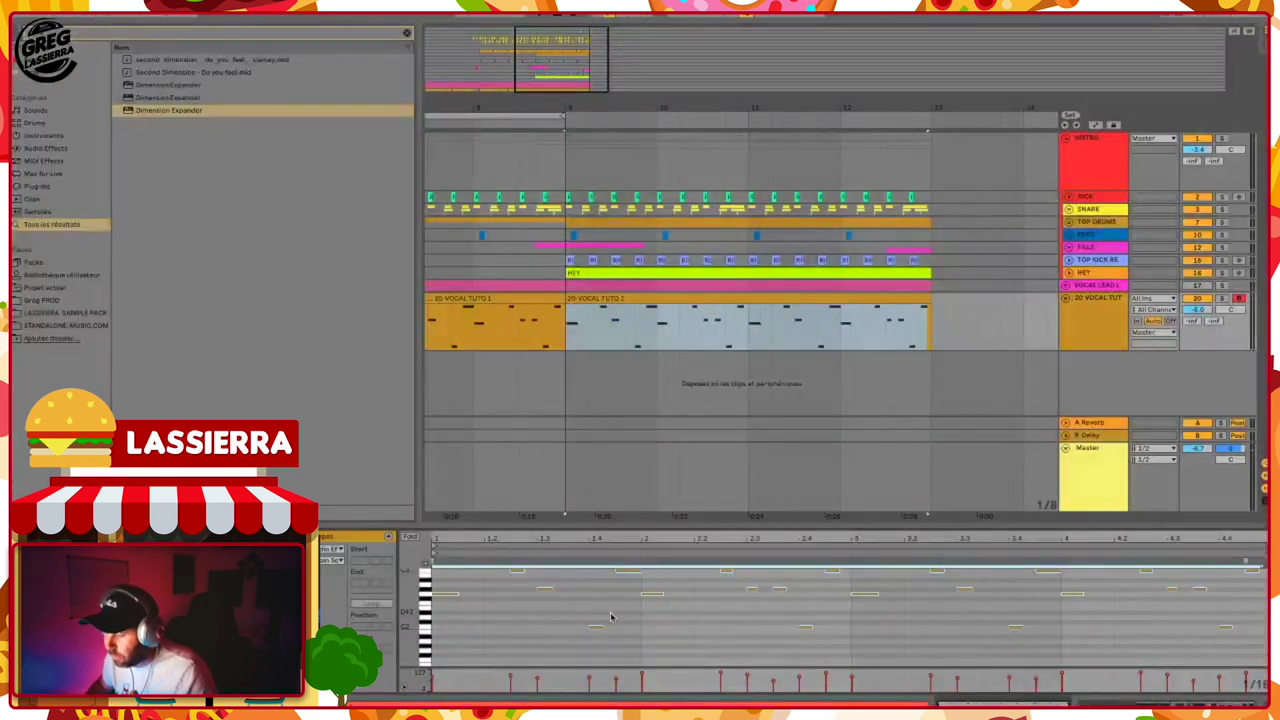
pyautogui.hotkey('shift', 'Down')
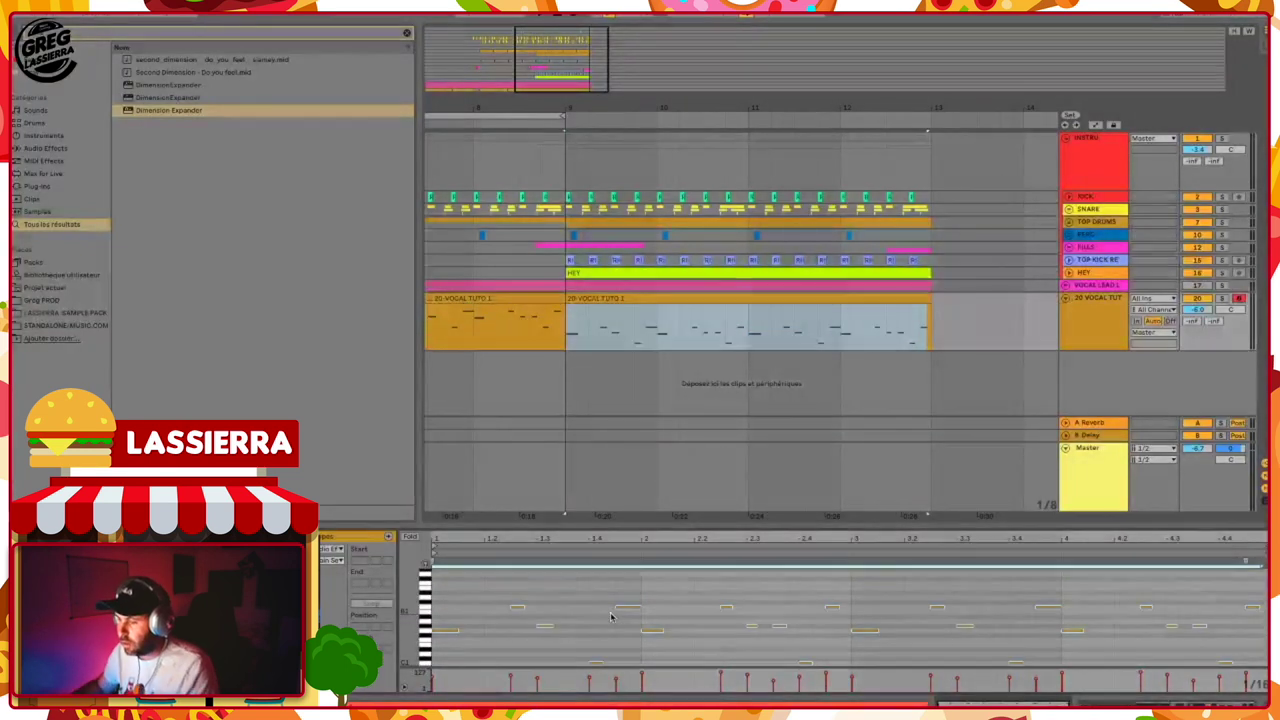
pyautogui.click(568, 333)
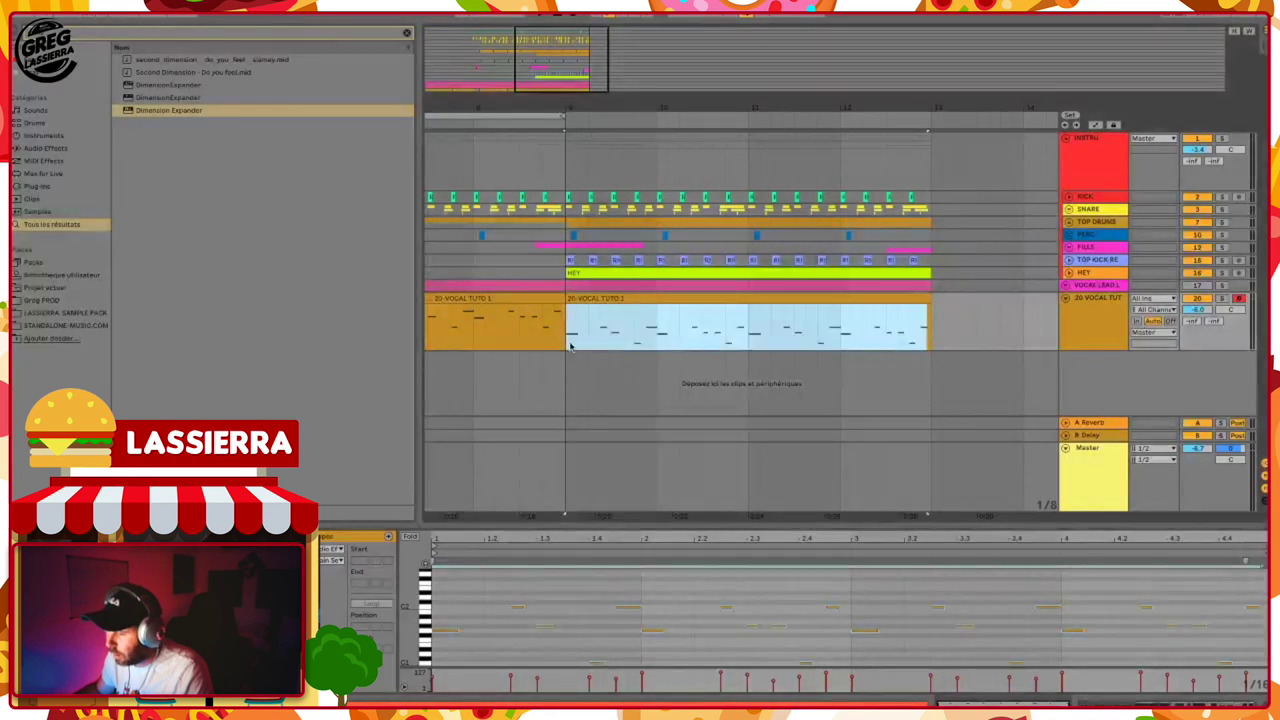
pyautogui.click(628, 356)
pyautogui.press('space')
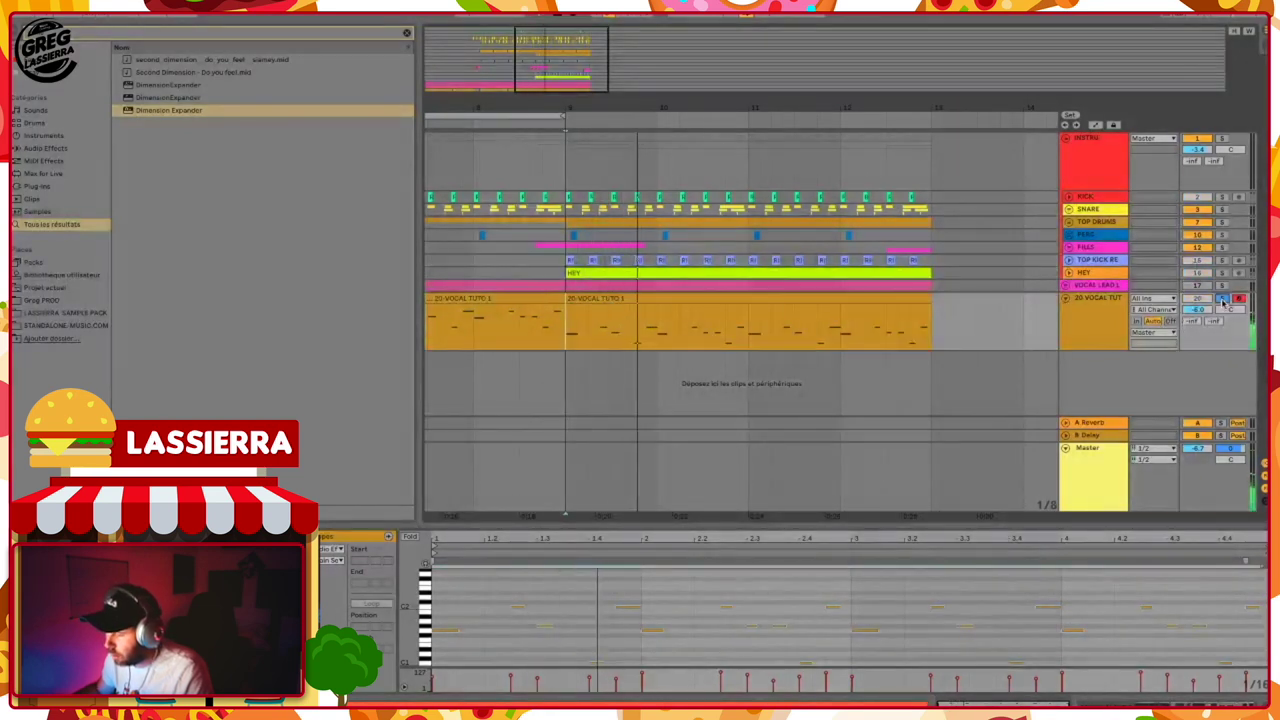
# Set the loop to span bars 1 to 13 and play back the whole arrangement.
pyautogui.moveTo(712, 100)
pyautogui.mouseDown()
pyautogui.moveTo(667, 104)
pyautogui.moveTo(731, 117)
pyautogui.mouseUp()
pyautogui.moveTo(535, 116); pyautogui.dragTo(406, 124)
pyautogui.press('space')
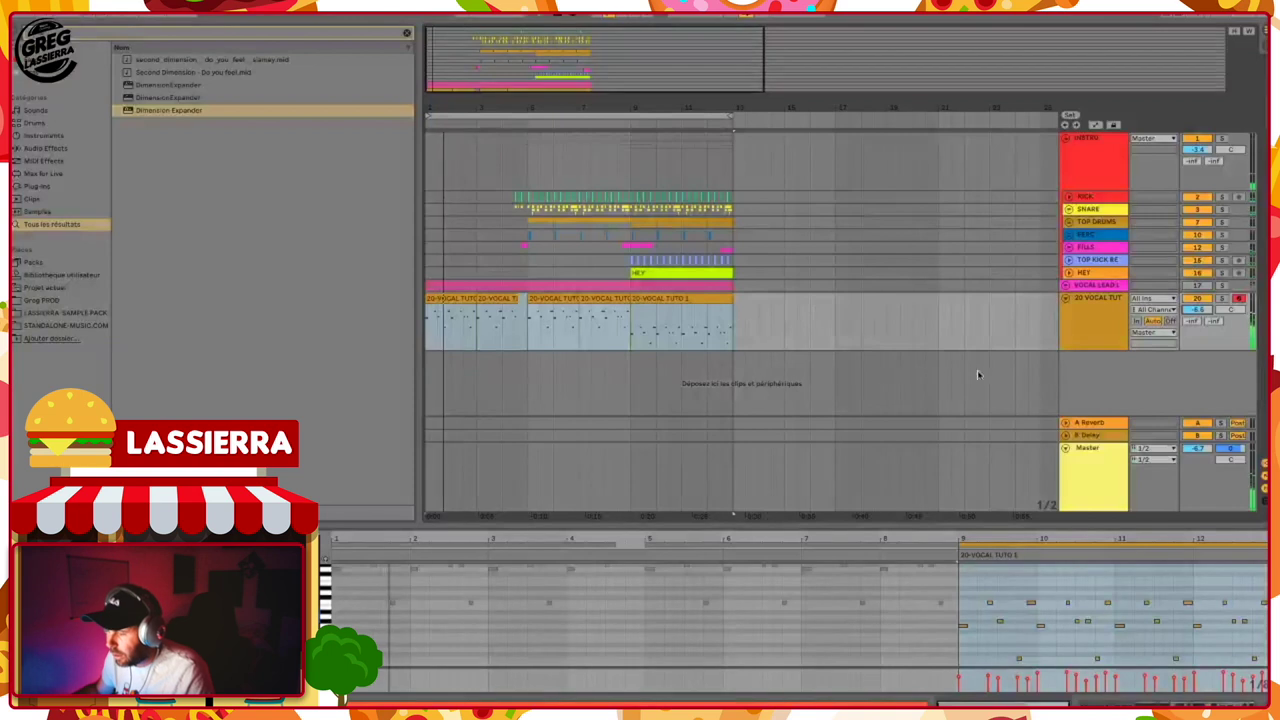
# Show the vocal track's devices and its Reverb Dry/Wet automation lane around the gap before bar 5.
pyautogui.click(508, 348)
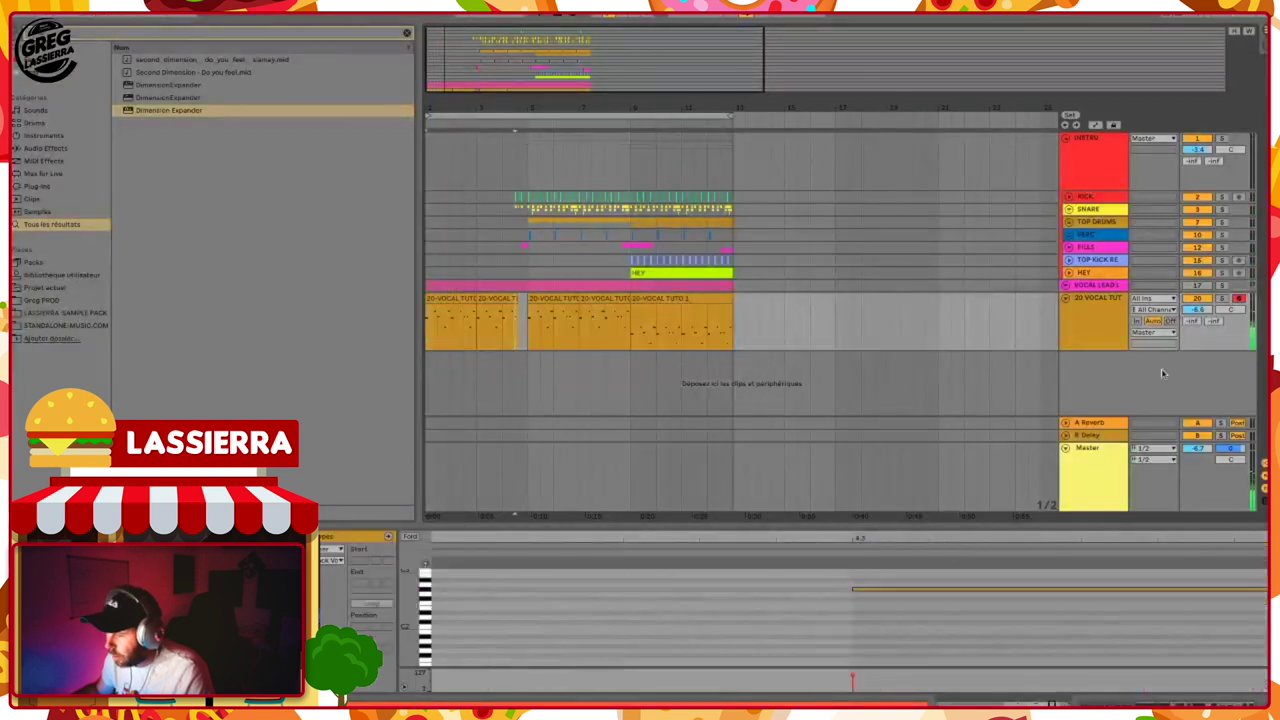
pyautogui.click(1097, 324)
pyautogui.hotkey('shift', 'Tab')
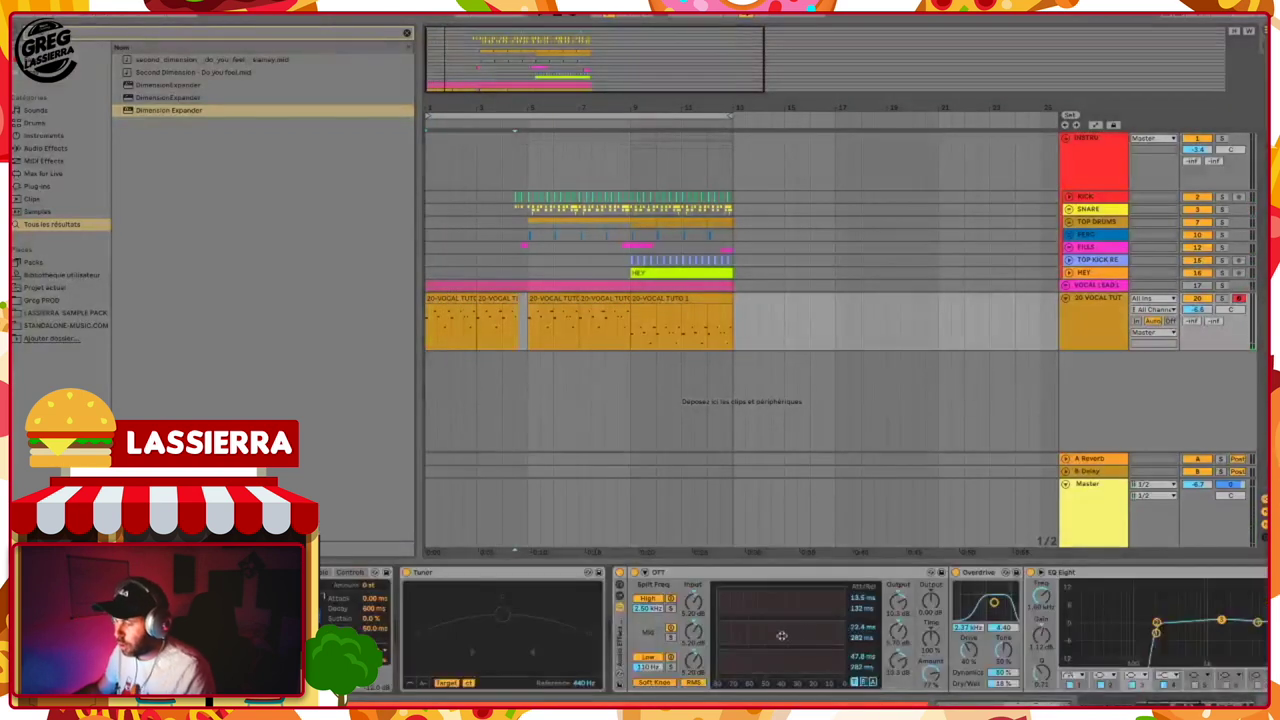
pyautogui.click(1095, 125)
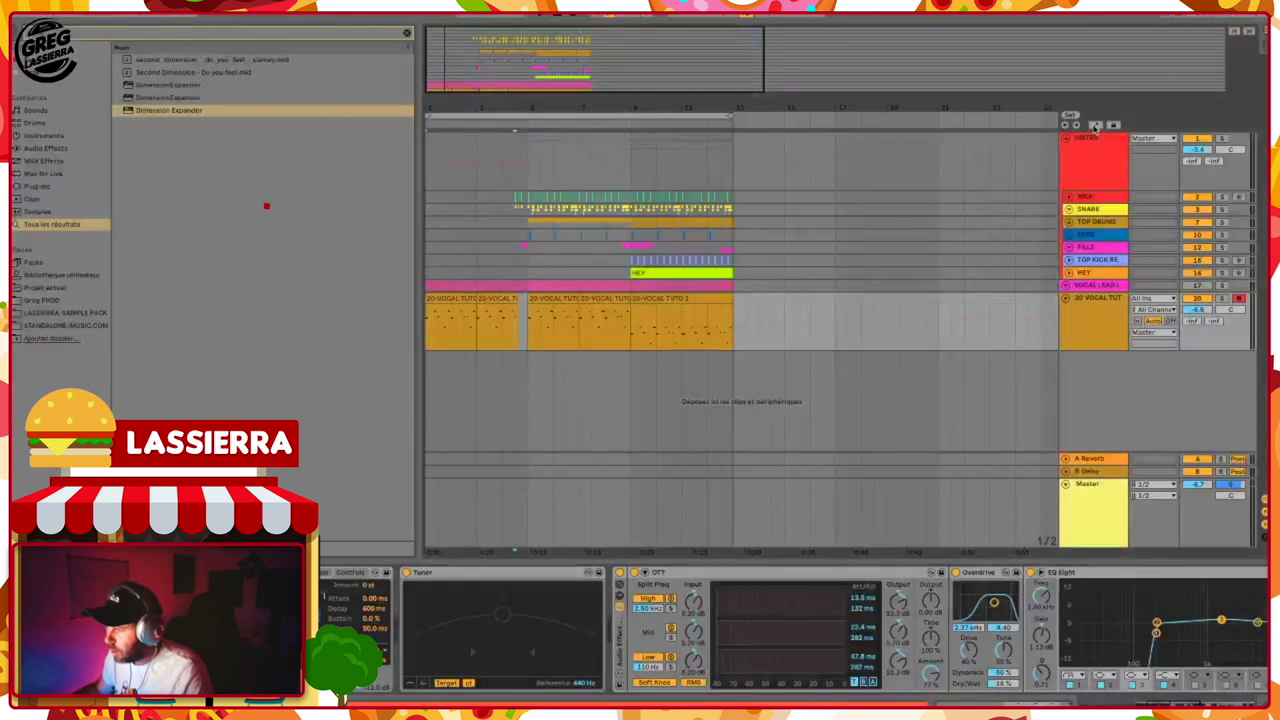
pyautogui.moveTo(526, 110); pyautogui.dragTo(684, 270)
pyautogui.click(1088, 311)
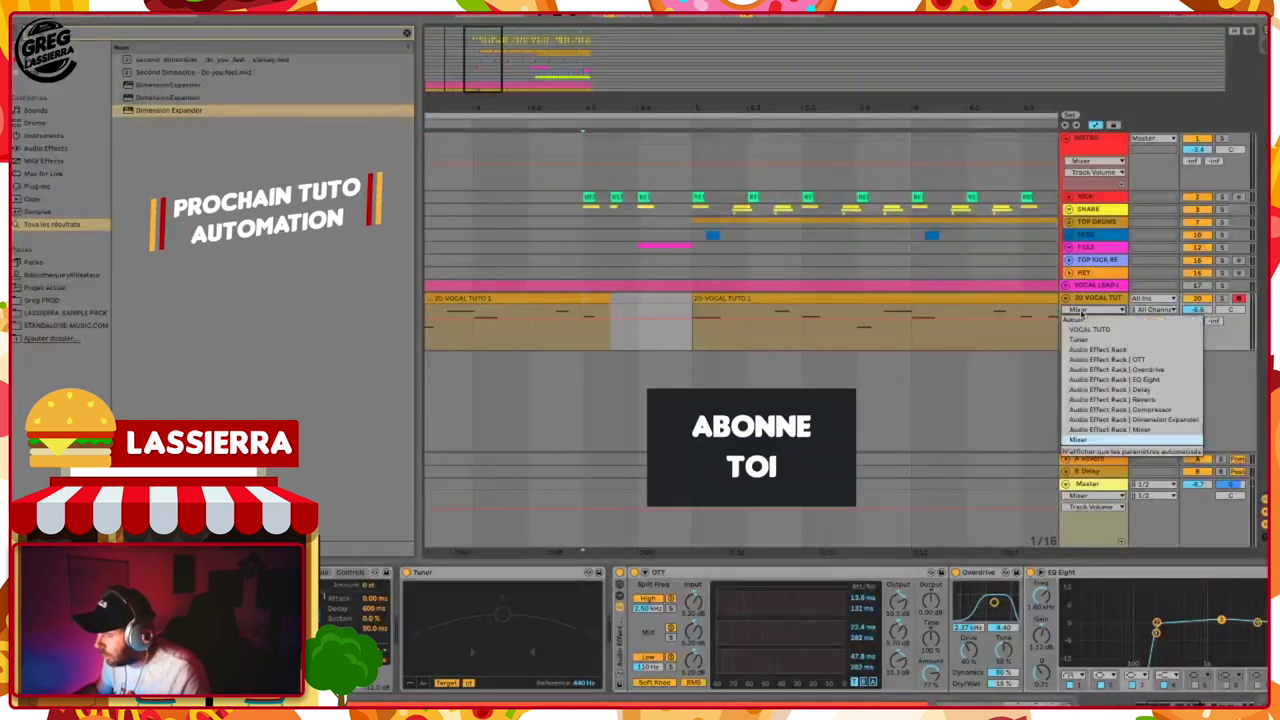
pyautogui.click(1126, 400)
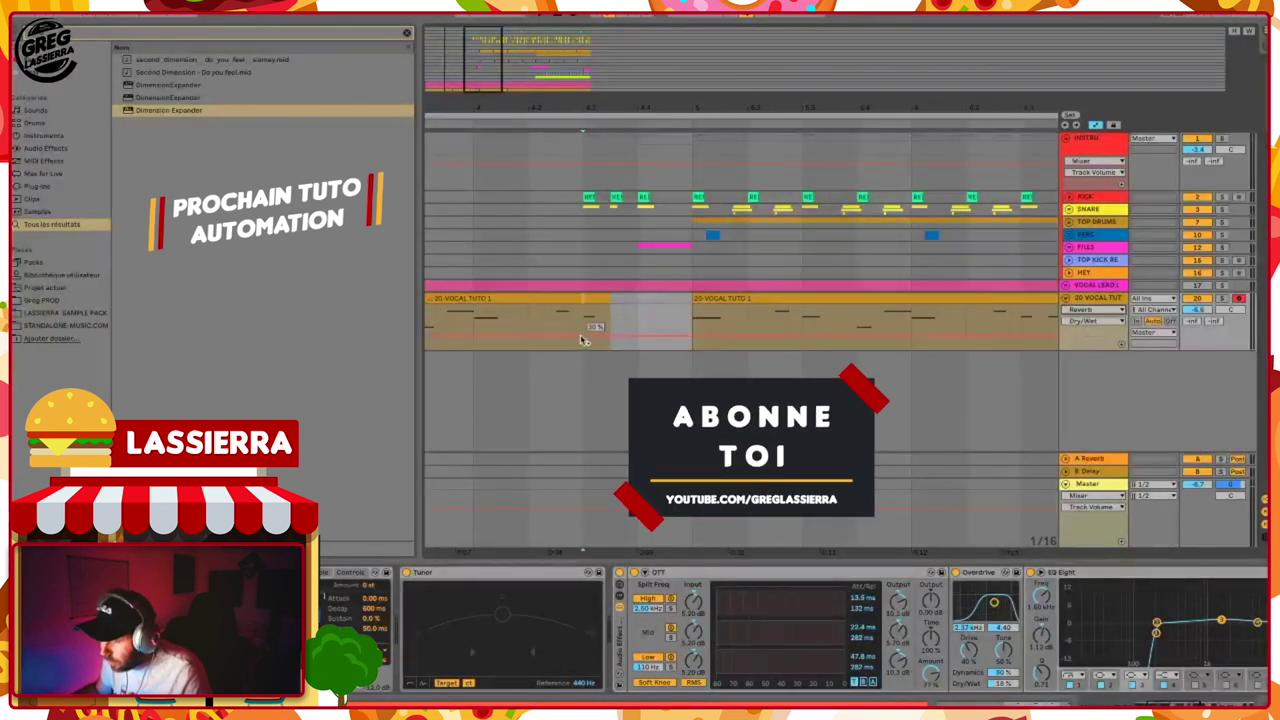
# Draw a Reverb Dry/Wet rise over the gap before bar 5 that falls back at bar 5, and play from bar 3.
pyautogui.moveTo(622, 338)
pyautogui.mouseDown()
pyautogui.moveTo(600, 310)
pyautogui.moveTo(651, 316)
pyautogui.mouseUp()
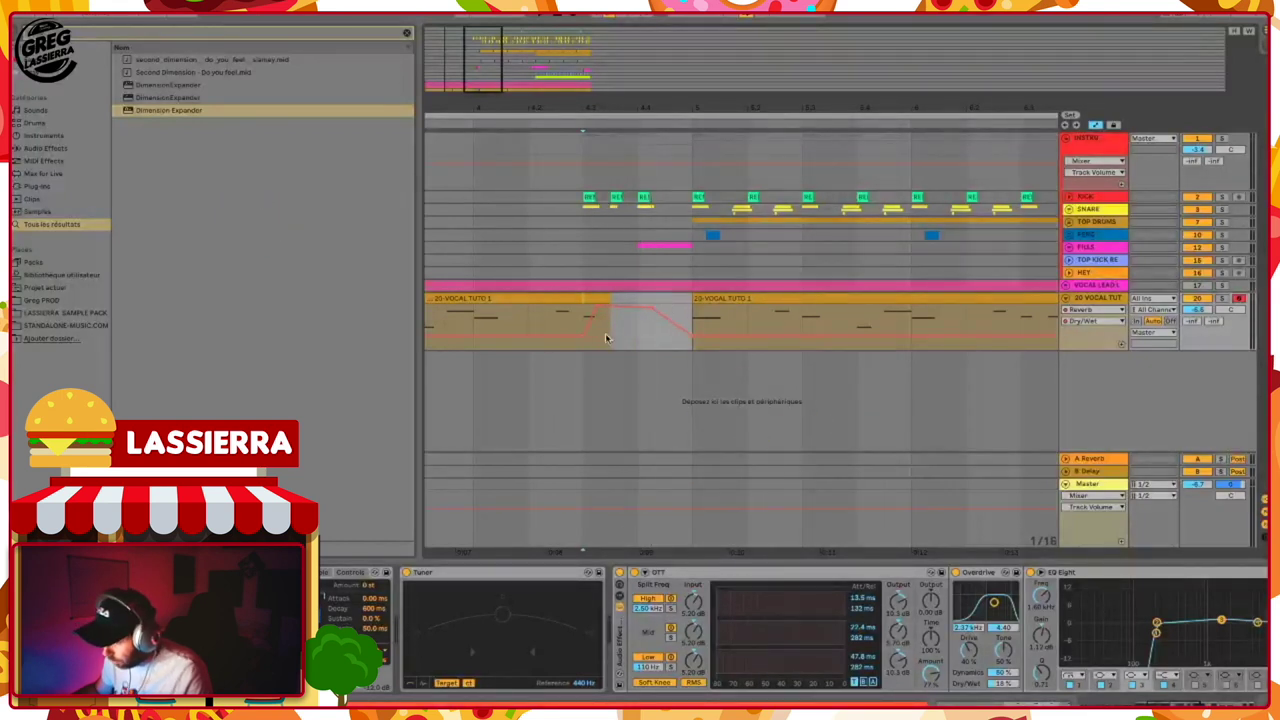
pyautogui.moveTo(786, 105); pyautogui.dragTo(786, 44)
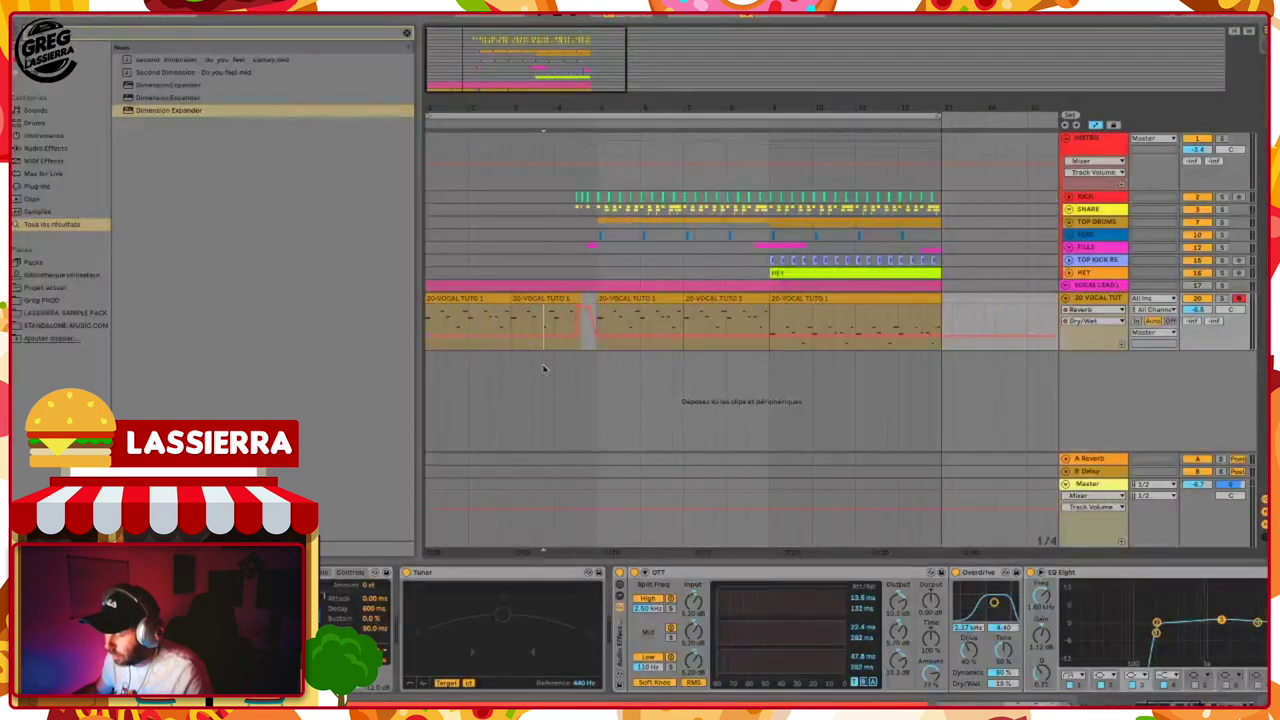
pyautogui.click(512, 368)
pyautogui.press('space')
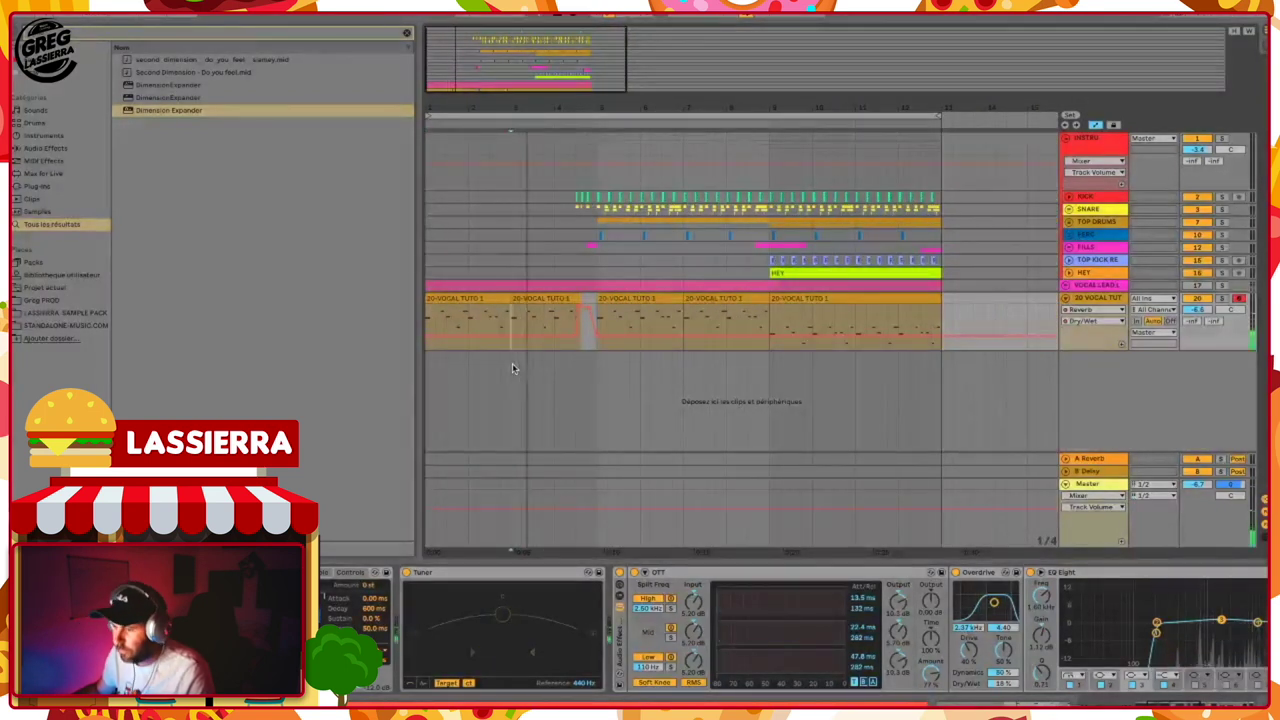